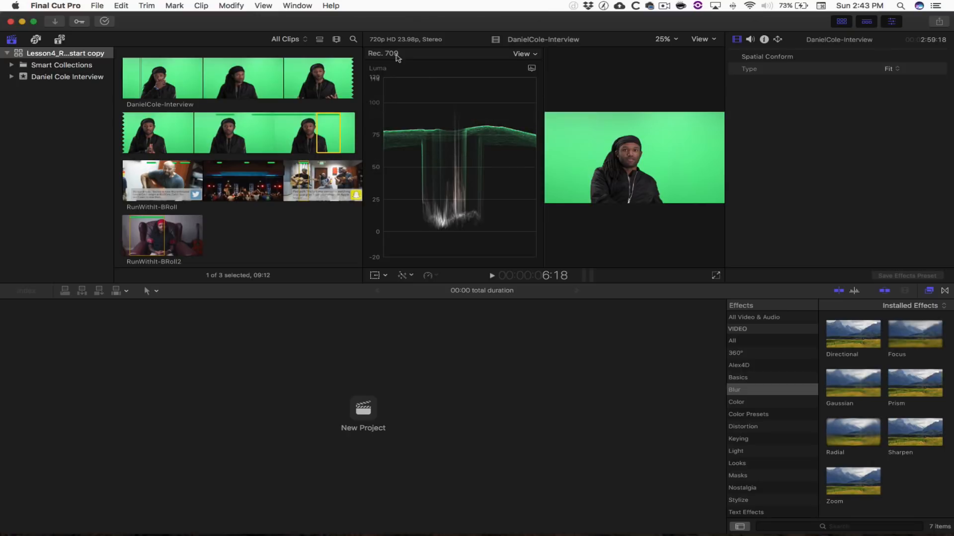
- Apply Window > Workspaces > Default to restore the standard window layout
left_click(300, 5)
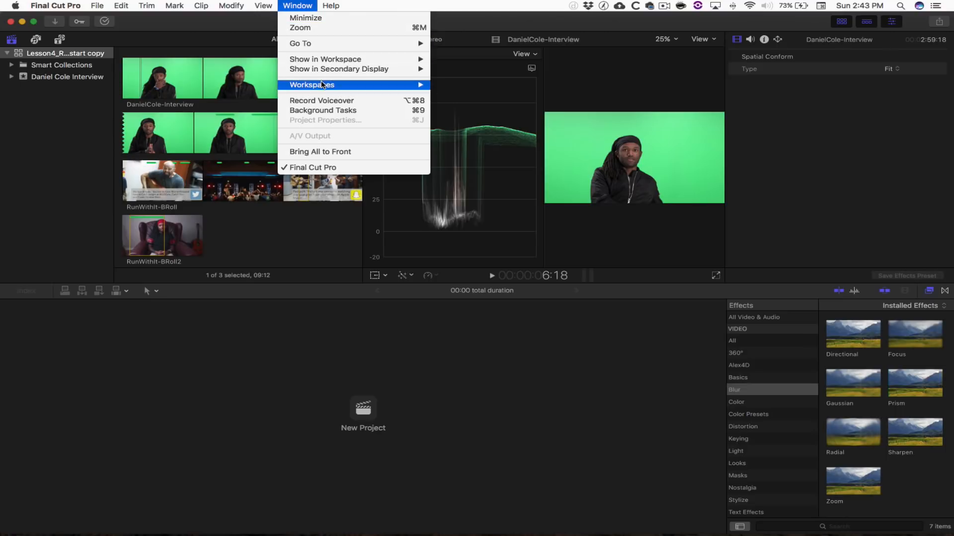
mouse_move(323, 88)
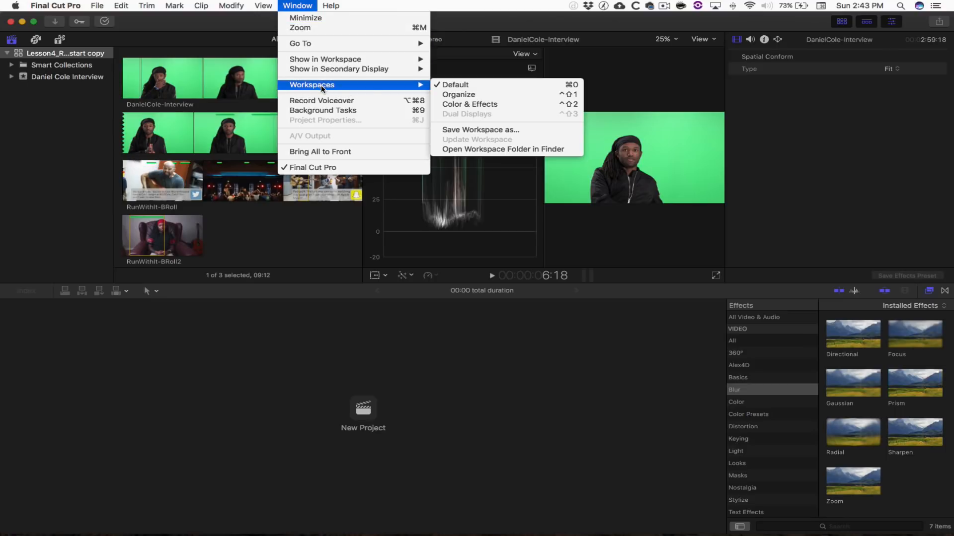
left_click(472, 89)
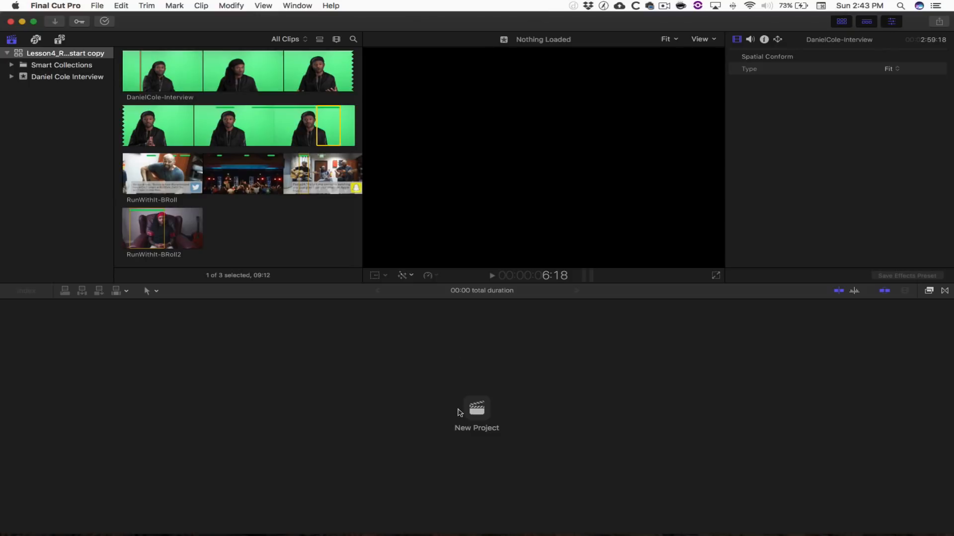
right_click(80, 83)
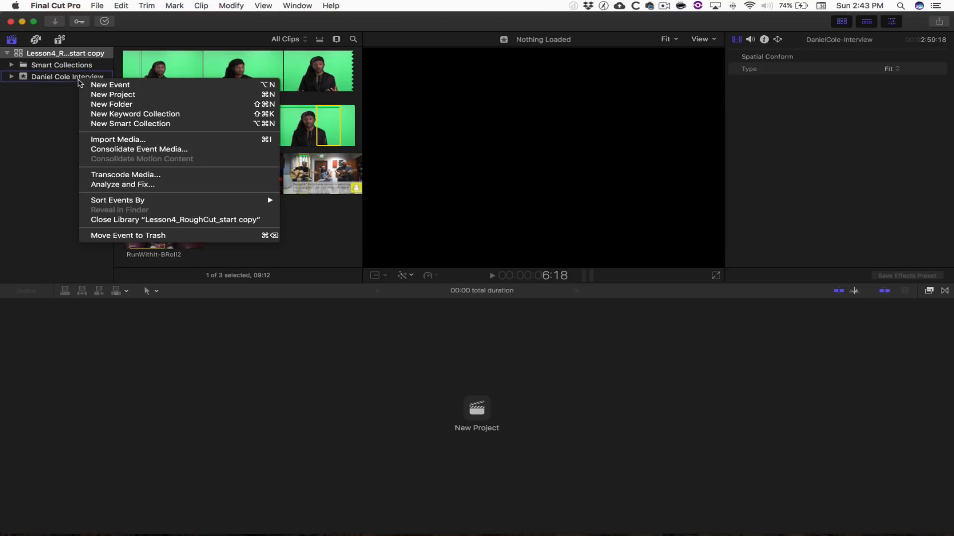
left_click(102, 6)
left_click(100, 6)
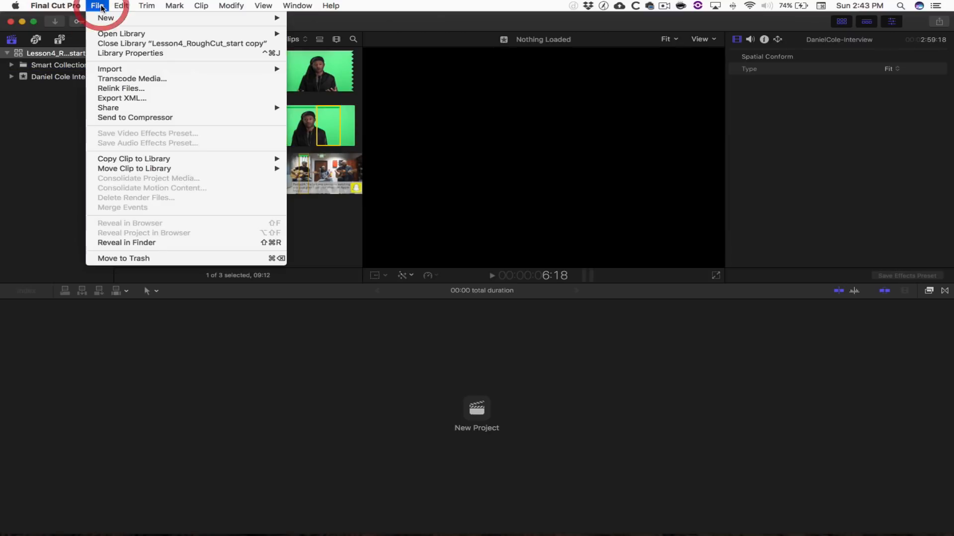
mouse_move(114, 18)
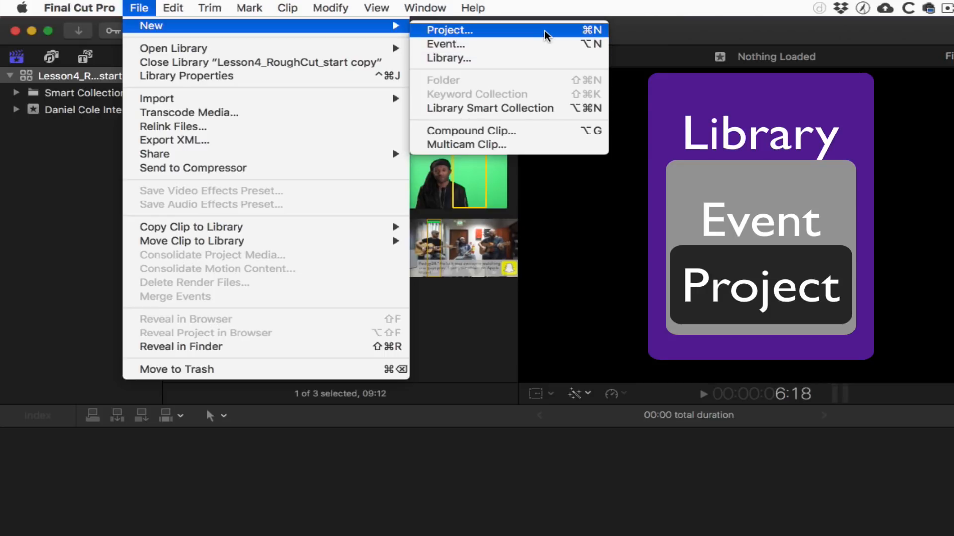
left_click(545, 30)
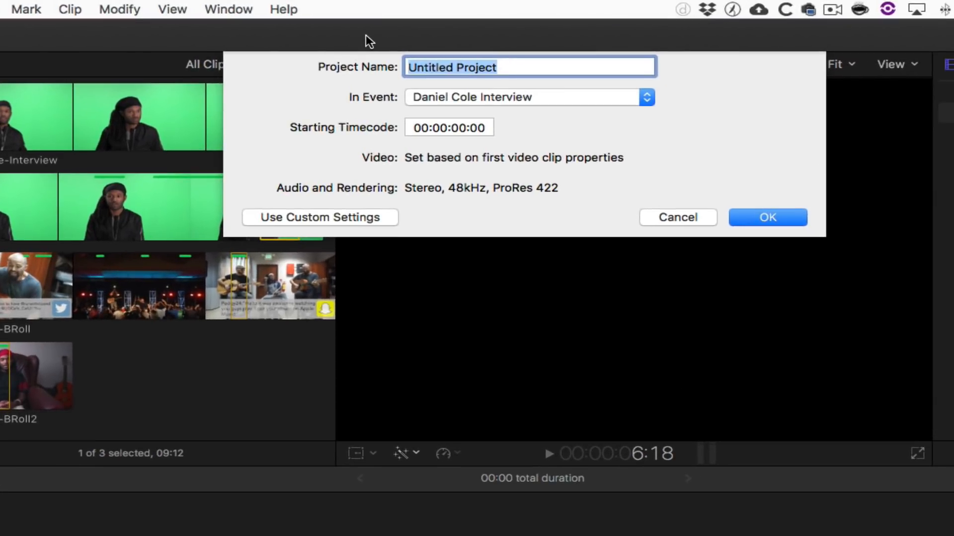
left_click(339, 214)
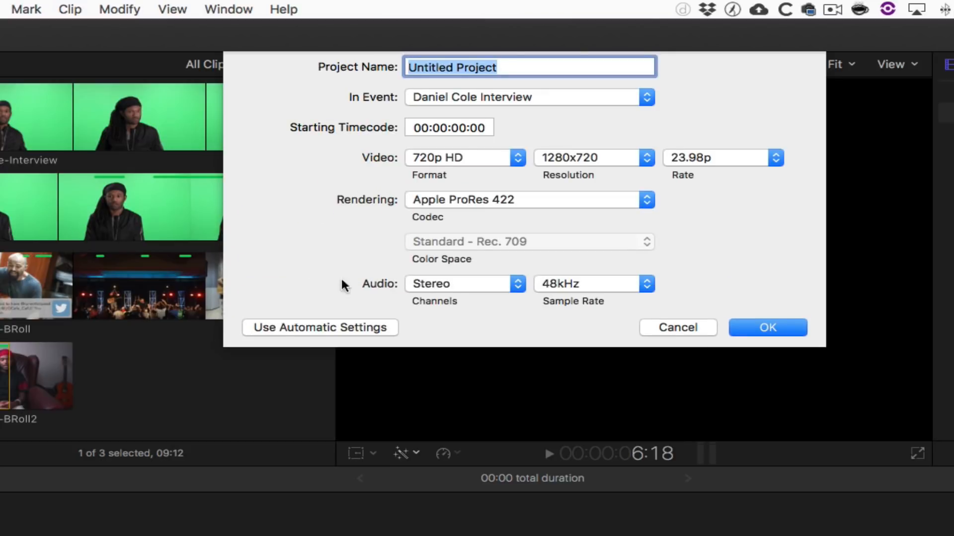
left_click(326, 321)
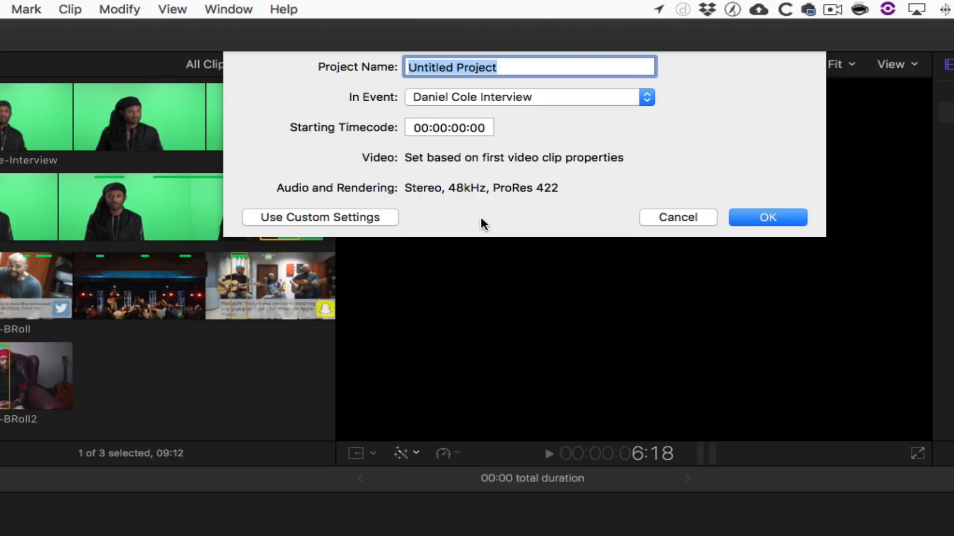
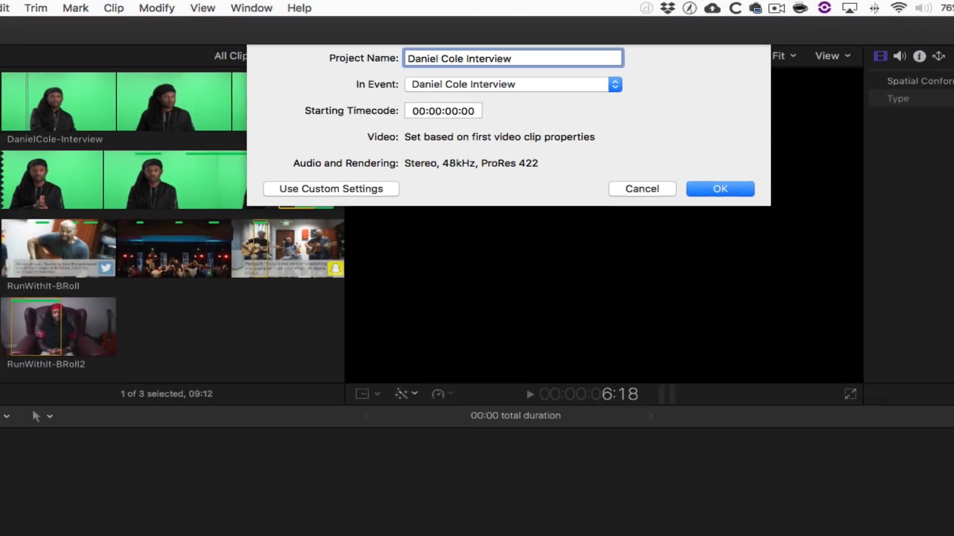
key("Return")
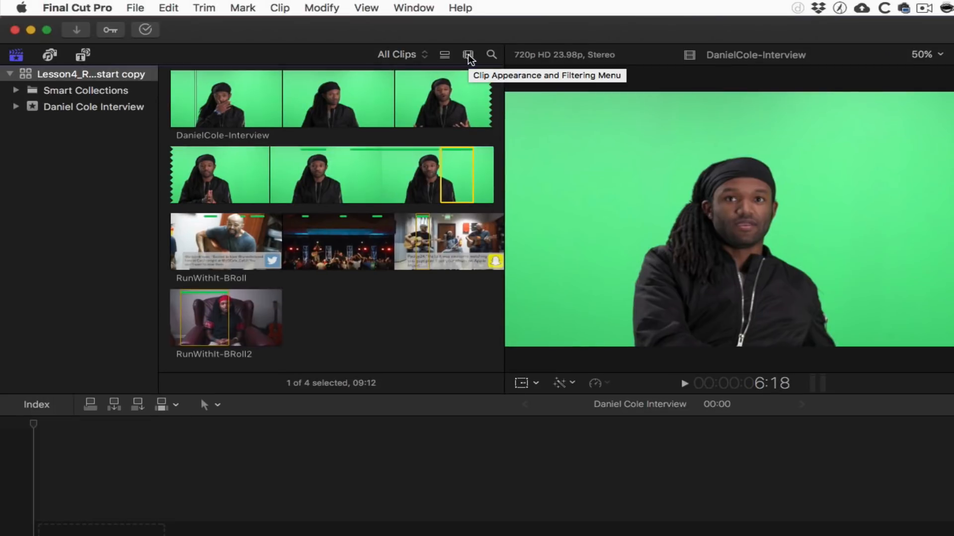
- Turn on browser waveforms, show whole-clip thumbnails, and filter the browser to Favorites
left_click(469, 56)
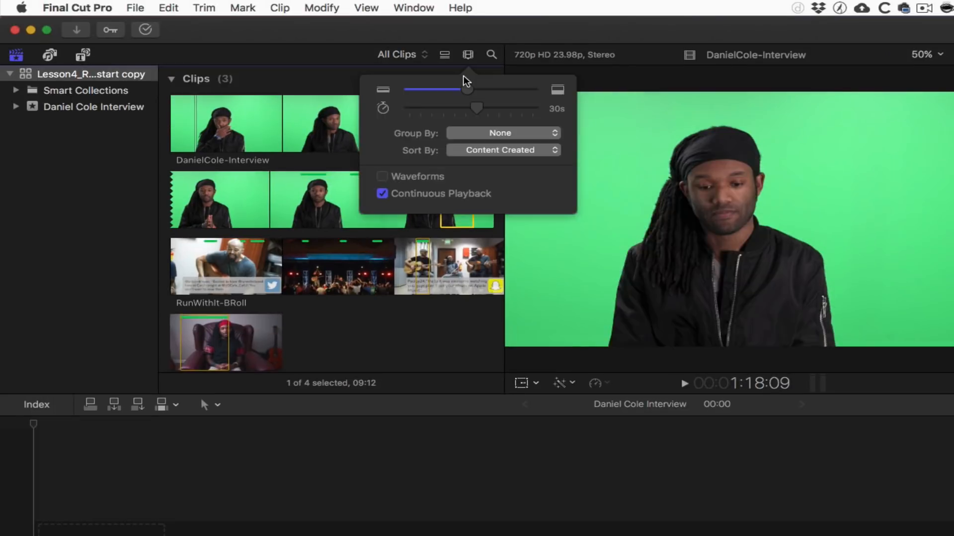
left_click(386, 177)
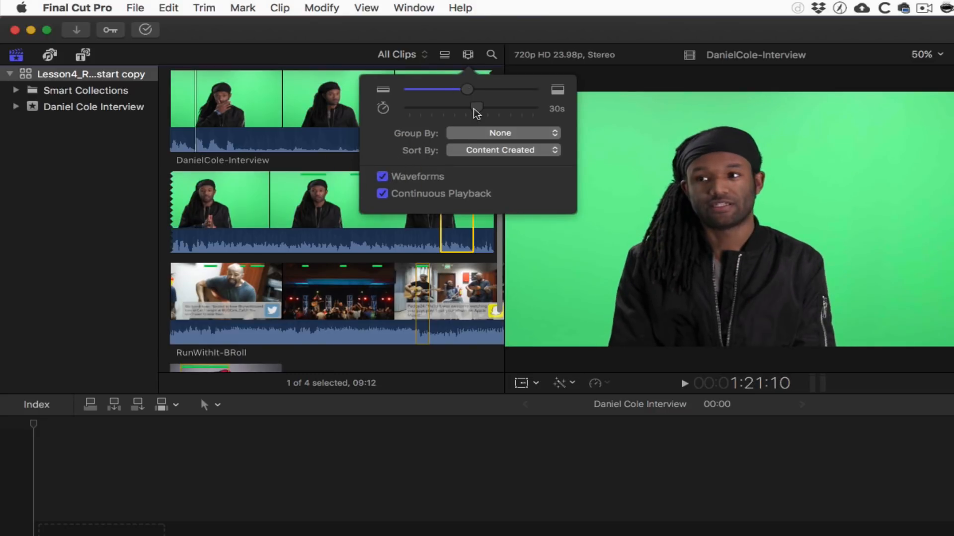
left_click_drag(476, 113, 409, 109)
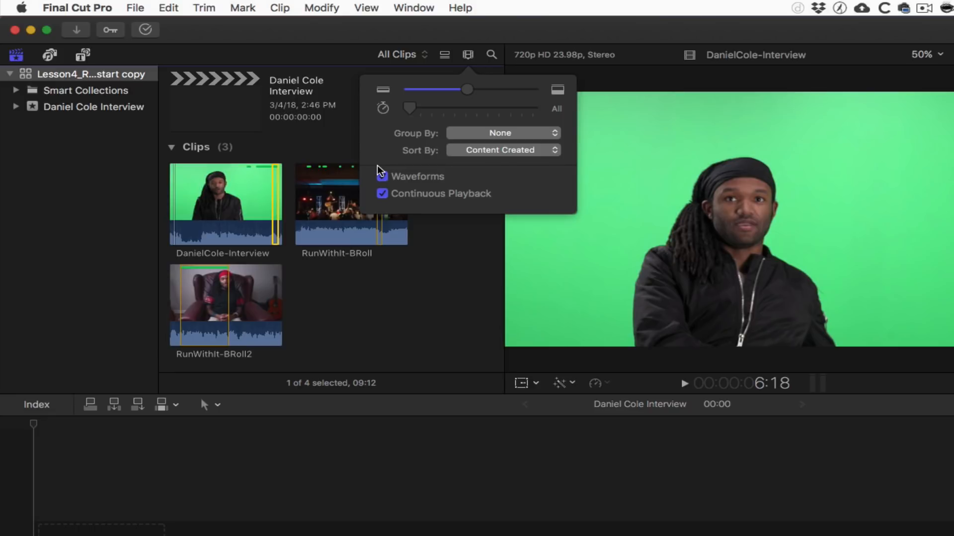
left_click(467, 55)
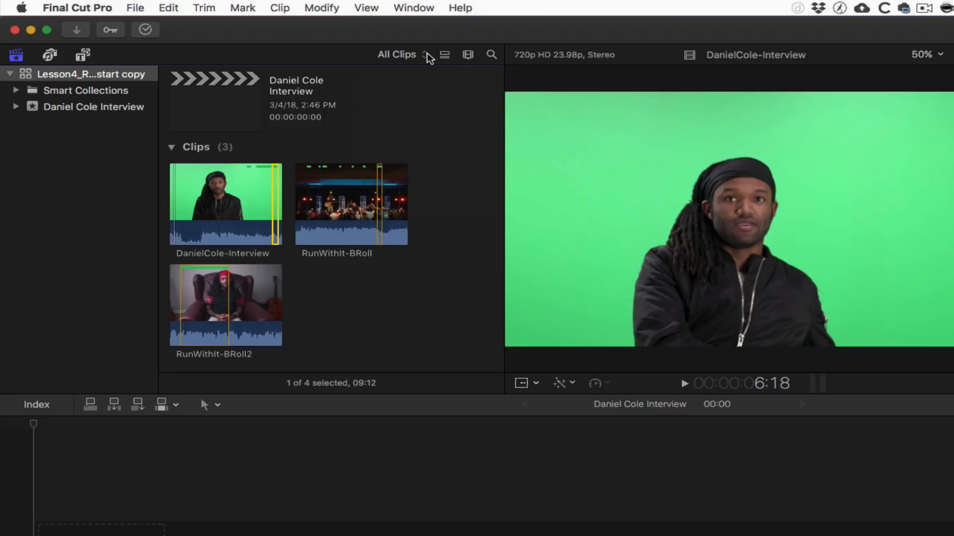
left_click(412, 55)
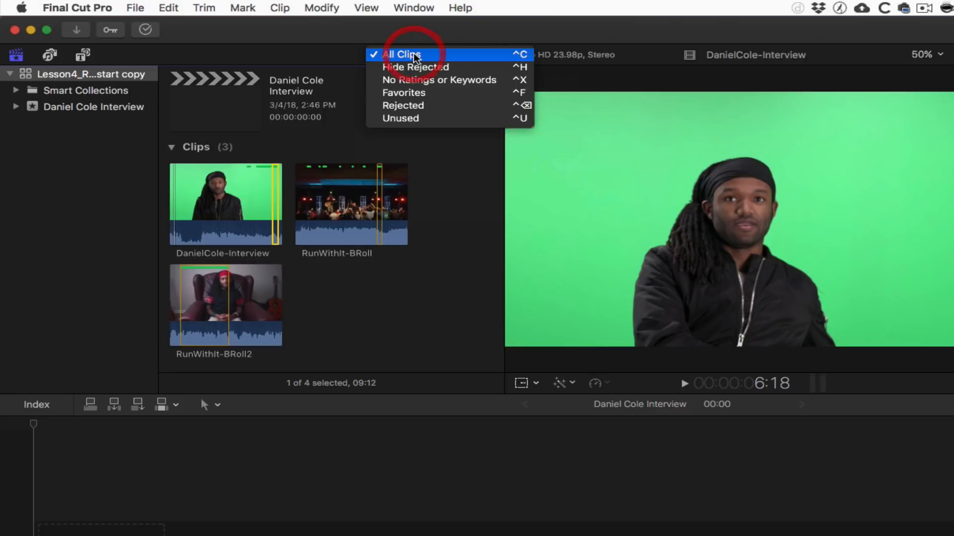
left_click(416, 93)
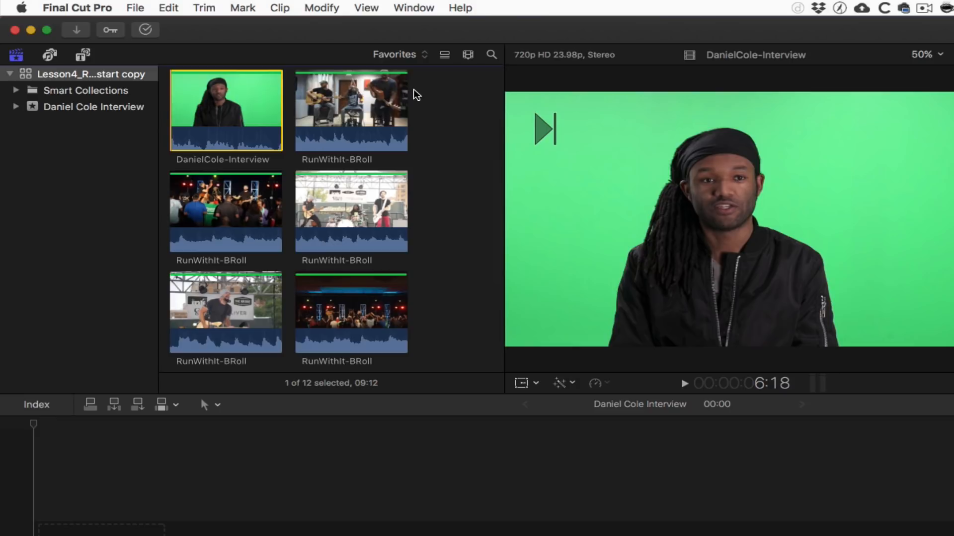
scroll(416, 95, "up", 5)
scroll(470, 127, "down", 2)
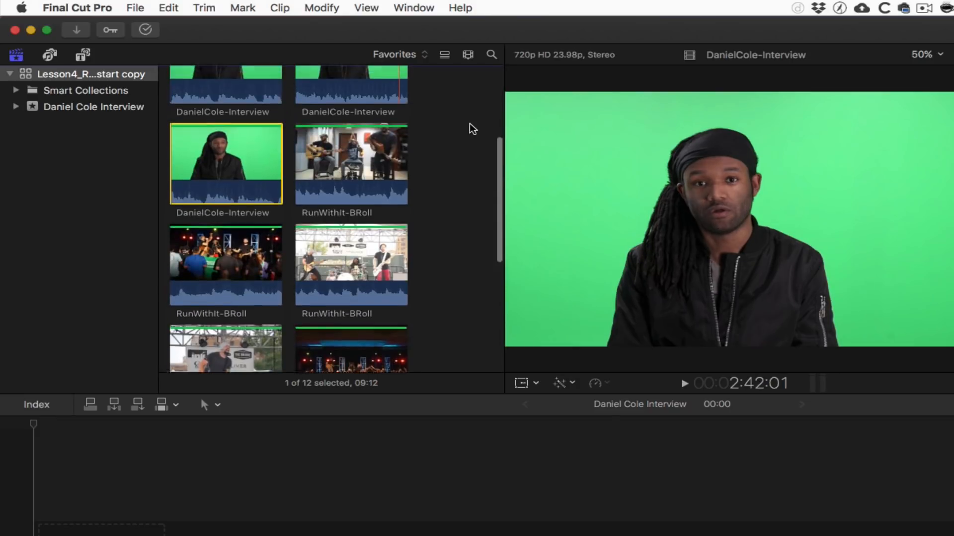
scroll(470, 128, "up", 2)
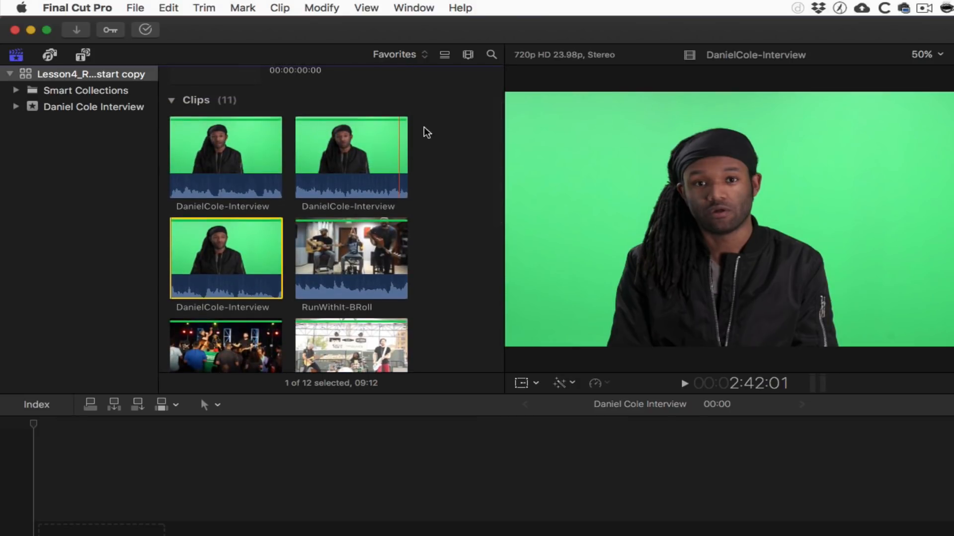
left_click(225, 145)
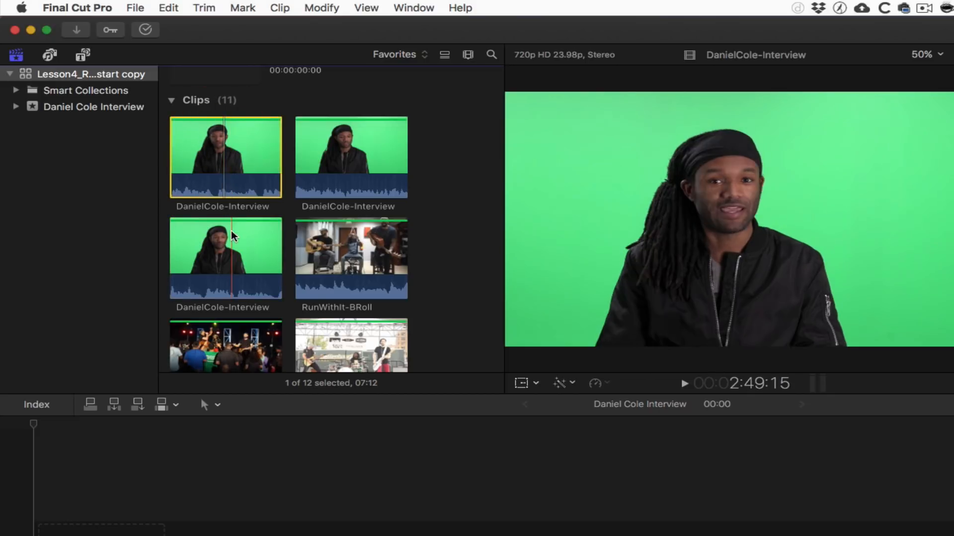
left_click(230, 256, "shift")
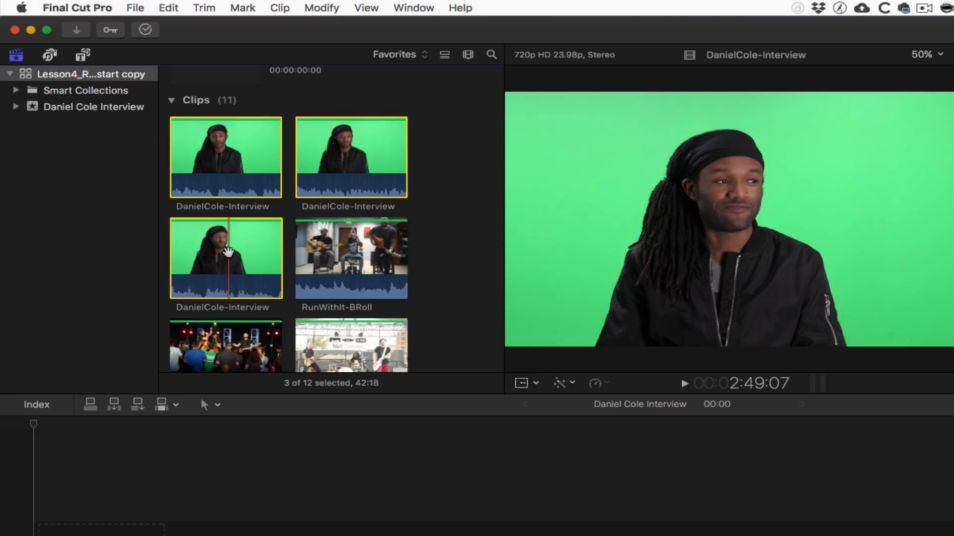
left_click_drag(205, 182, 197, 159)
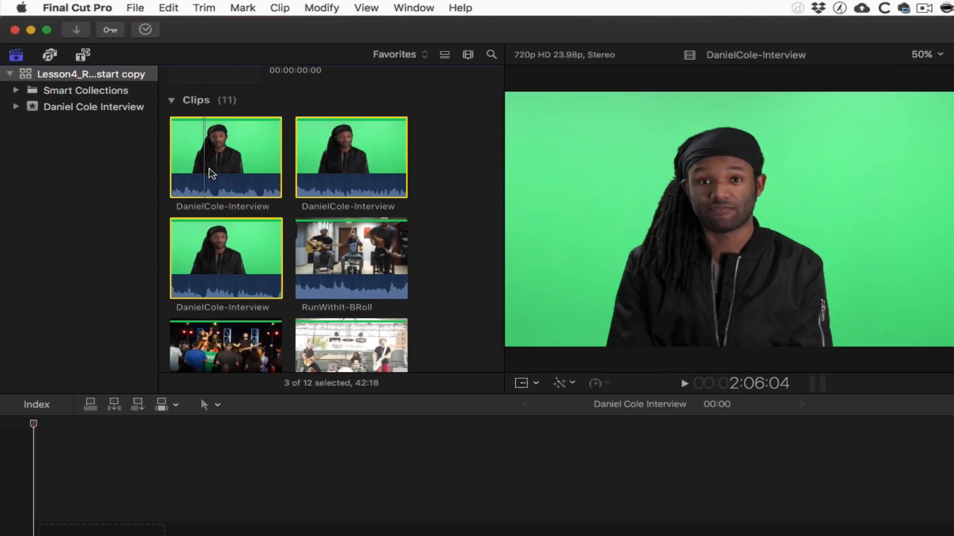
left_click(239, 443)
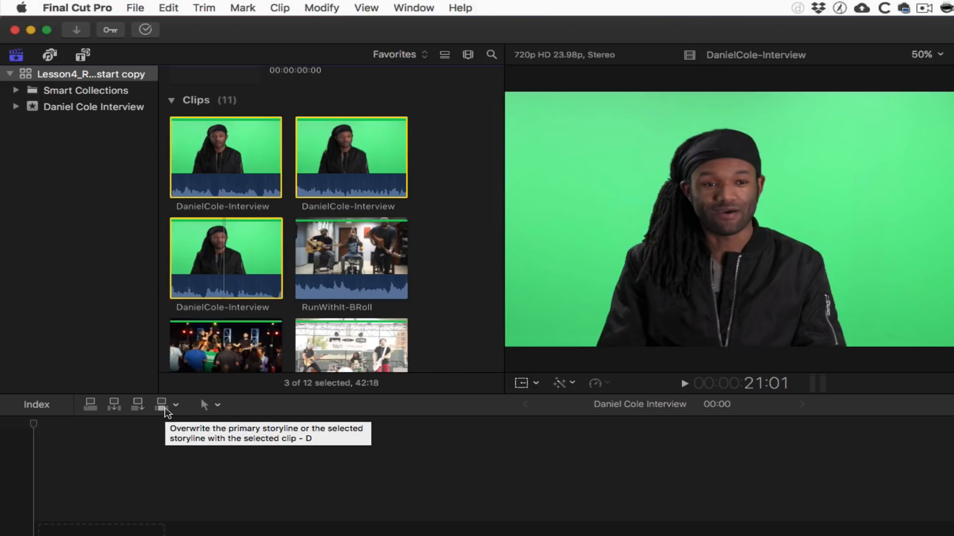
key("e")
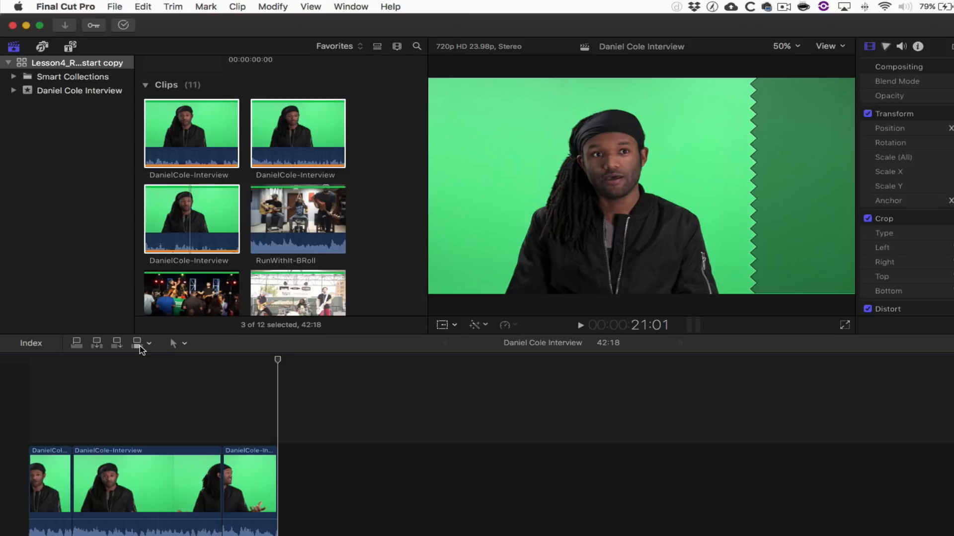
- Delete the third timeline clip, drag the third interview clip in, reposition it, then delete it
left_click(256, 469)
key("BackSpace")
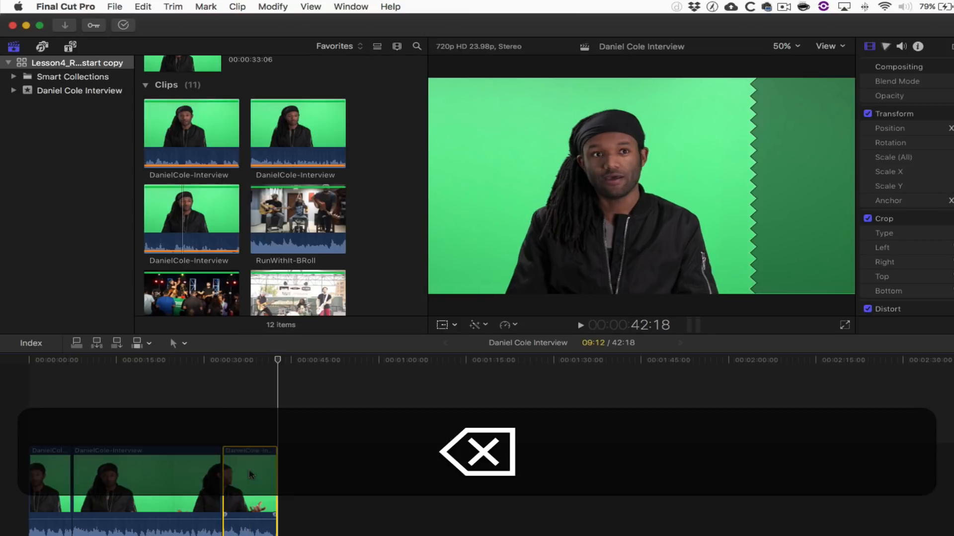
left_click(205, 220)
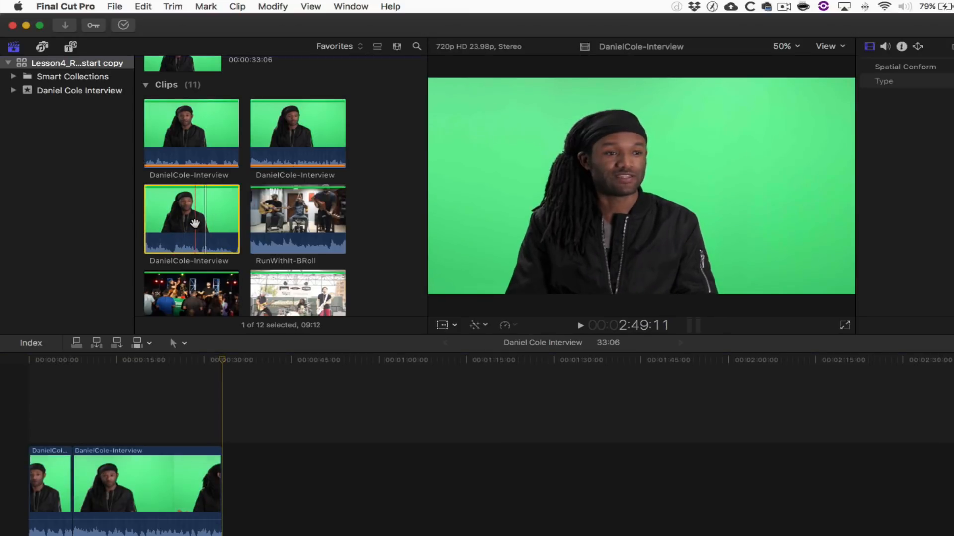
left_click_drag(195, 221, 78, 482)
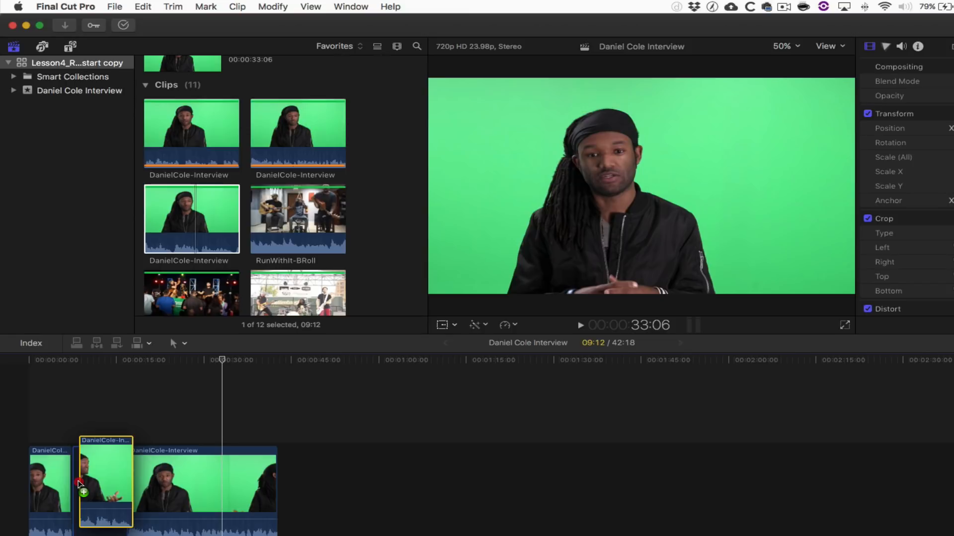
left_click_drag(78, 484, 298, 474)
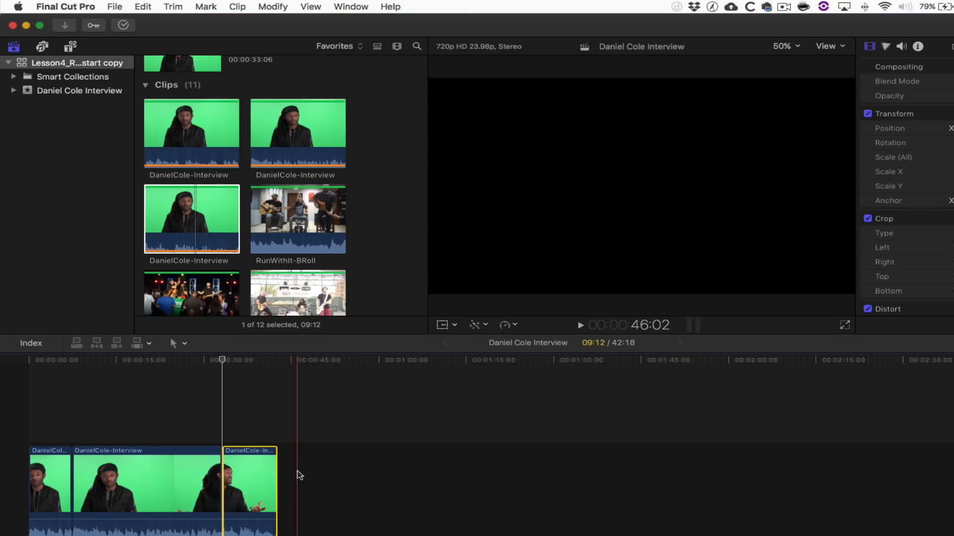
mouse_move(260, 473)
left_mouse_down()
mouse_move(134, 472)
mouse_move(303, 469)
mouse_move(262, 469)
left_mouse_up()
left_click(260, 466)
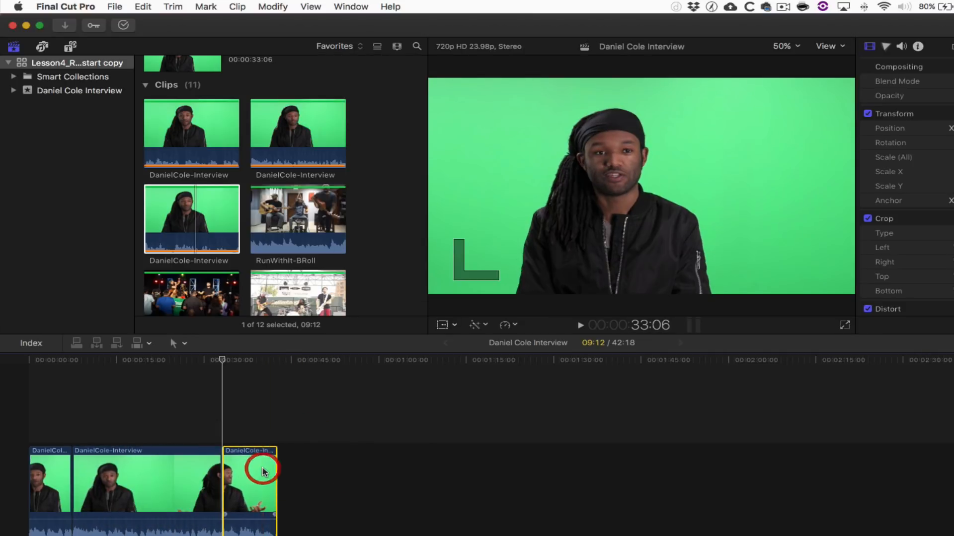
key("BackSpace")
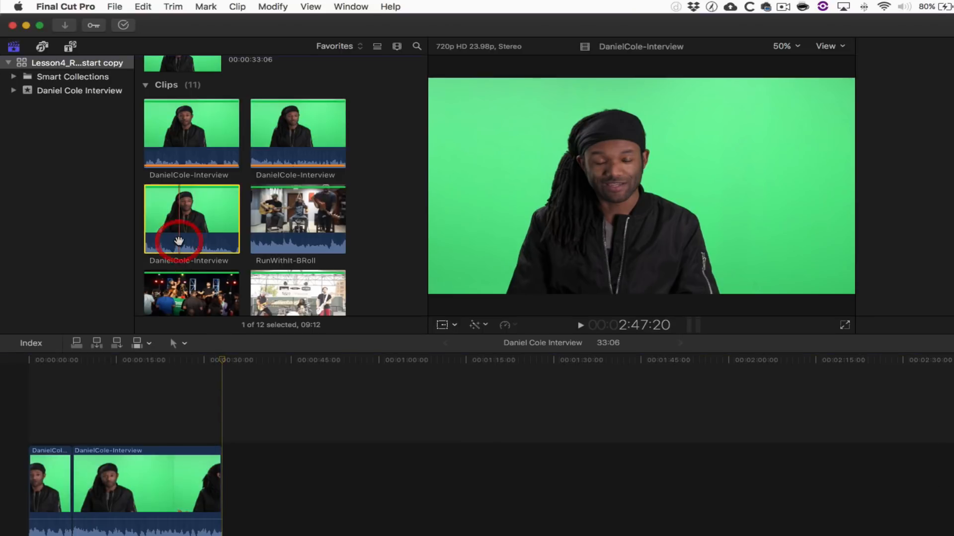
- Insert the third interview clip at 7:12 with W, then marquee-select all clips and delete them
left_click(176, 238)
left_click_drag(135, 362, 73, 365)
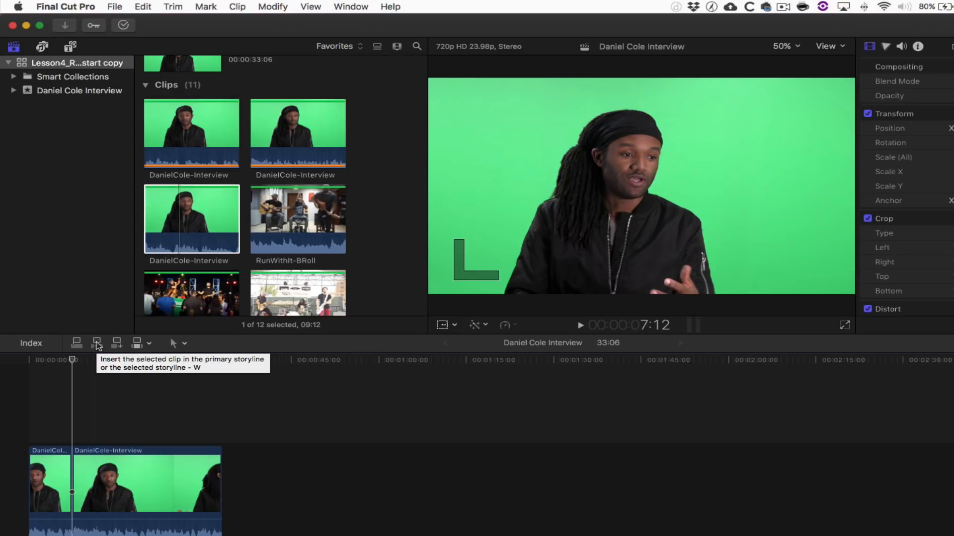
key("w")
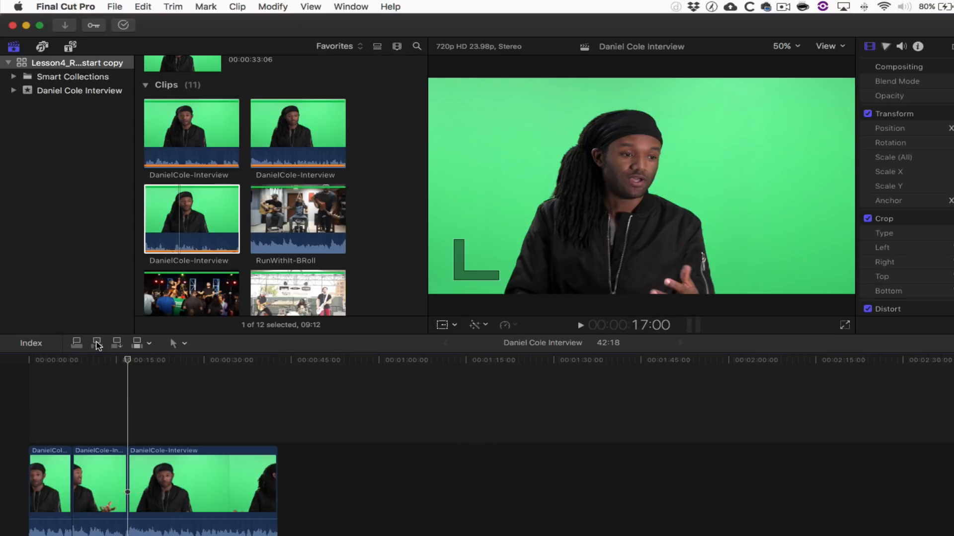
left_click_drag(236, 404, 52, 475)
key("BackSpace")
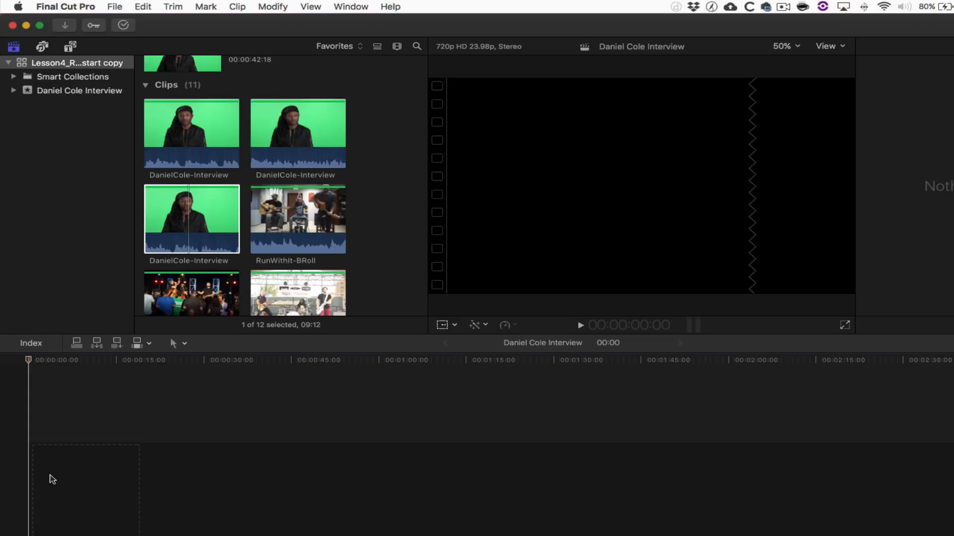
left_click(186, 217)
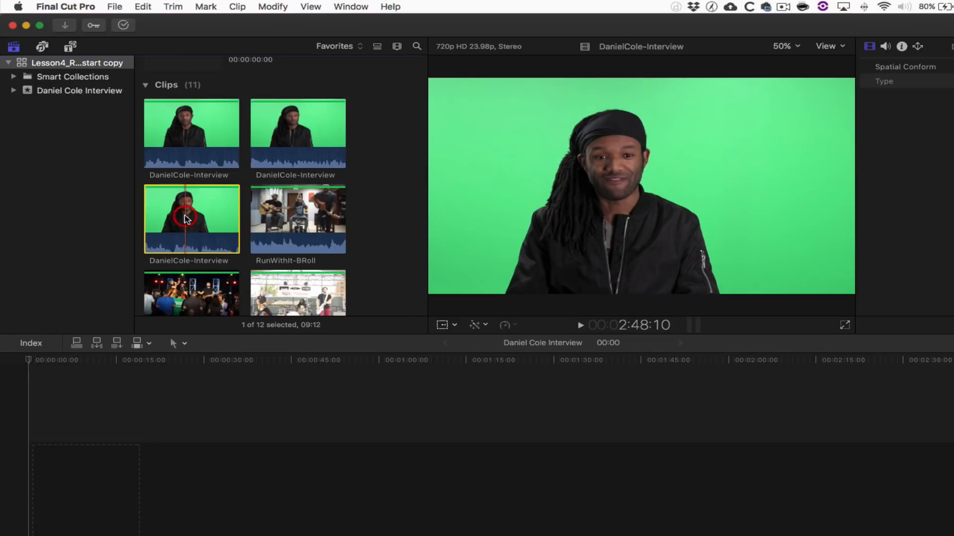
left_click(201, 130)
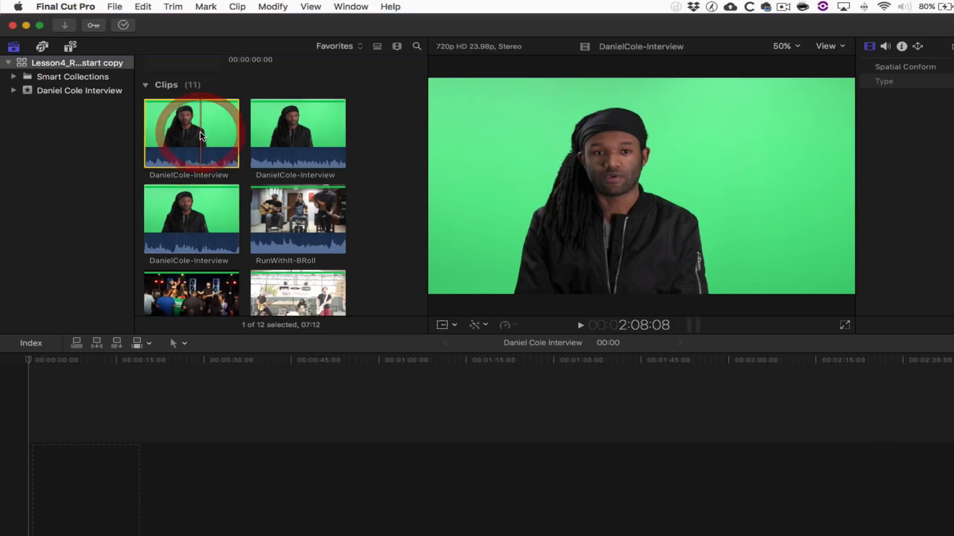
left_click(282, 127)
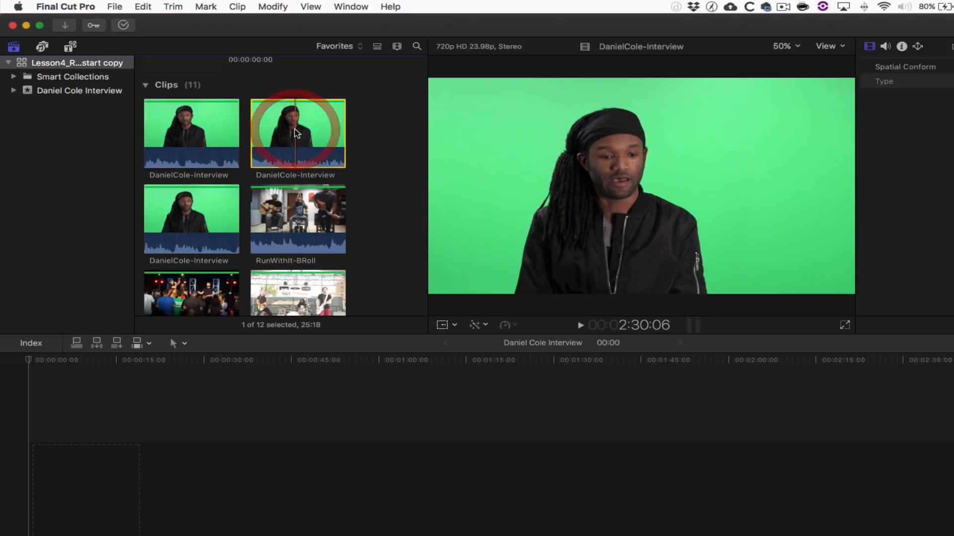
left_click(196, 219)
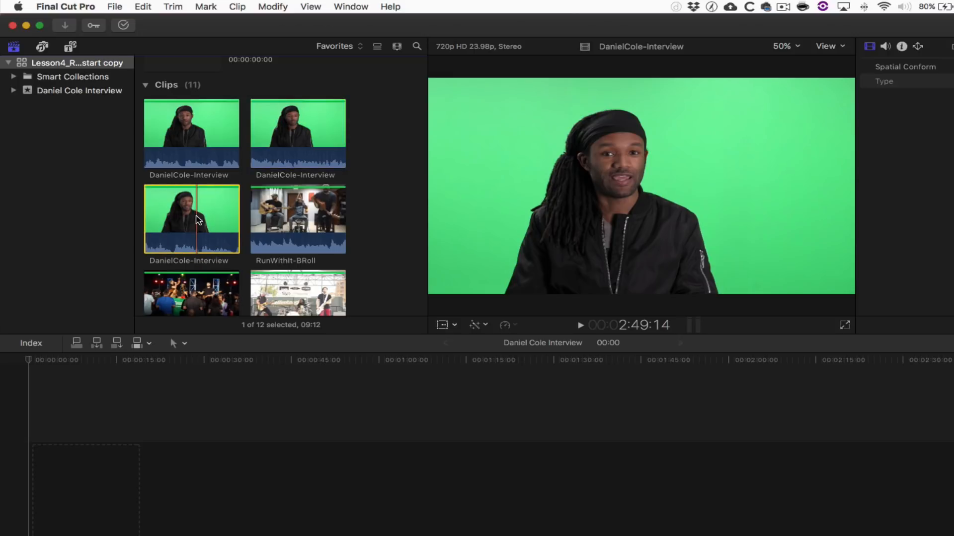
left_click(187, 133, "super")
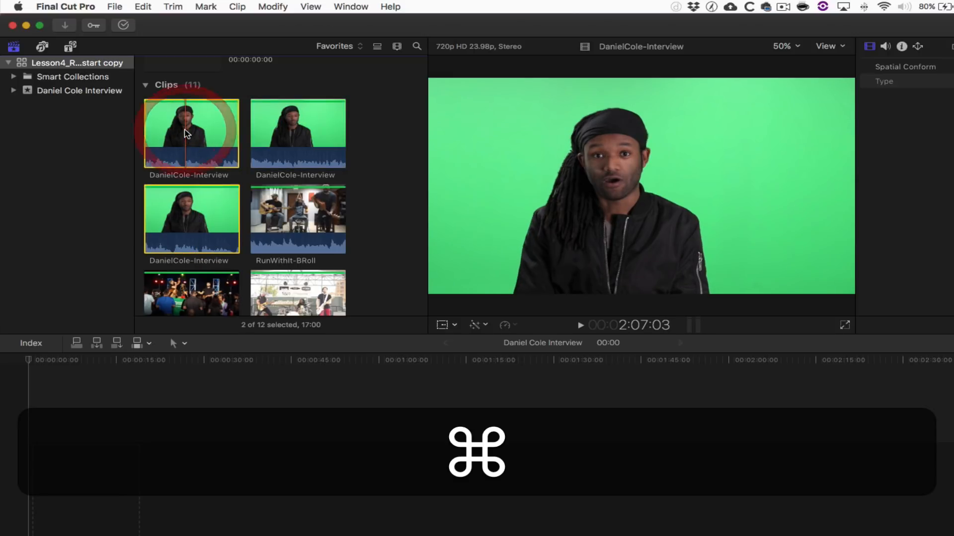
left_click(290, 138, "super")
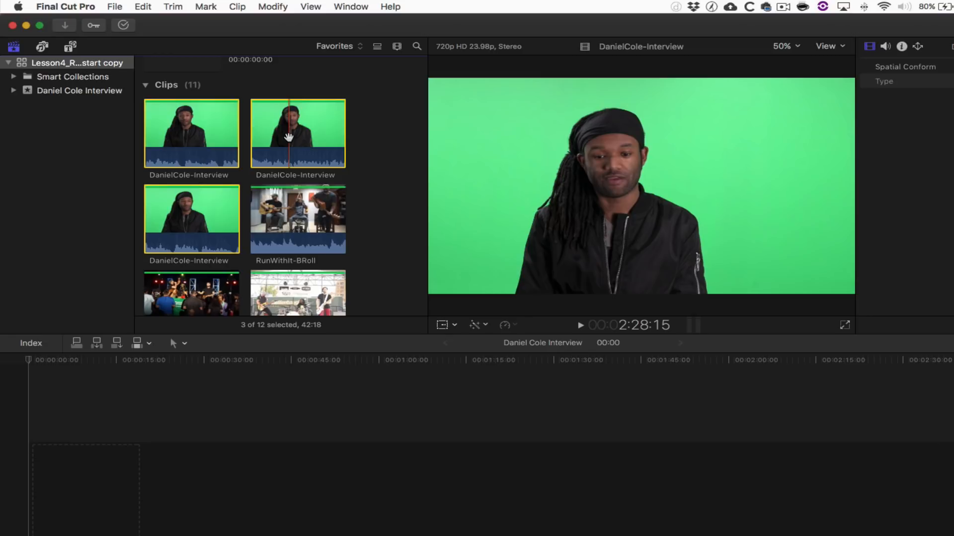
key("e")
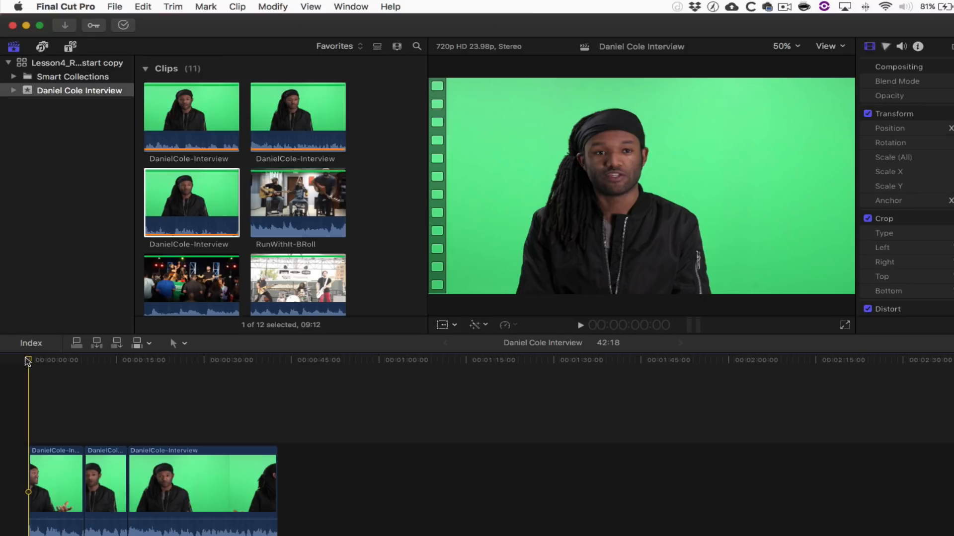
- Switch the browser filter to All Clips and widen the interview clip's filmstrip
left_click(335, 45)
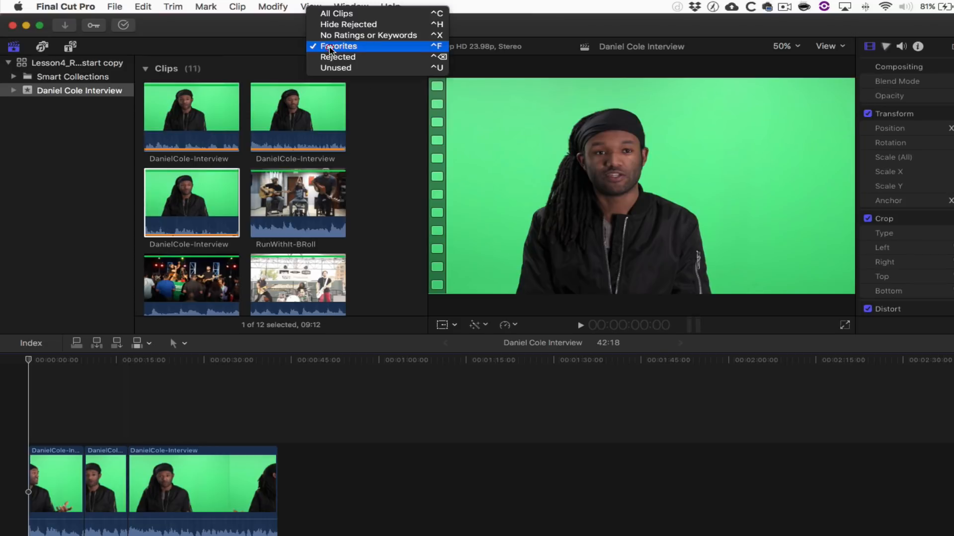
left_click(337, 13)
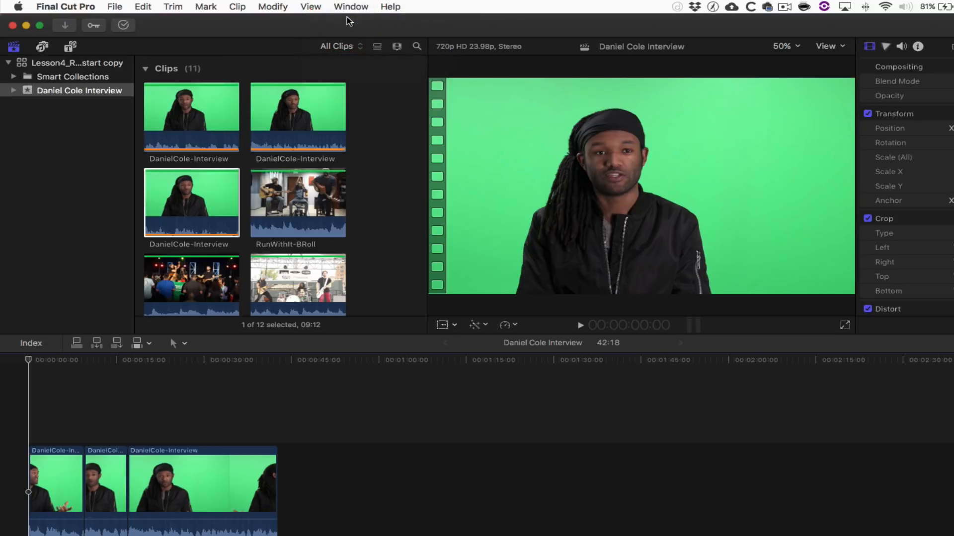
left_click(199, 174)
key("super+equal")
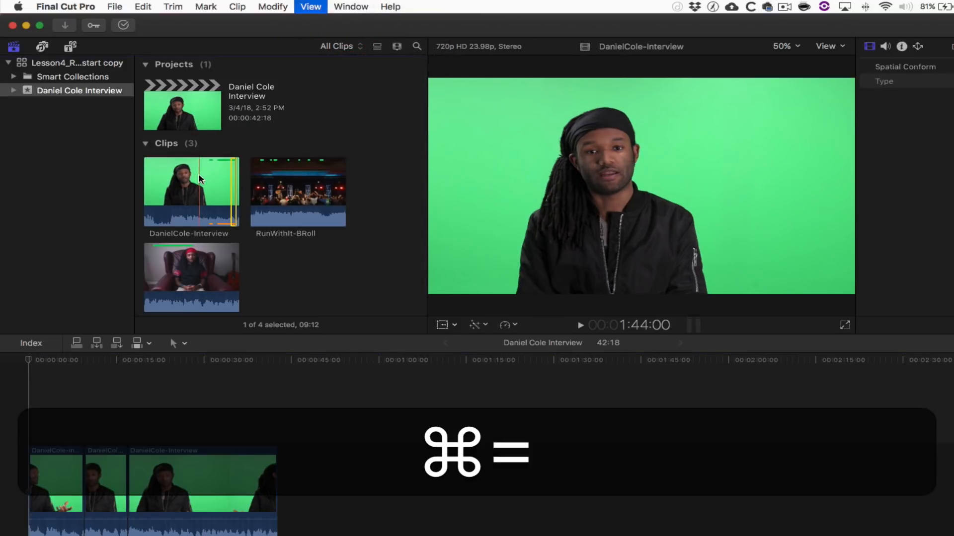
- Shrink the filmstrip, select the interview and RunWithIt-BRoll favorite ranges, and append them
key("super+minus")
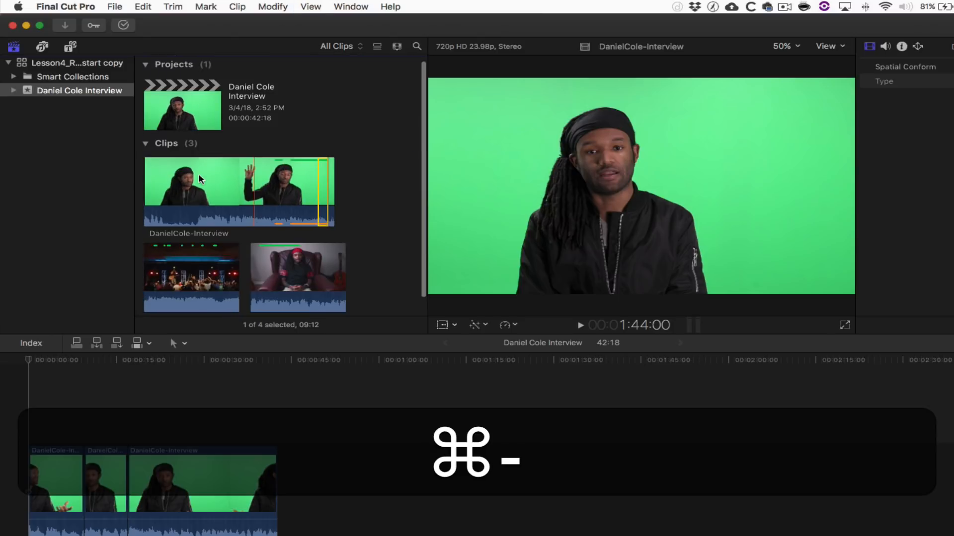
left_click(278, 161)
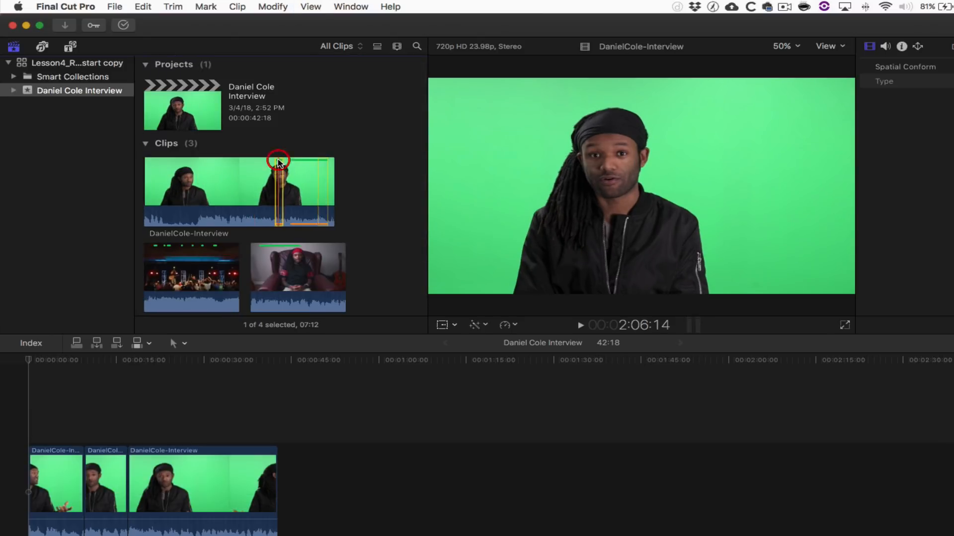
left_click(317, 160, "super")
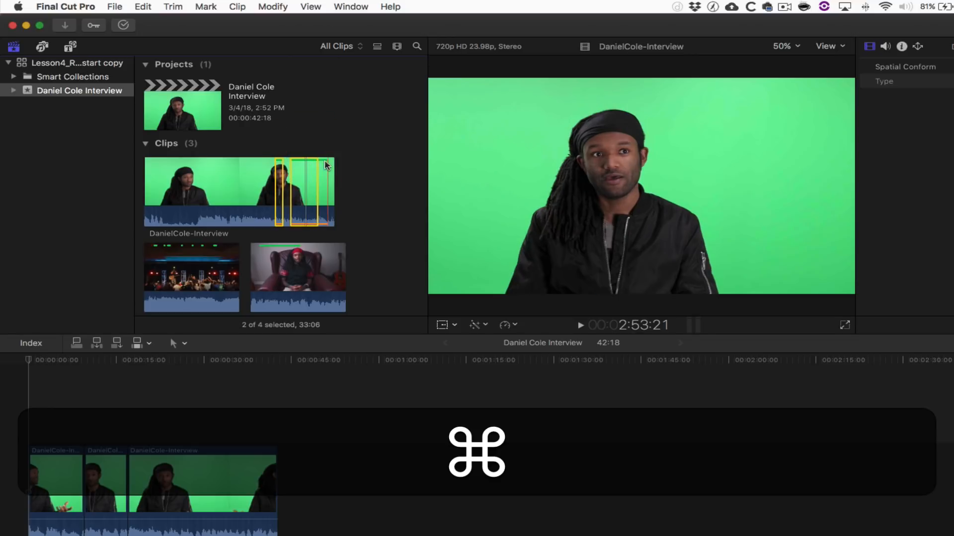
left_click(171, 248, "super")
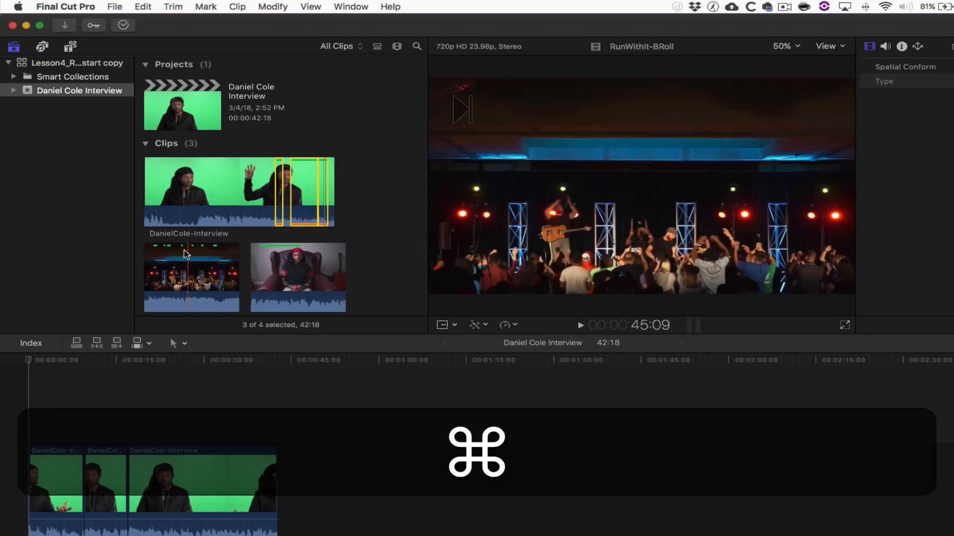
left_click(171, 249, "super")
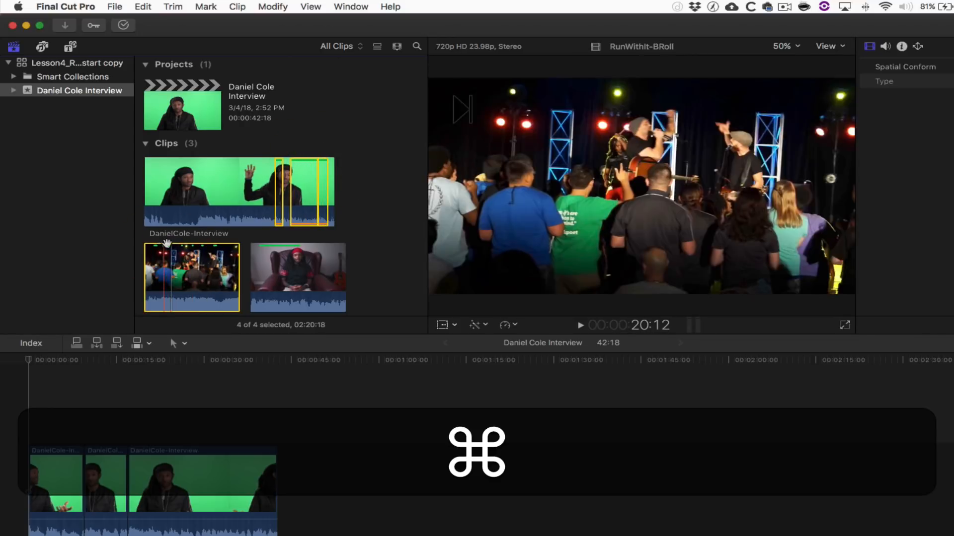
left_click(169, 247, "super")
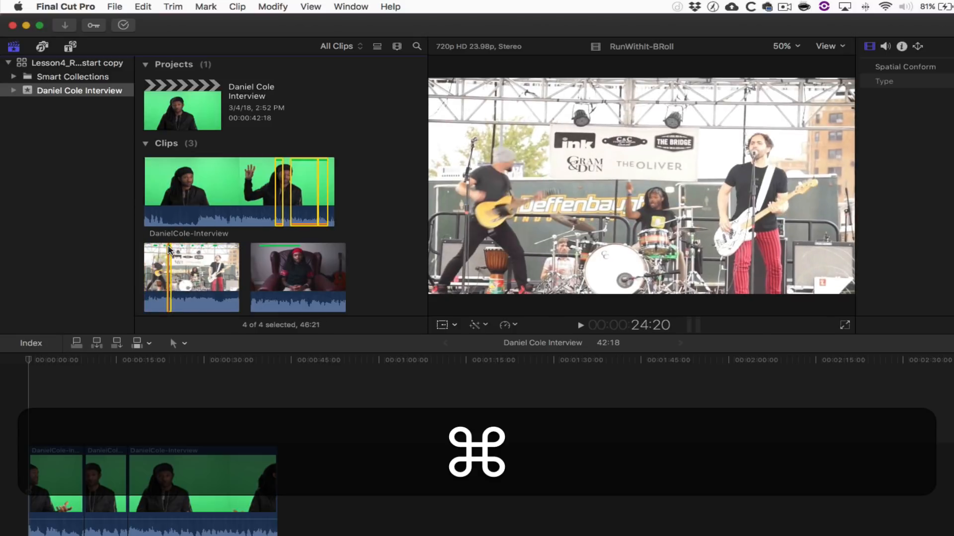
key("e")
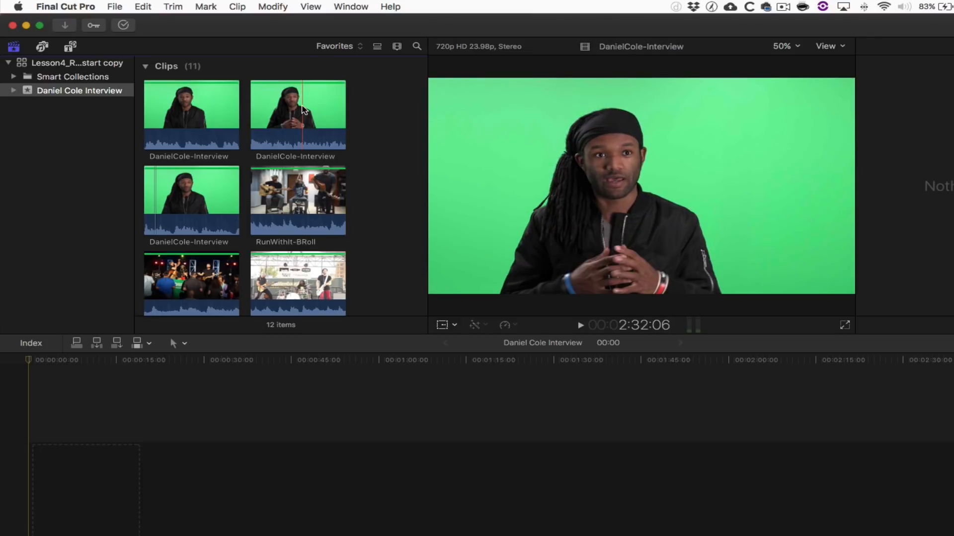
left_click(302, 102)
left_click(194, 109, "super")
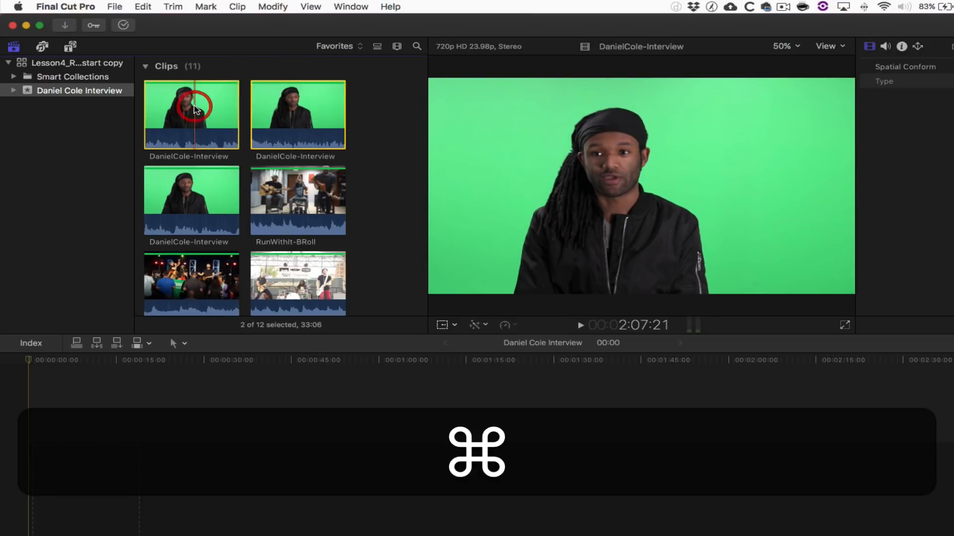
left_click(186, 208, "super")
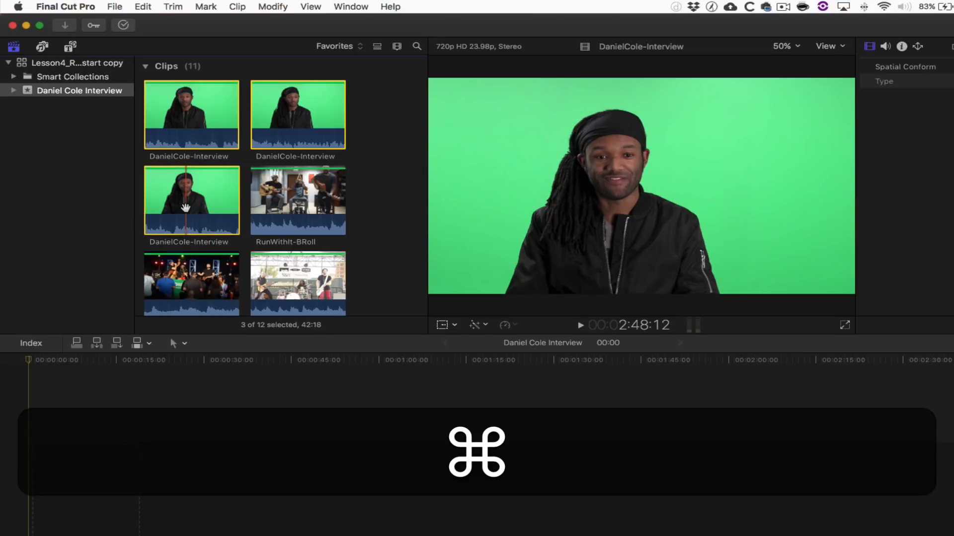
key("e")
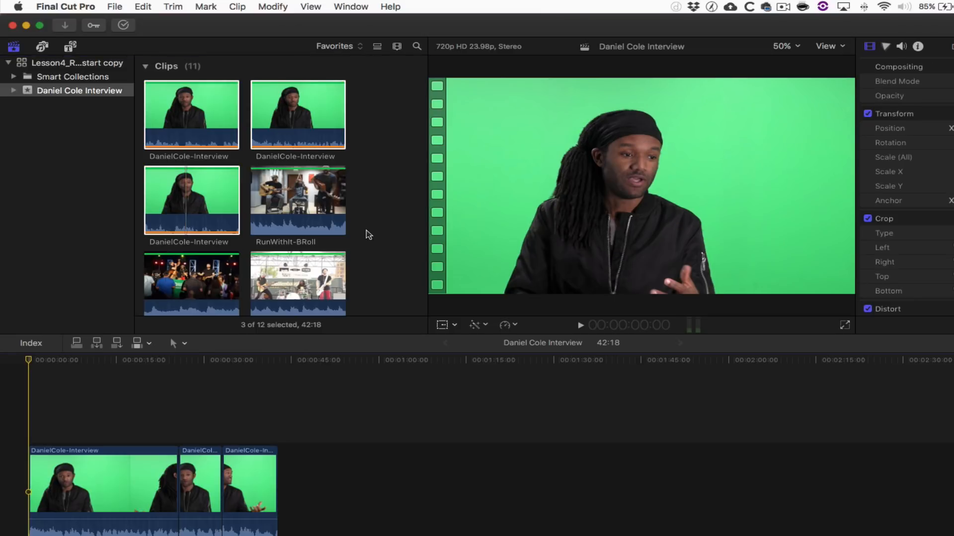
- Place the playhead near 41 seconds, zoom in twice, and keep the Select tool active
left_click(269, 361)
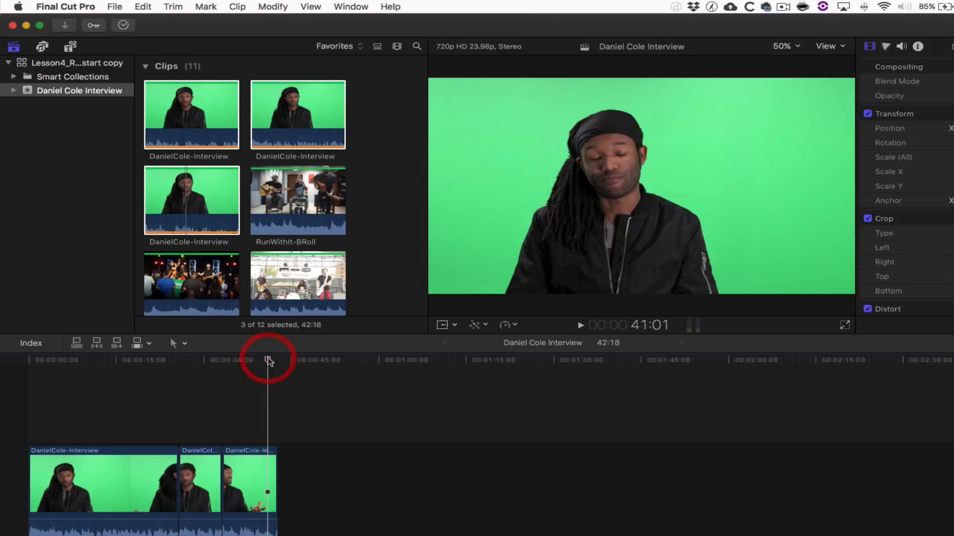
key("super+equal")
key("super+equal")
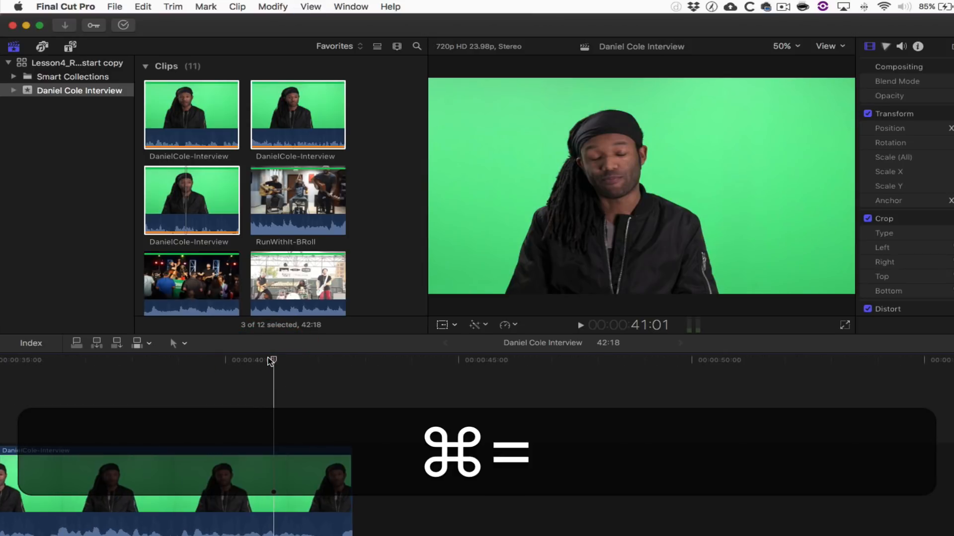
key("super+equal")
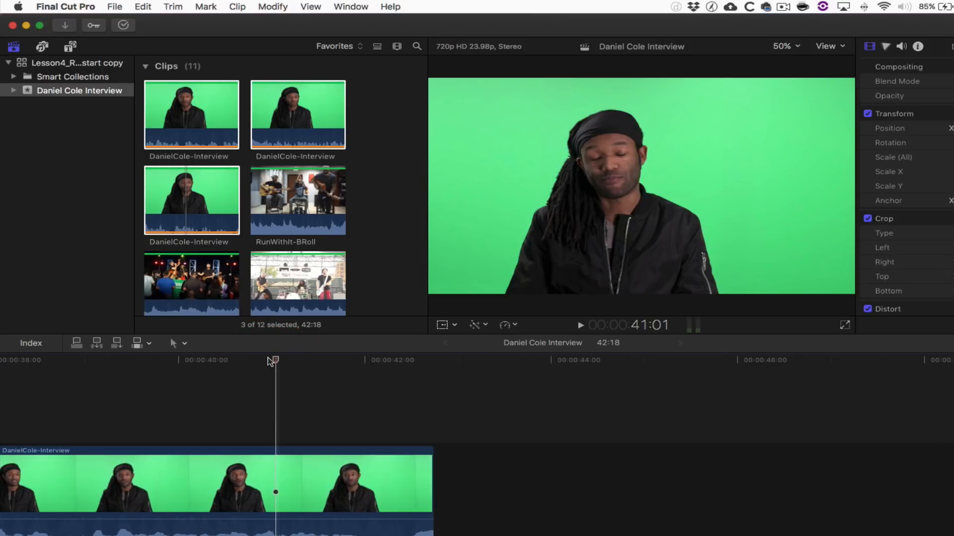
left_click(180, 343)
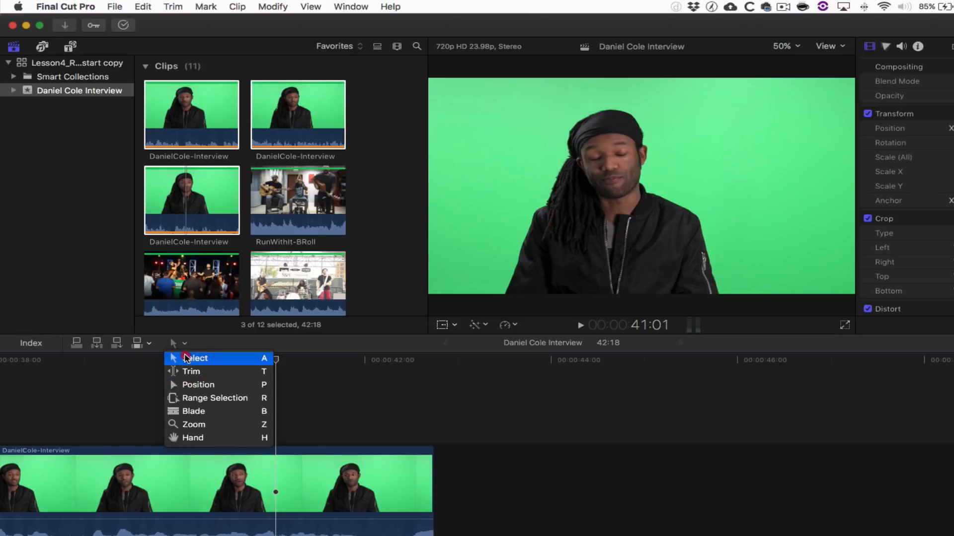
left_click(188, 358)
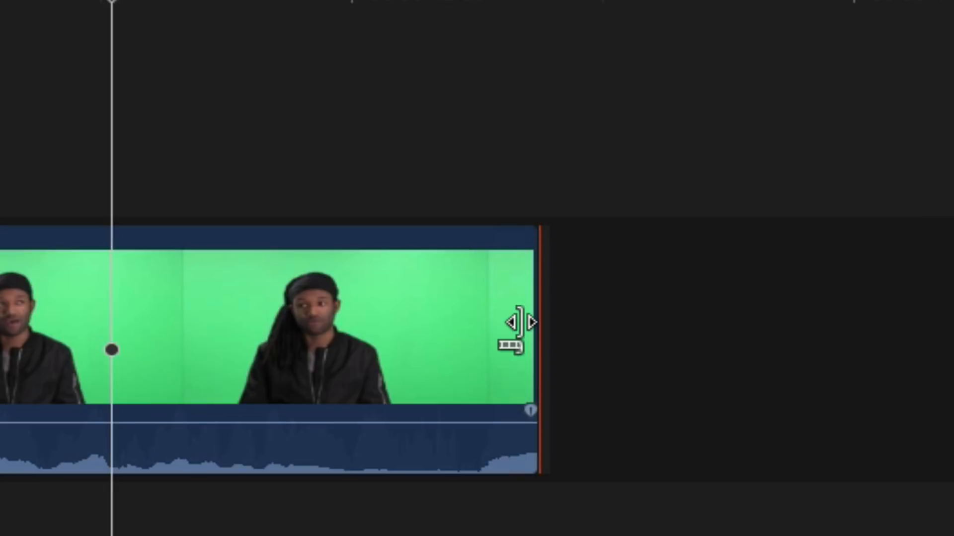
left_click_drag(517, 321, 255, 326)
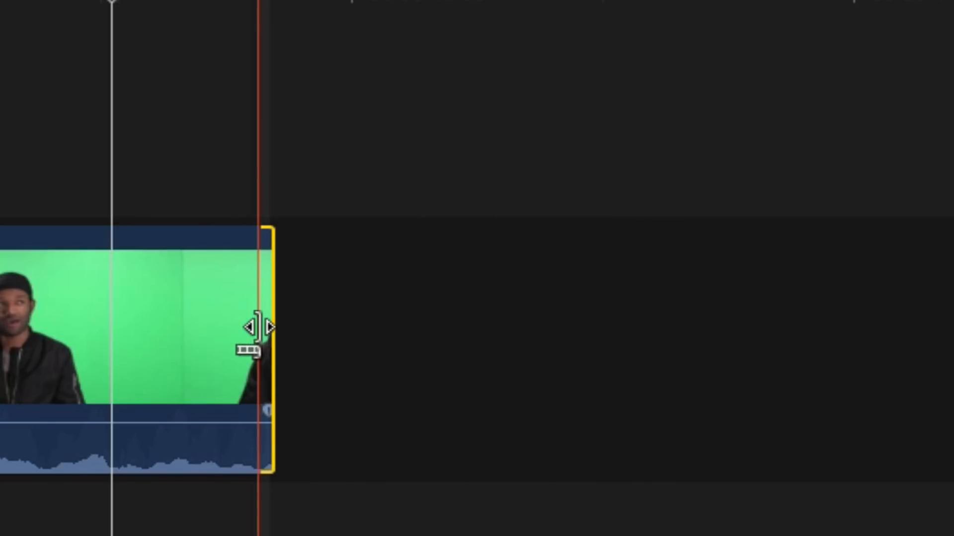
key("super+z")
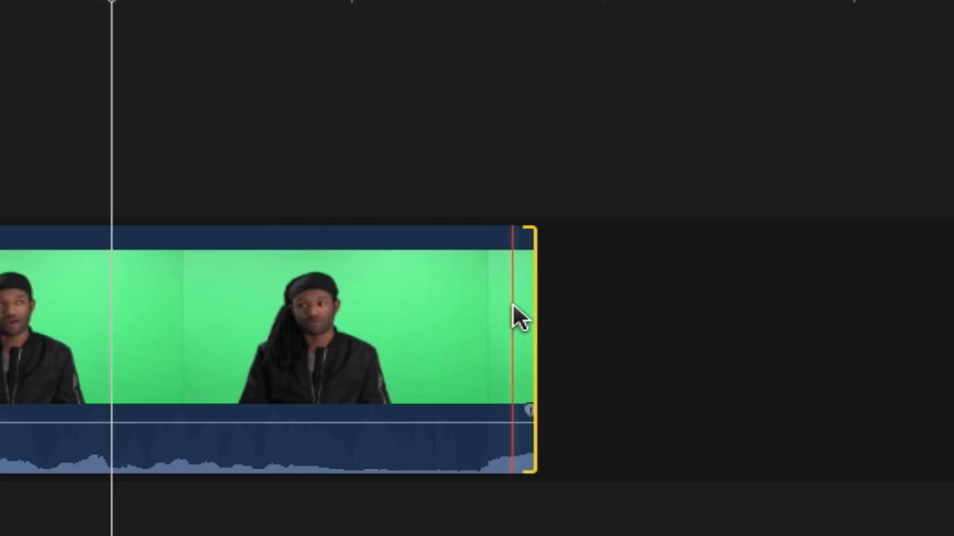
left_click(529, 308)
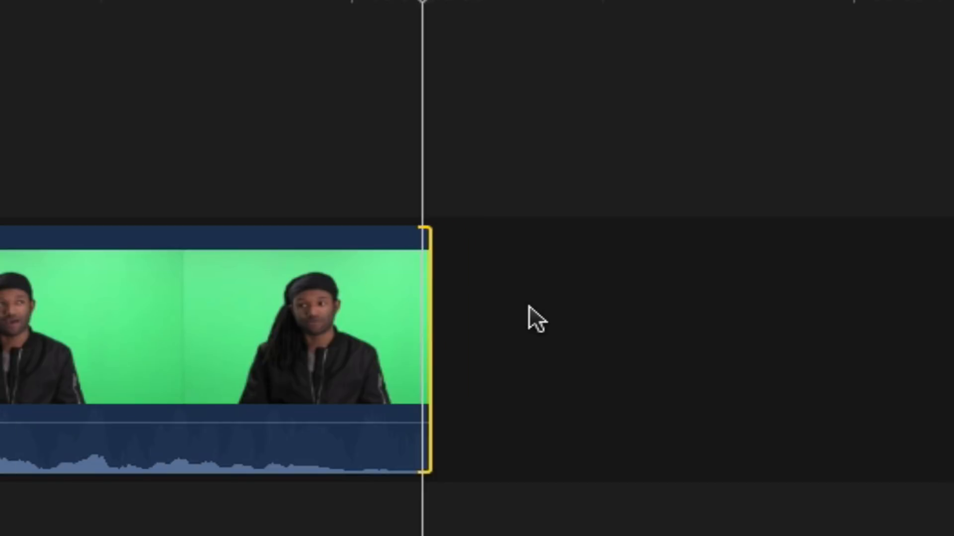
key(".")
key(".")
key(".")
key(".")
key(".")
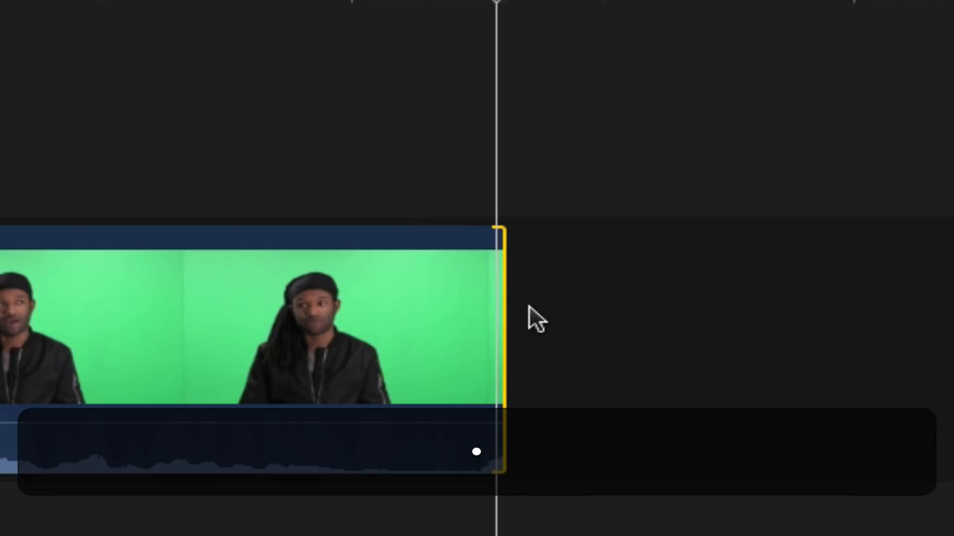
key(".")
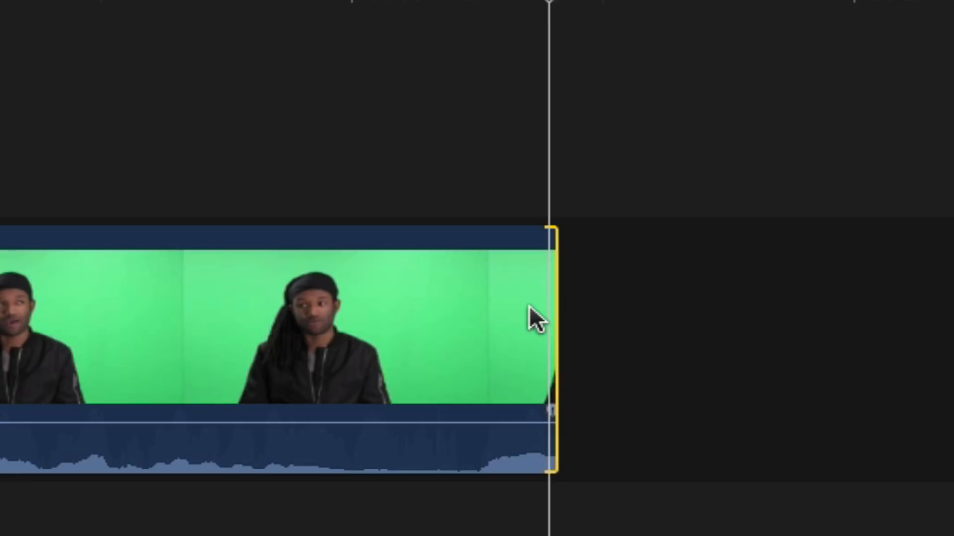
left_click_drag(553, 320, 387, 358)
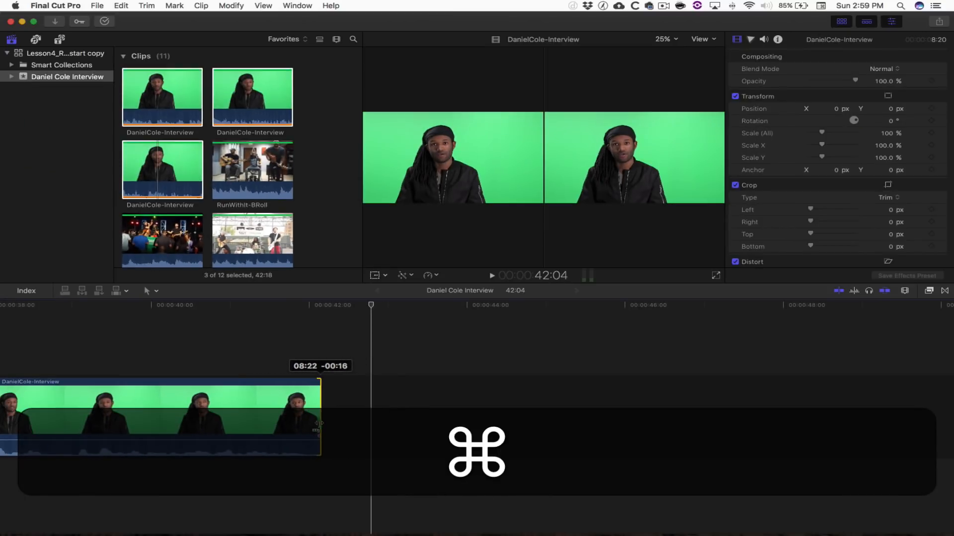
left_click_drag(319, 423, 325, 423)
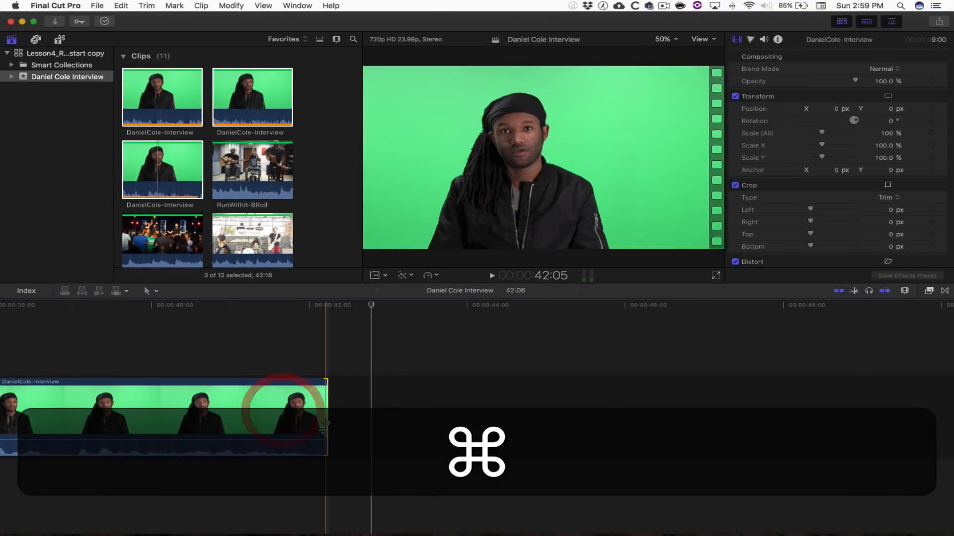
- Trim the last interview clip's end so the project runs 42:09, with snapping turned off
key("shift+z")
left_click_drag(857, 418, 864, 395)
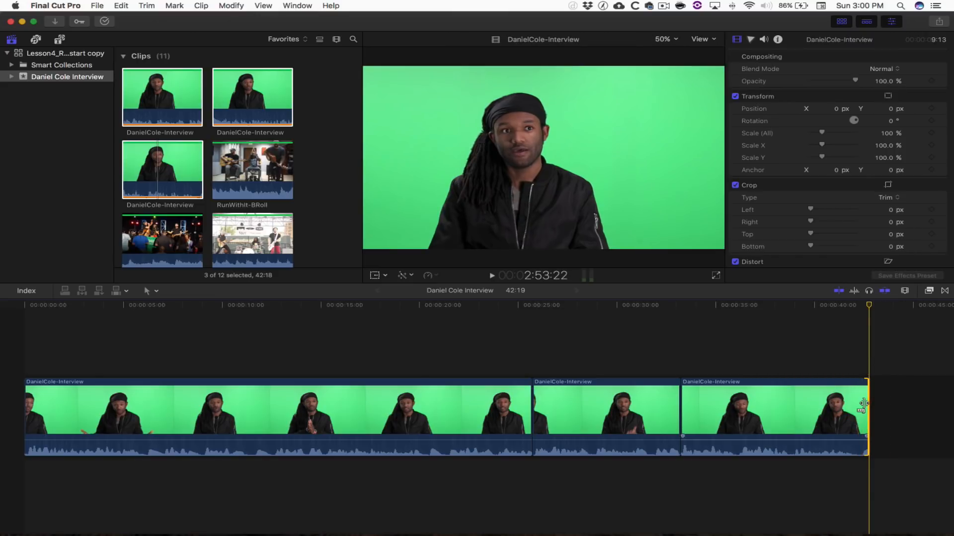
mouse_move(863, 404)
left_mouse_down()
mouse_move(840, 405)
mouse_move(855, 407)
left_mouse_up()
key("n")
key("n")
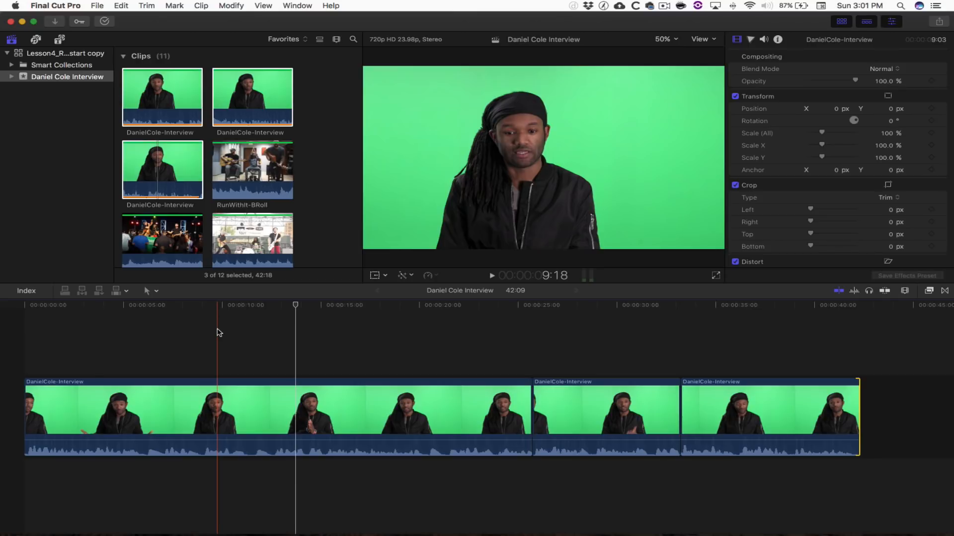
- Play the edit back from about ten seconds in to review it
mouse_move(217, 312)
left_mouse_down()
mouse_move(238, 312)
mouse_move(216, 313)
left_mouse_up()
key("space")
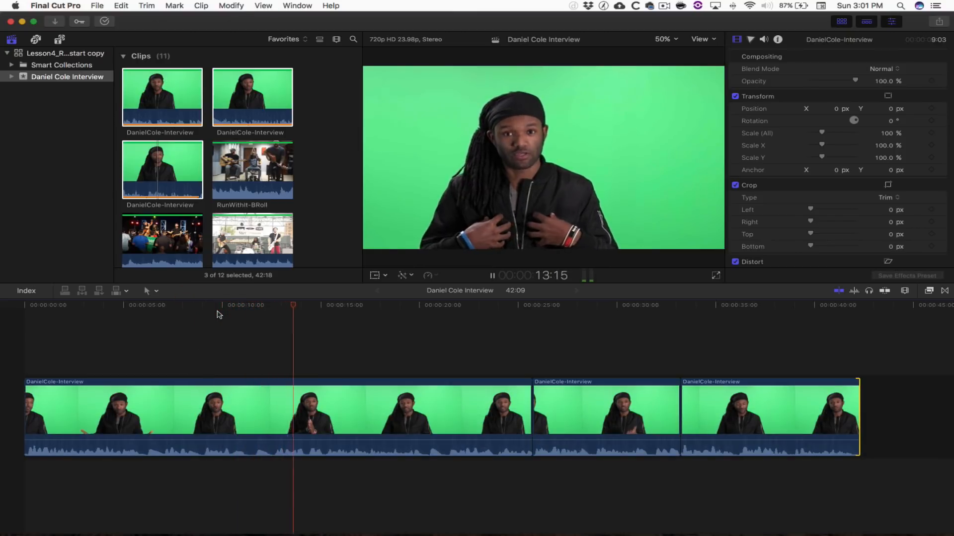
key("space")
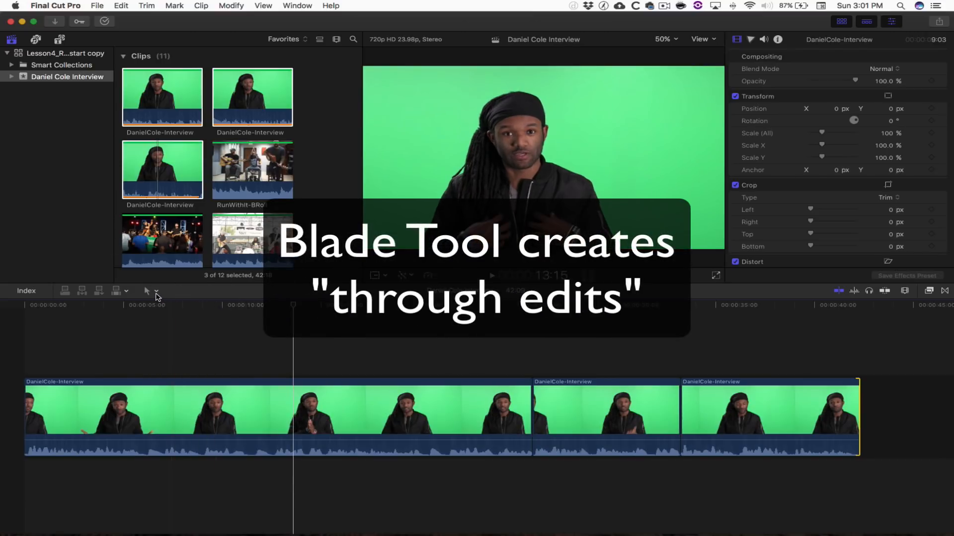
- Blade the first interview clip twice near 10 and 12 seconds to isolate a short section
left_click(156, 294)
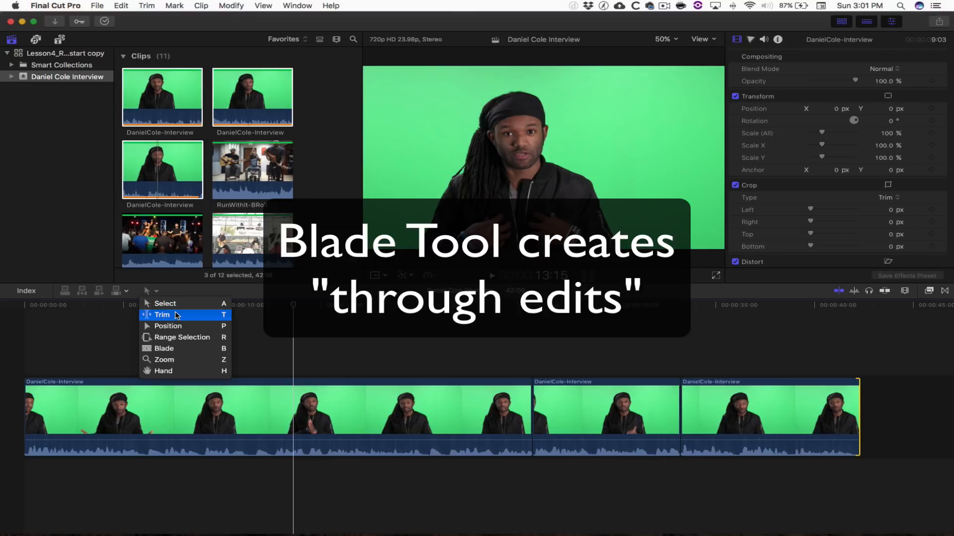
left_click(172, 348)
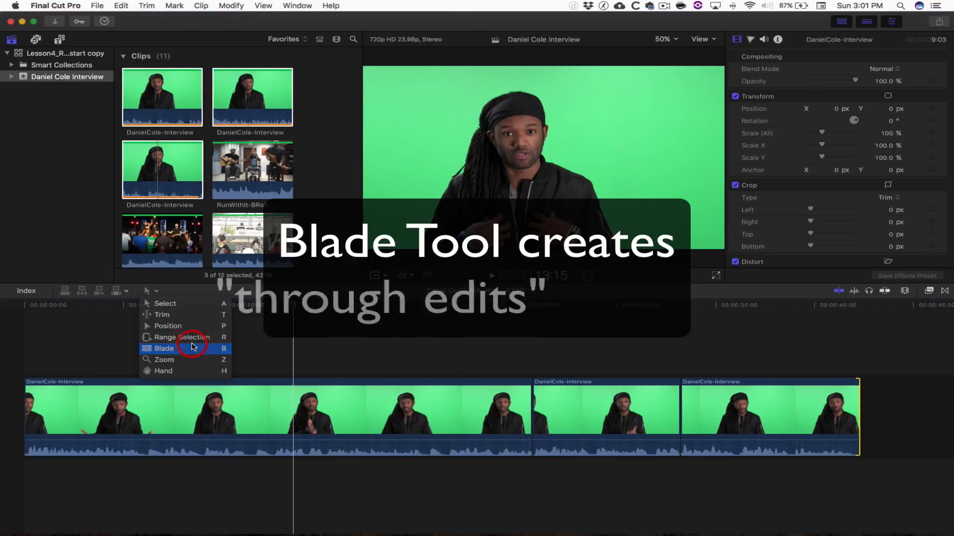
left_click(249, 423)
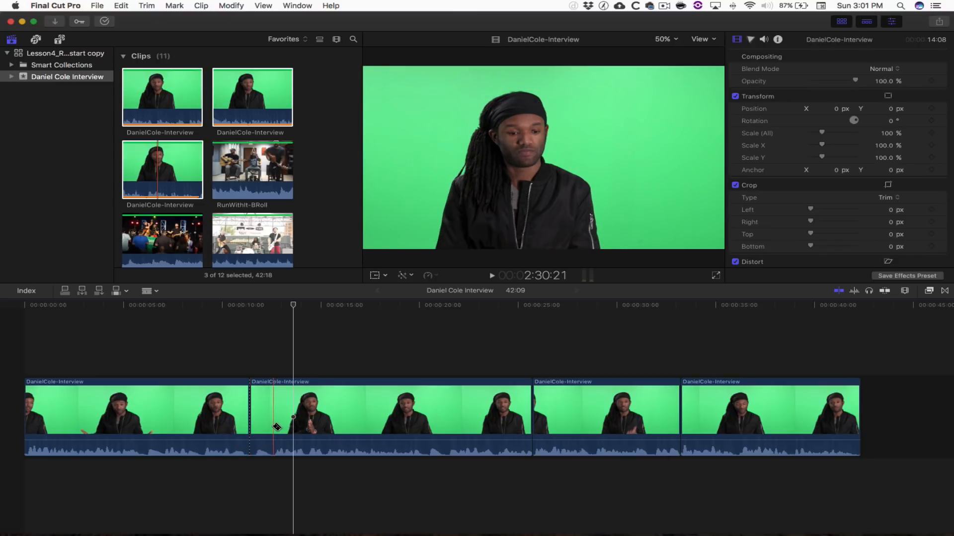
left_click(272, 428)
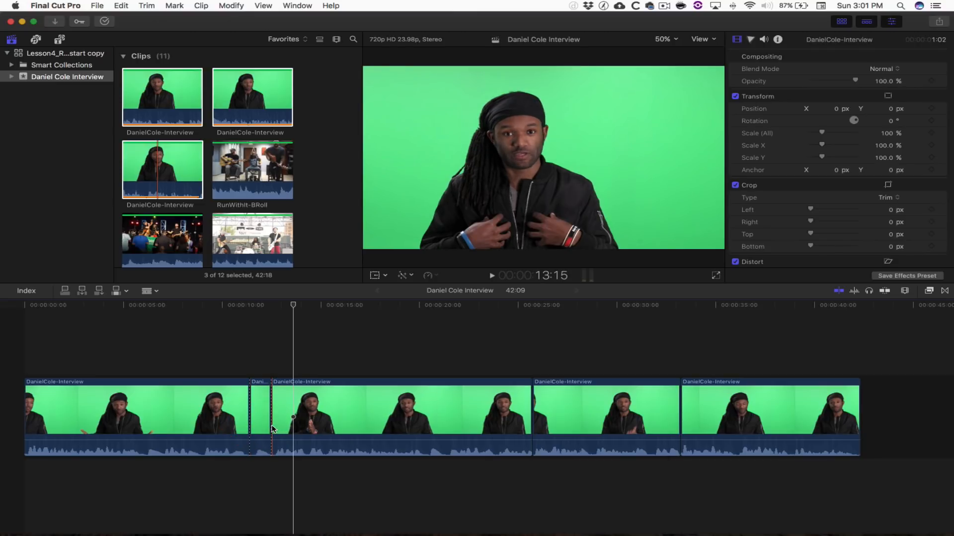
key("super+equal")
key("super+equal")
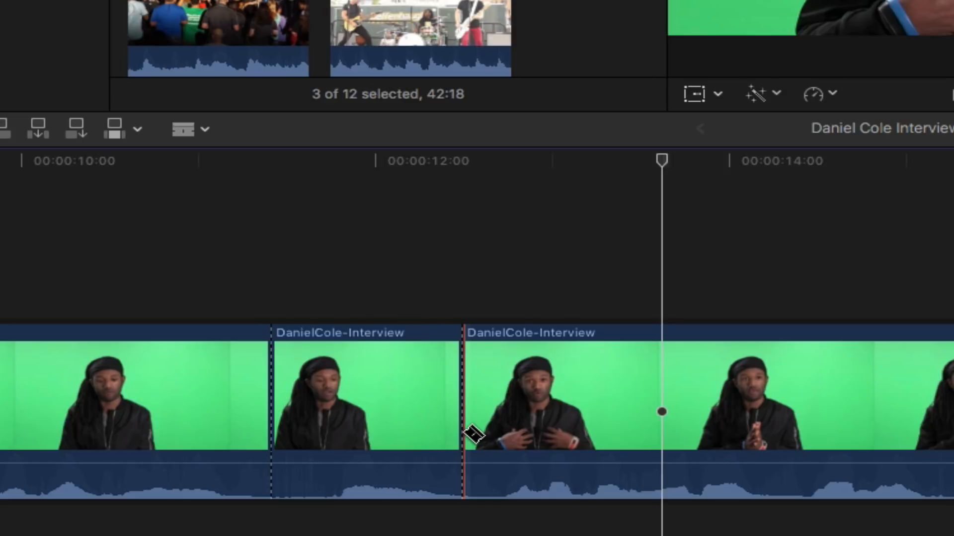
- Redo the misplaced cut and remove the extra through edit between the second and third clips
key("super+z")
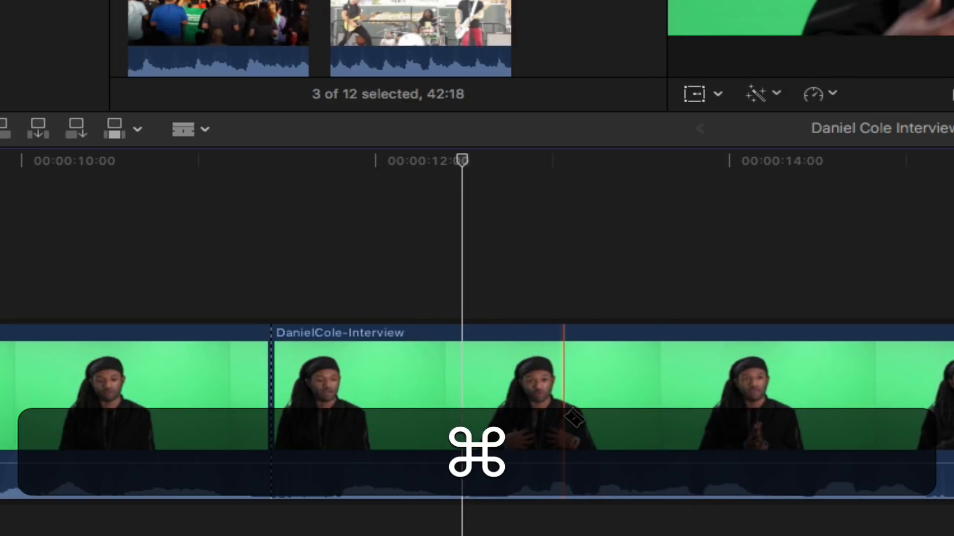
left_click(553, 417)
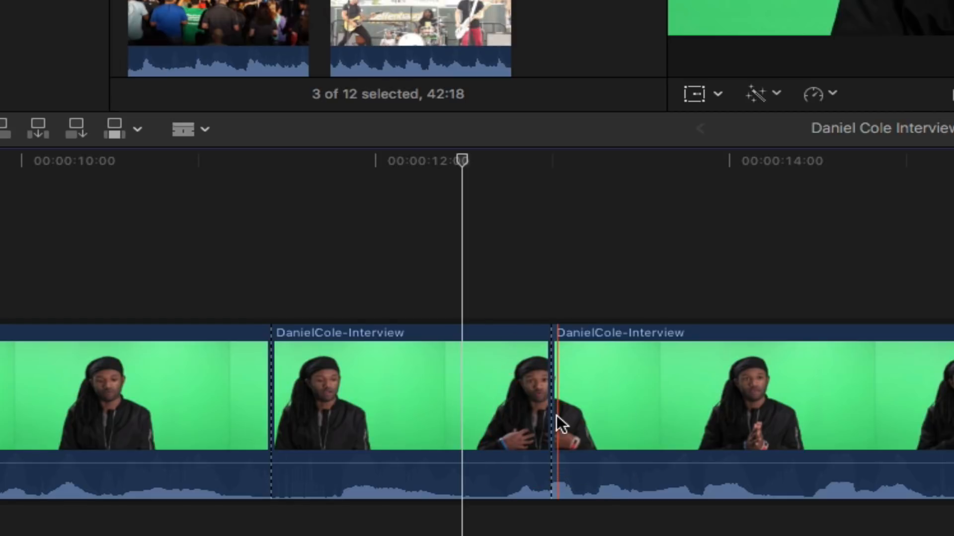
key("b")
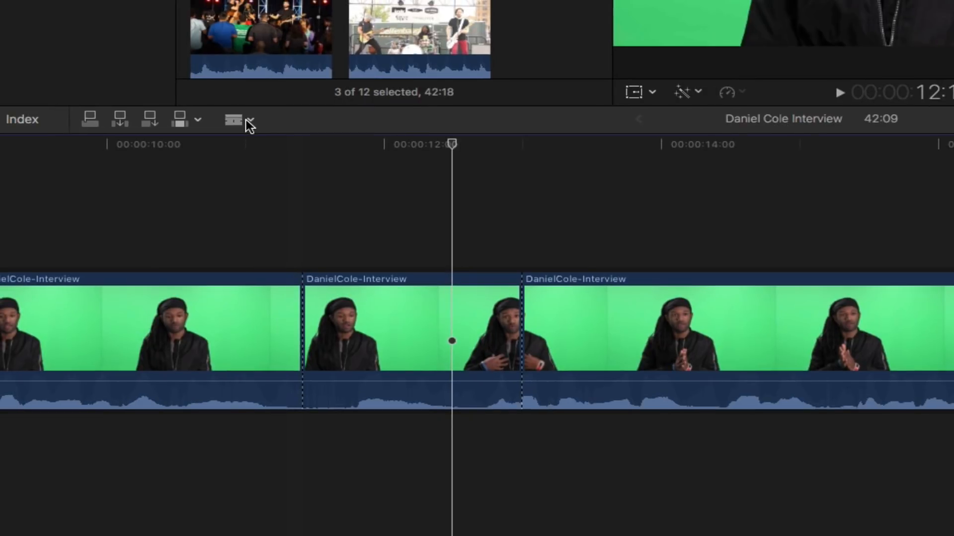
left_click(250, 126)
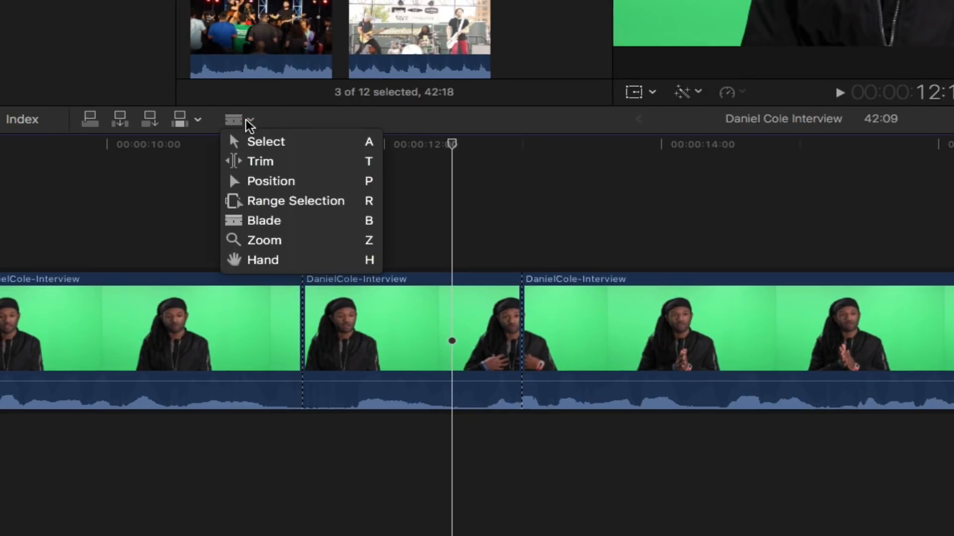
left_click(271, 143)
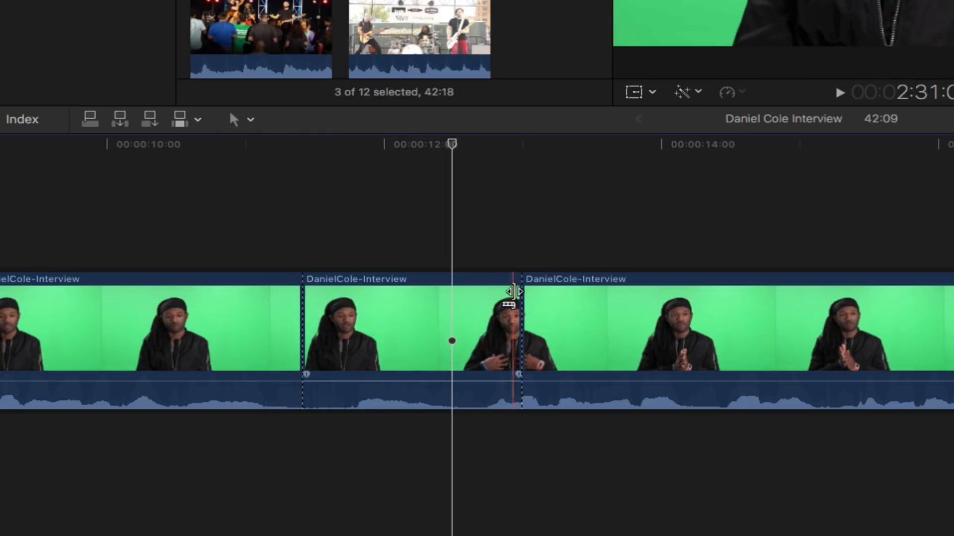
left_click(518, 296)
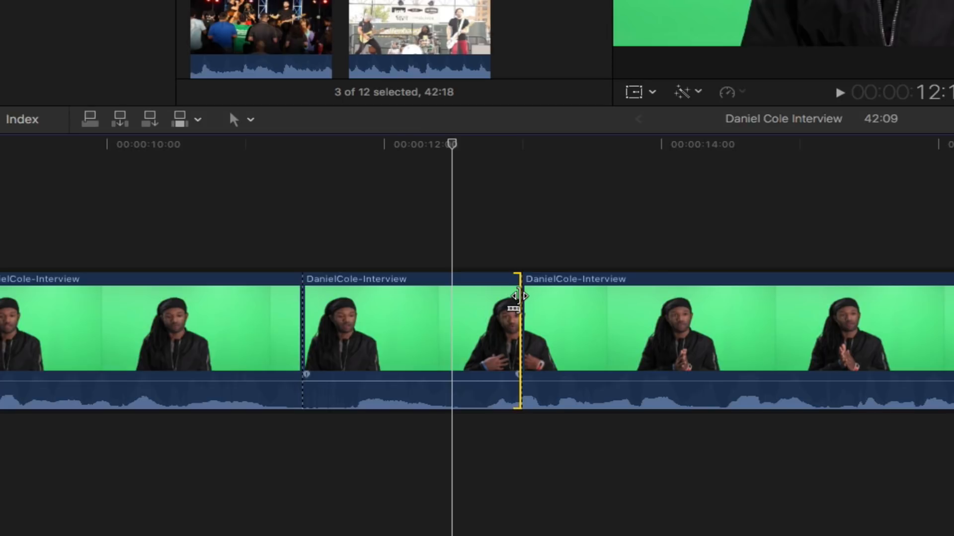
key("BackSpace")
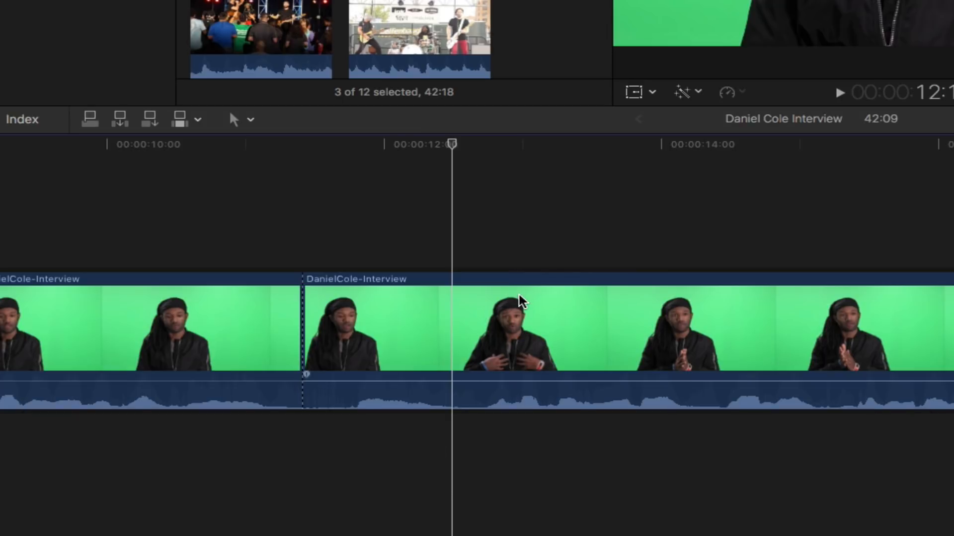
- Cut near twelve seconds and delete the short middle section, leaving the project at 41:04
key("b")
left_click(471, 343)
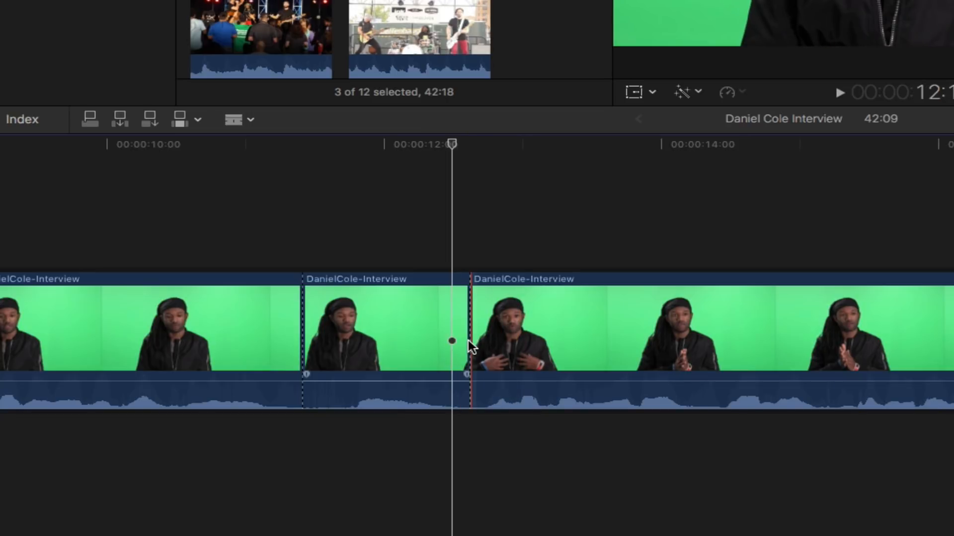
key("a")
left_click(398, 319)
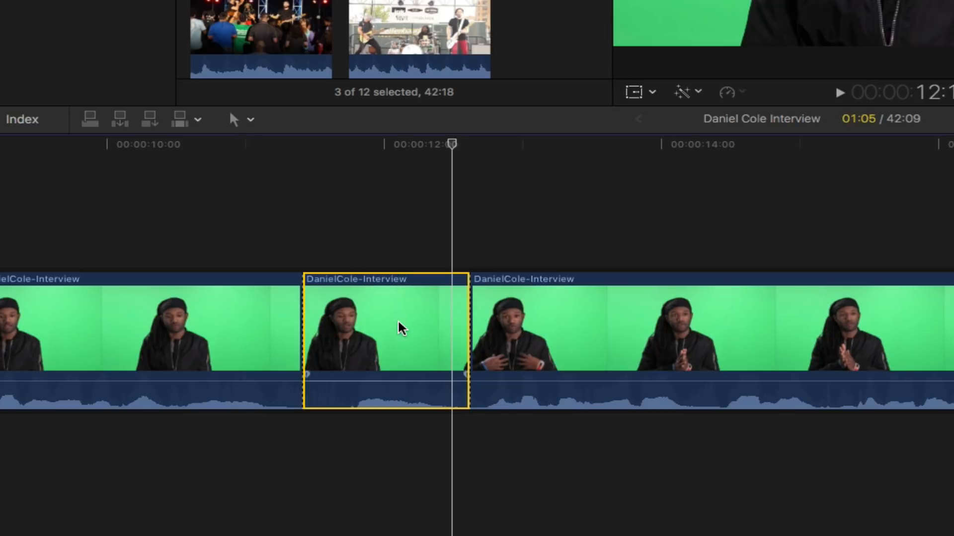
key("BackSpace")
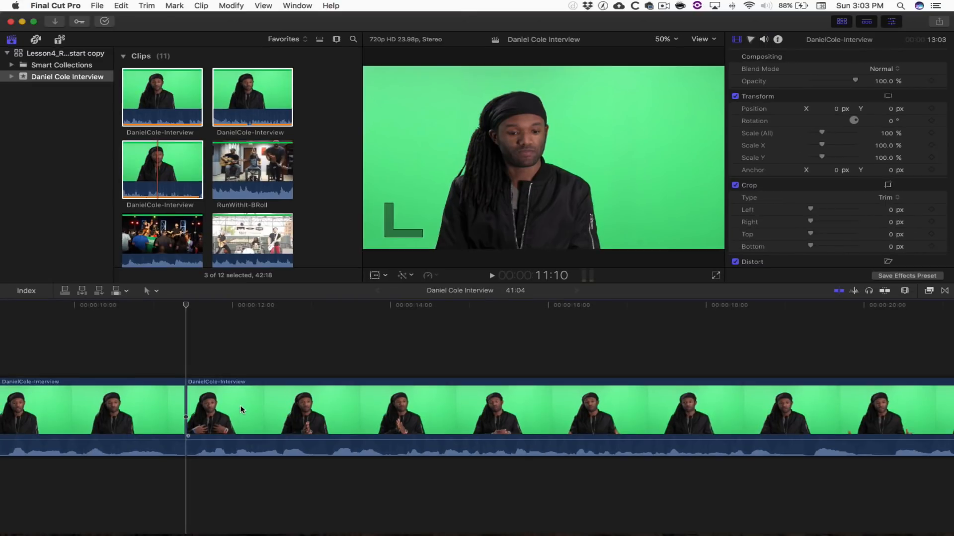
key("super+z")
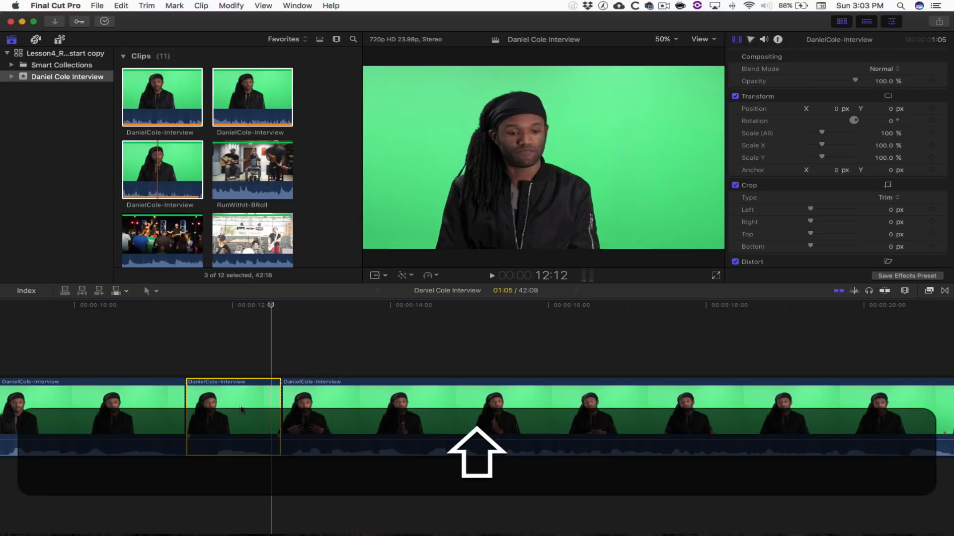
key("shift+BackSpace")
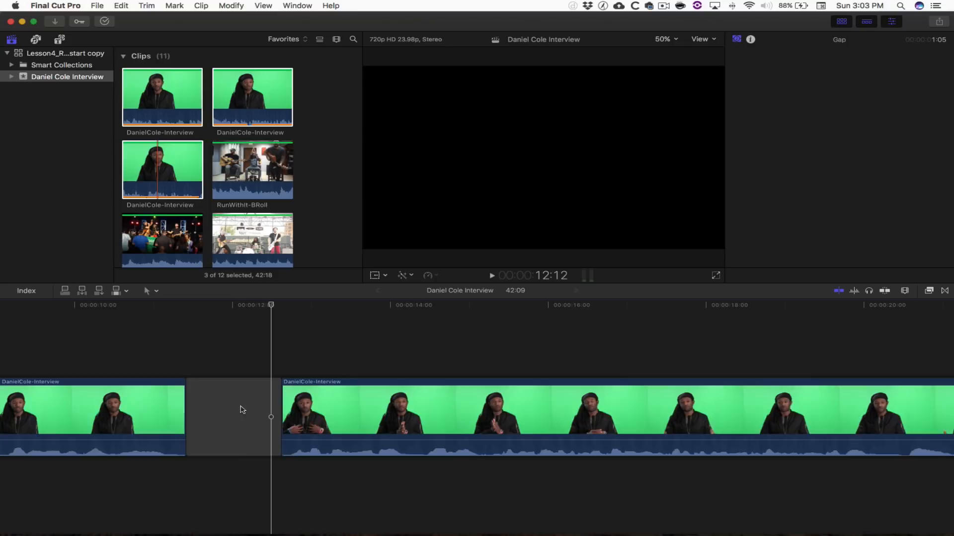
key("super+z")
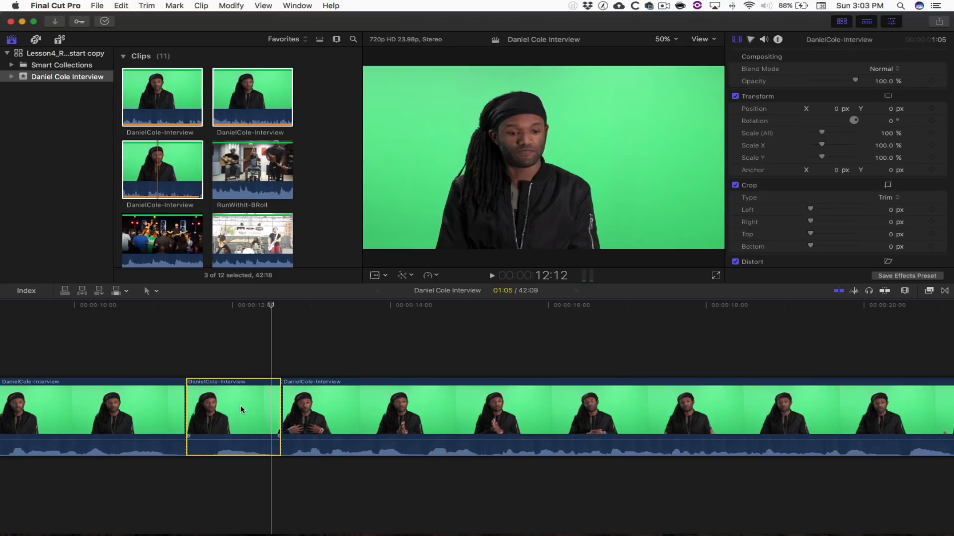
key("BackSpace")
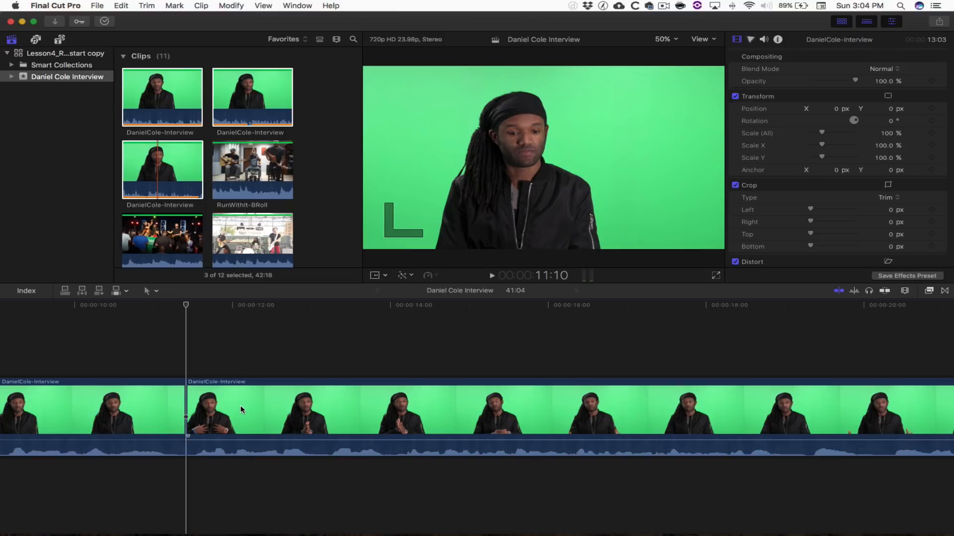
key("shift+slash")
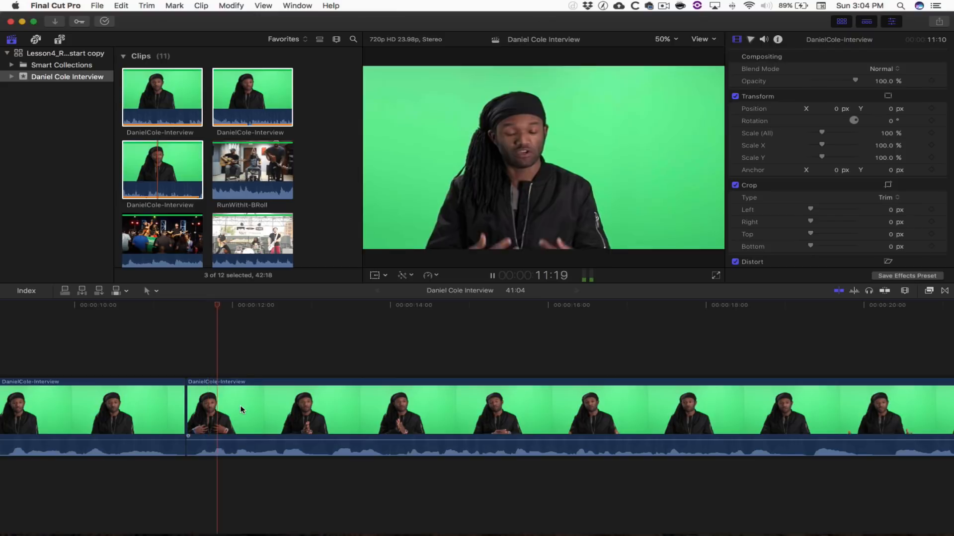
key("l")
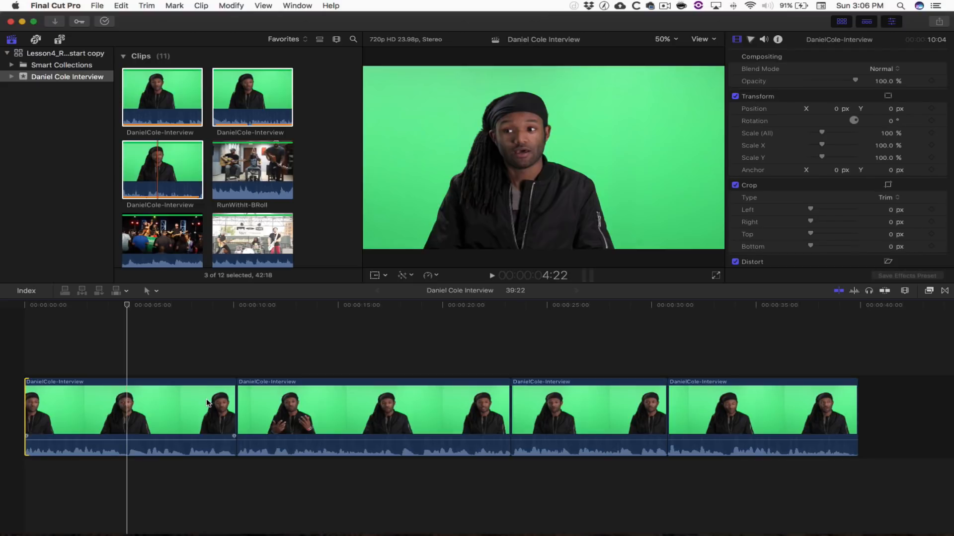
- Find a pause in the first interview clip, mark it with in and out points, and delete it
left_click(144, 392)
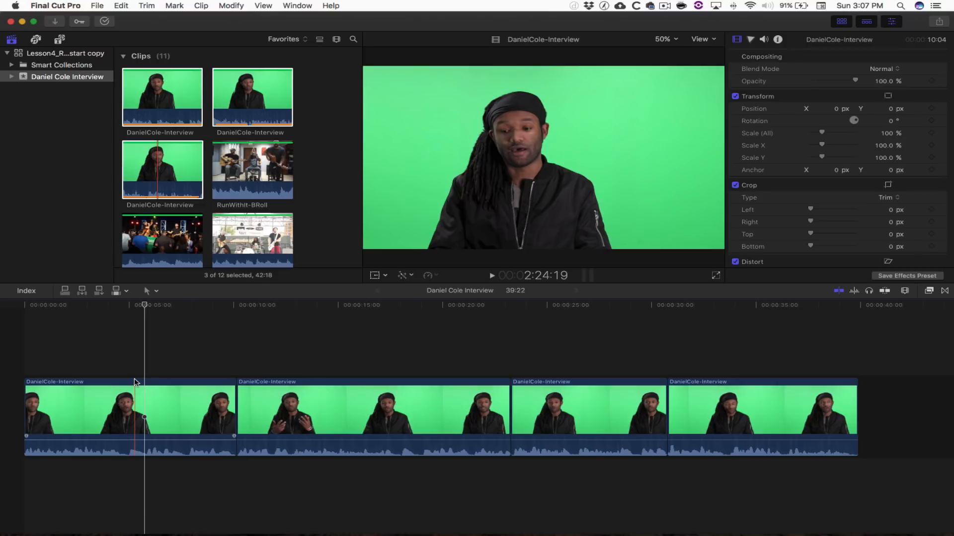
key("j")
key("space")
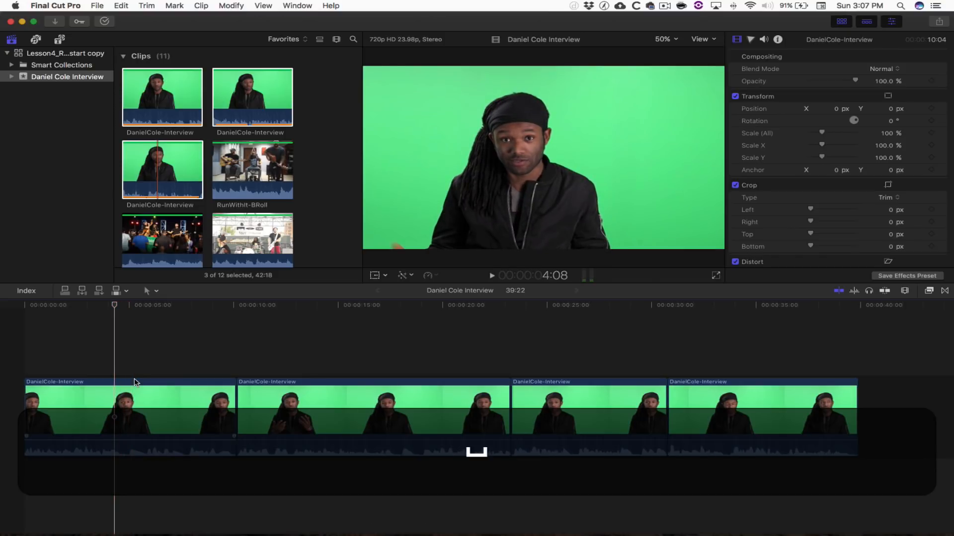
key("l")
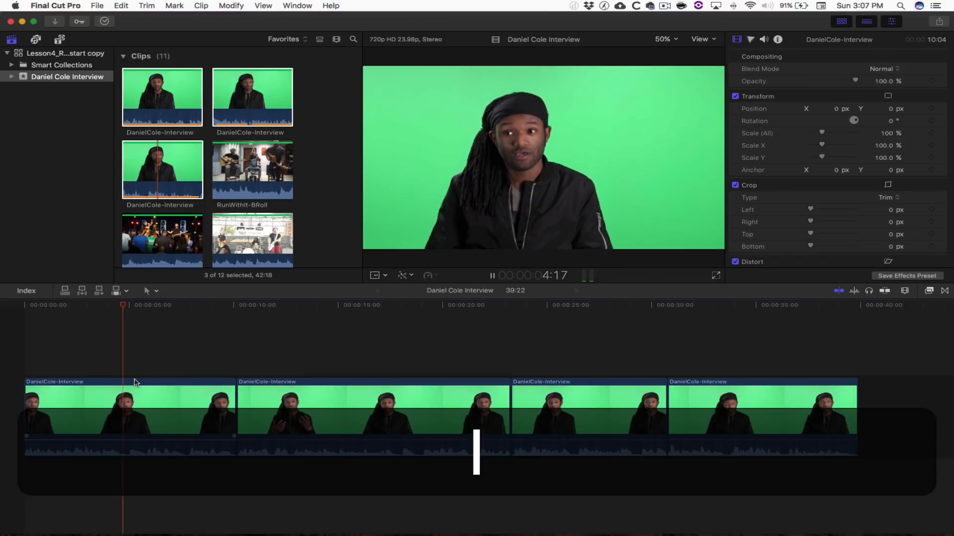
key("k")
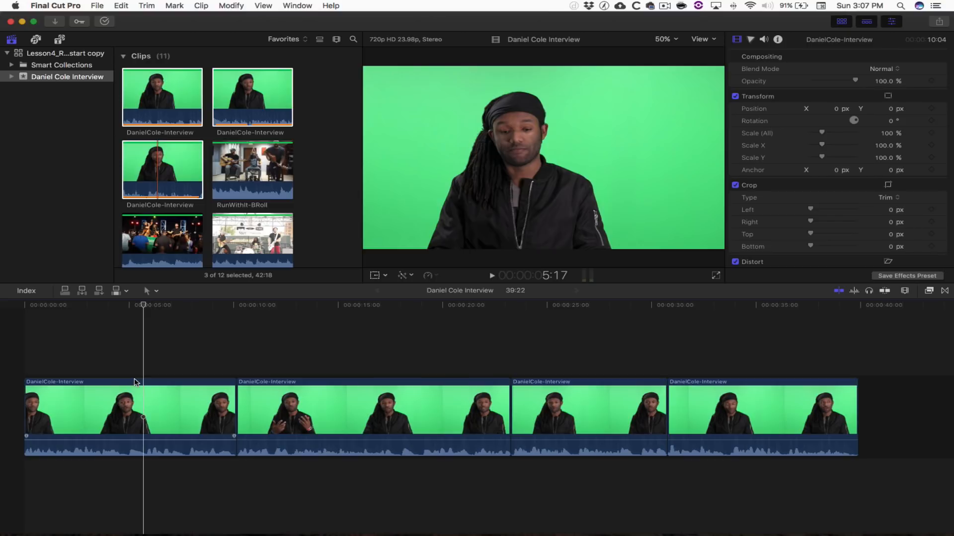
key("j")
key("space")
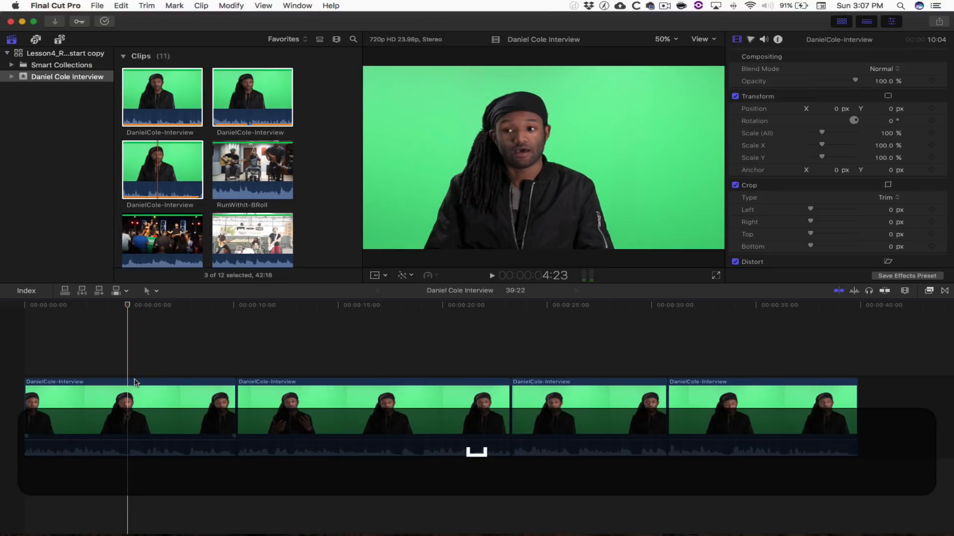
key("k")
key("i")
key("space")
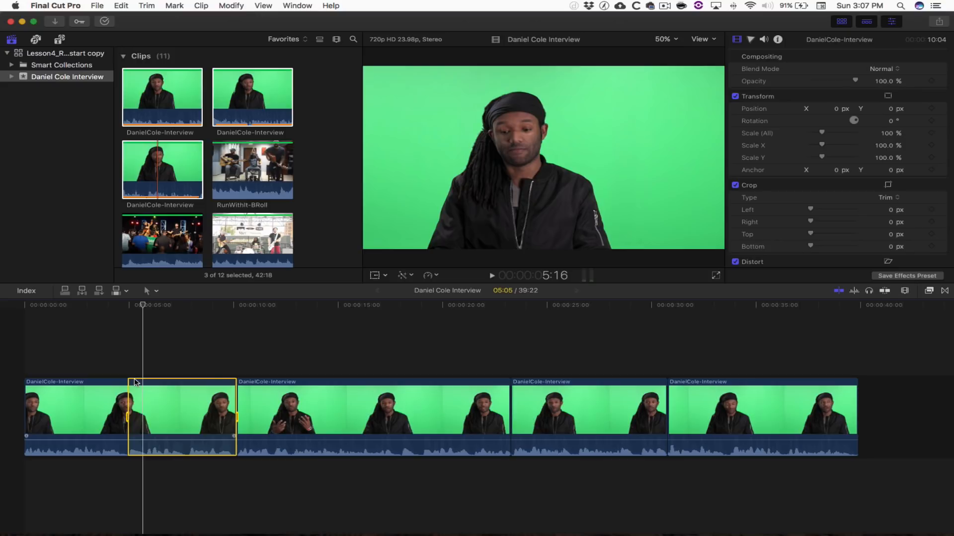
key("space")
key("space")
key("space")
key("space")
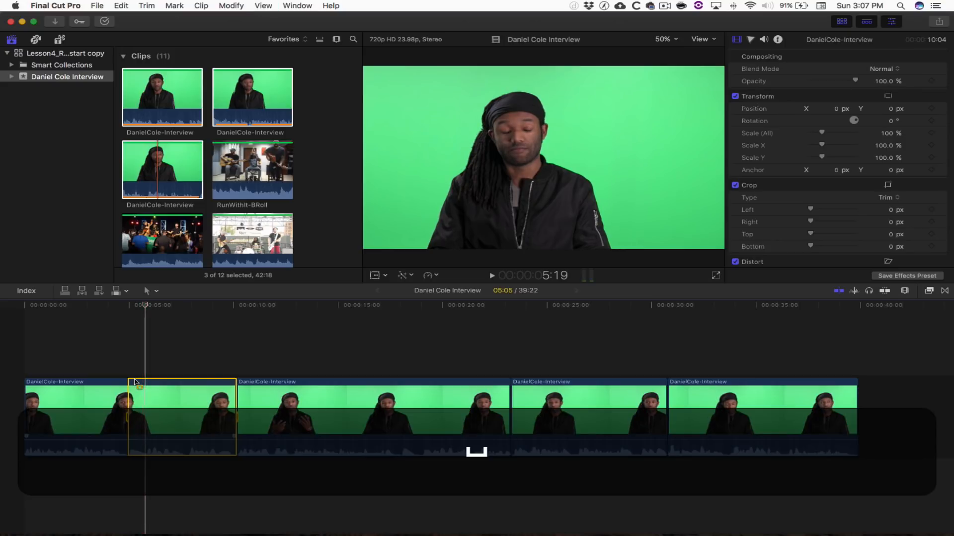
key("o")
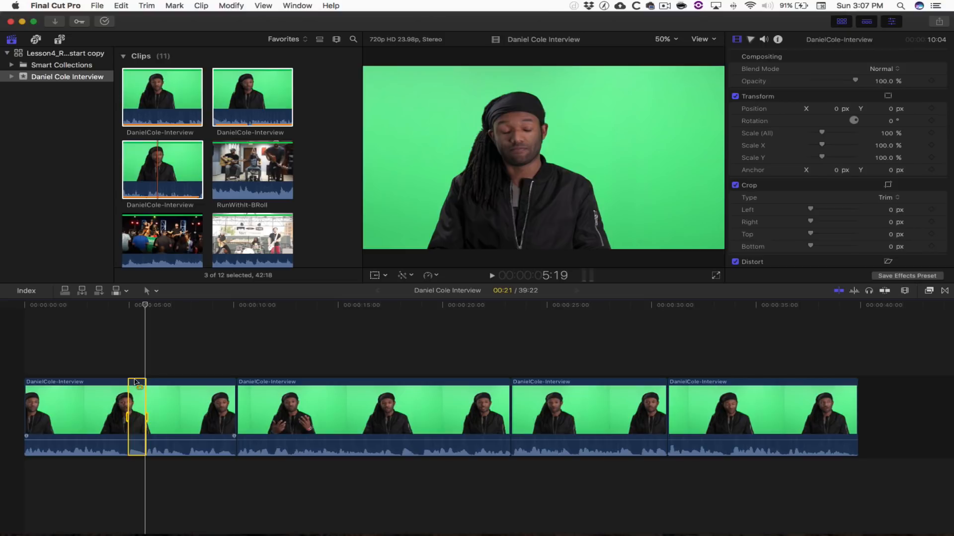
key("BackSpace")
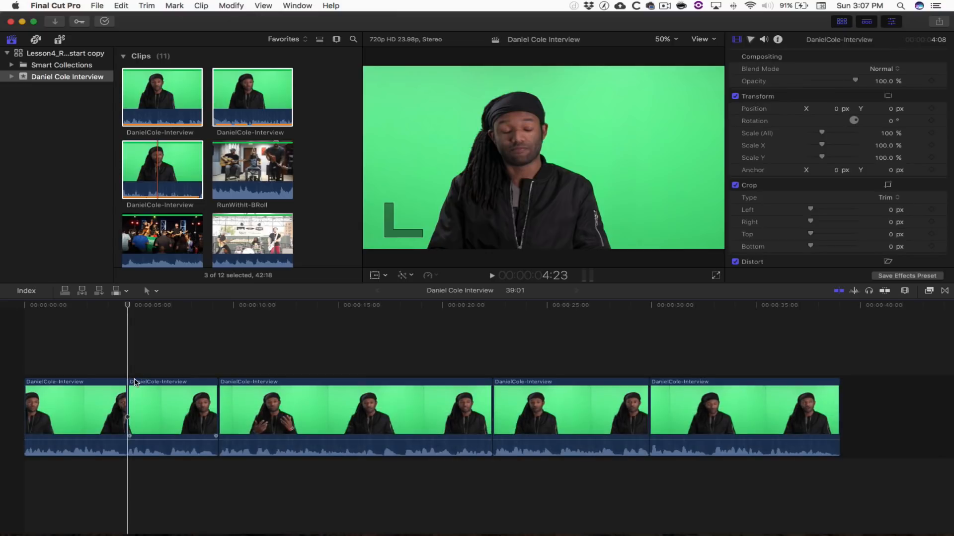
- Review the new cut, then mark and delete another unwanted pause
key("shift")
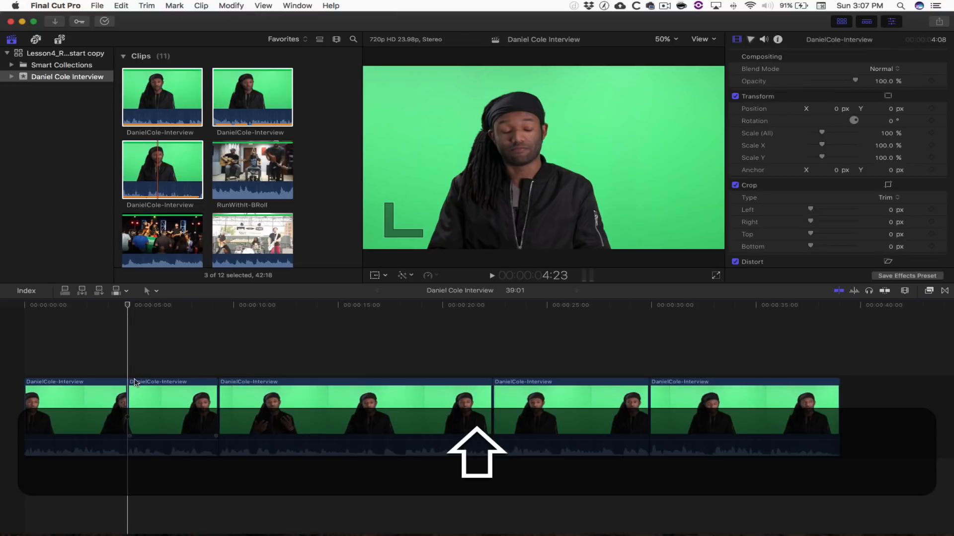
key("shift+slash")
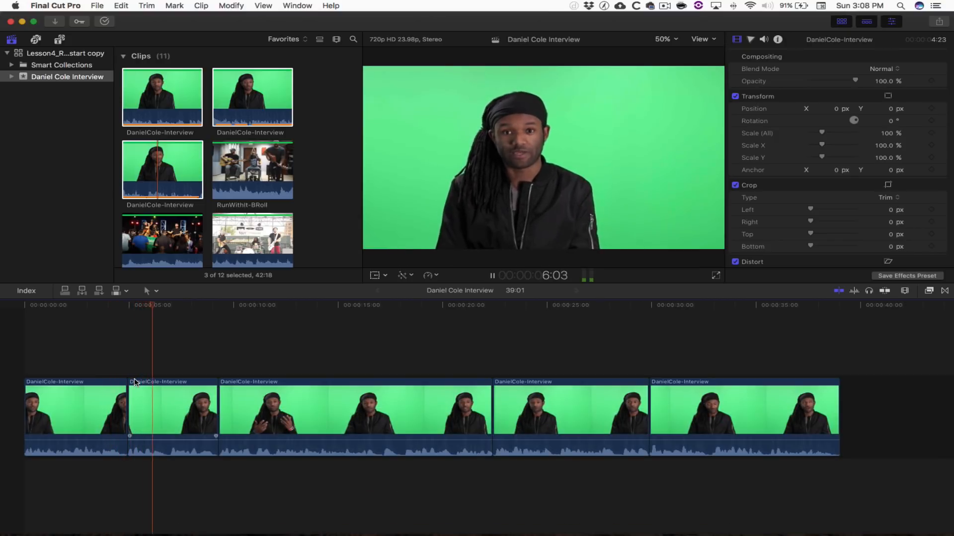
key("l")
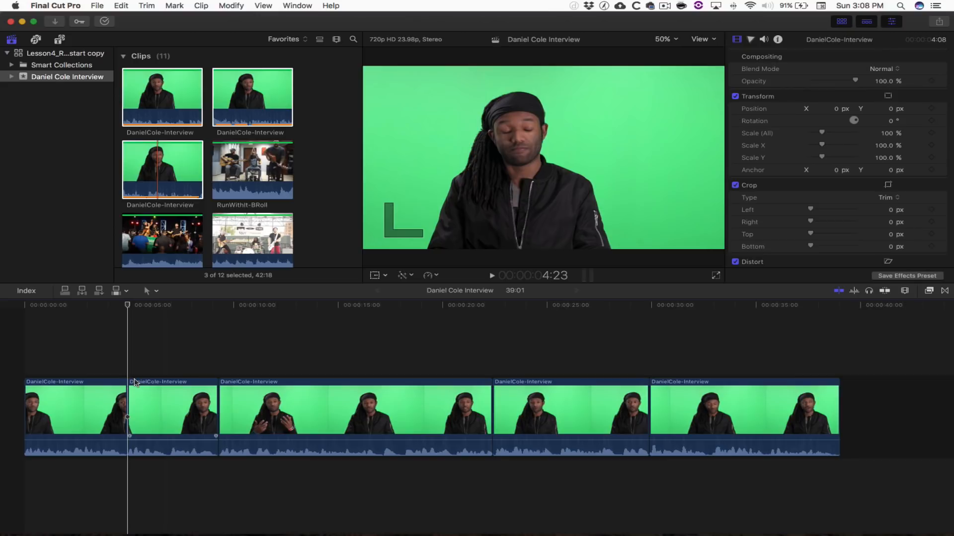
key("i")
key("o")
key("Delete")
key("space")
key("super+equal")
- Shorten the last clip's end by a frame, bringing the project to 37:06
key("shift+z")
left_click(799, 418)
key("comma")
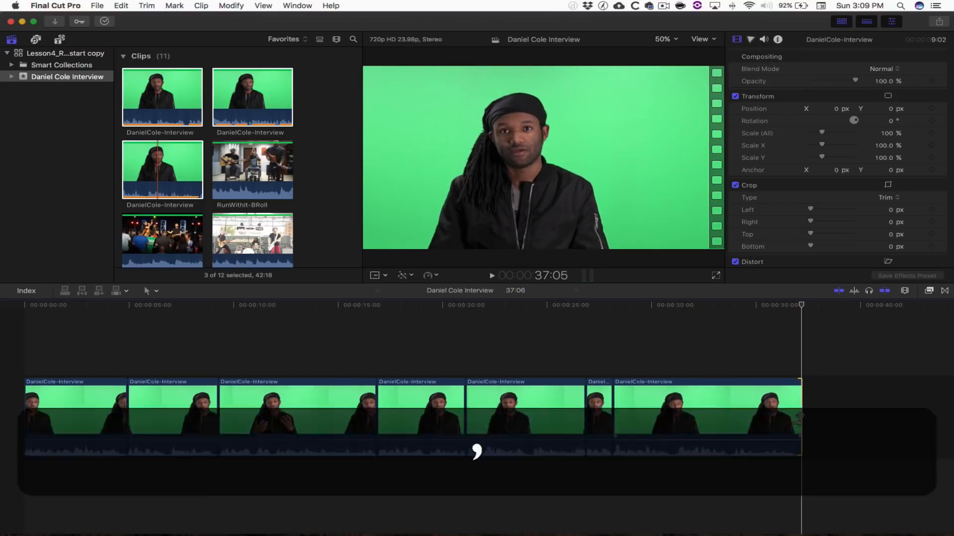
- Play the section around the 21-second cut, zoom in, and step between its edit points
left_click_drag(454, 304, 446, 304)
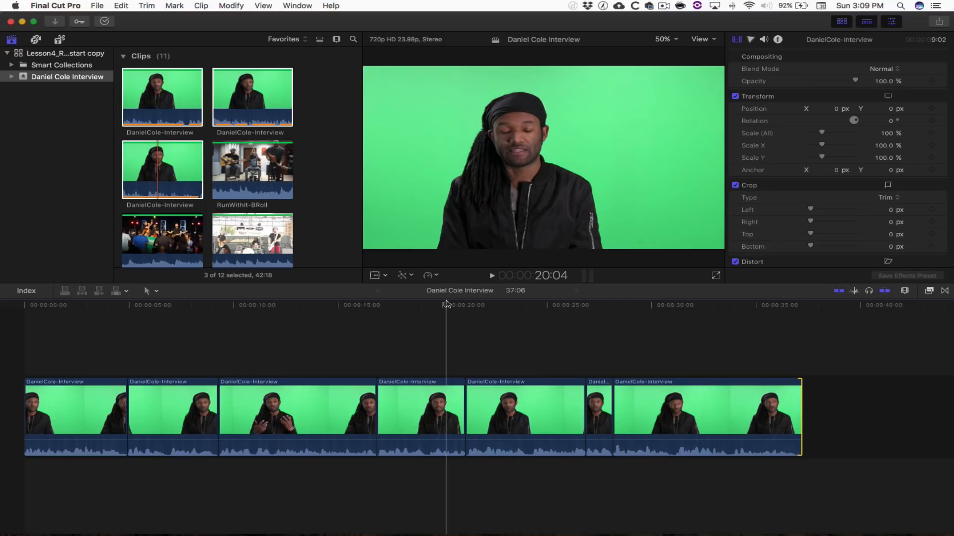
left_click(432, 306)
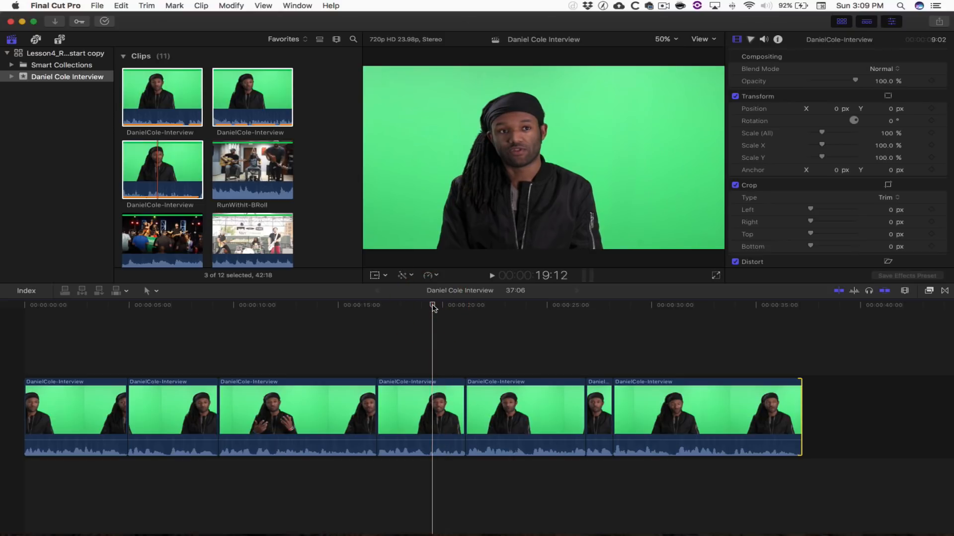
key("space")
key("l")
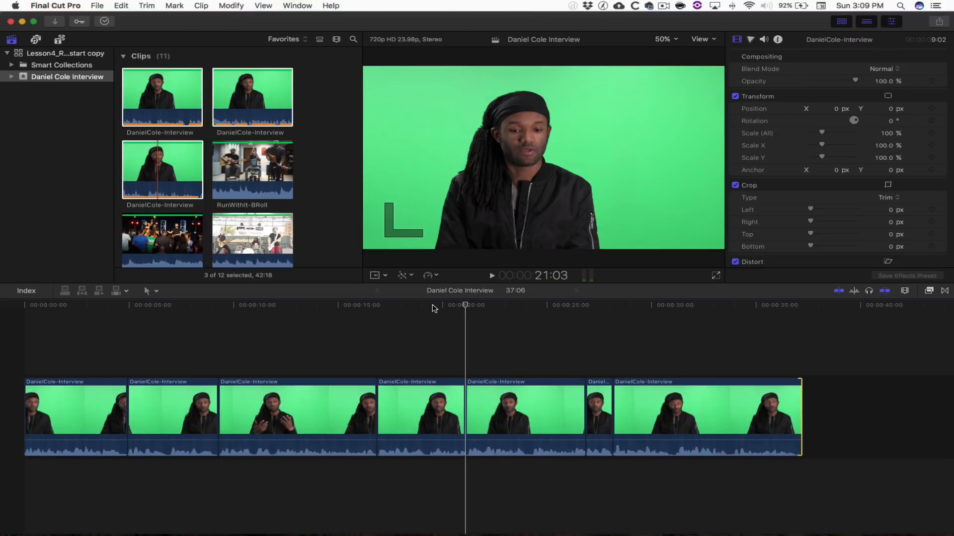
key("super+equal")
key("super+equal")
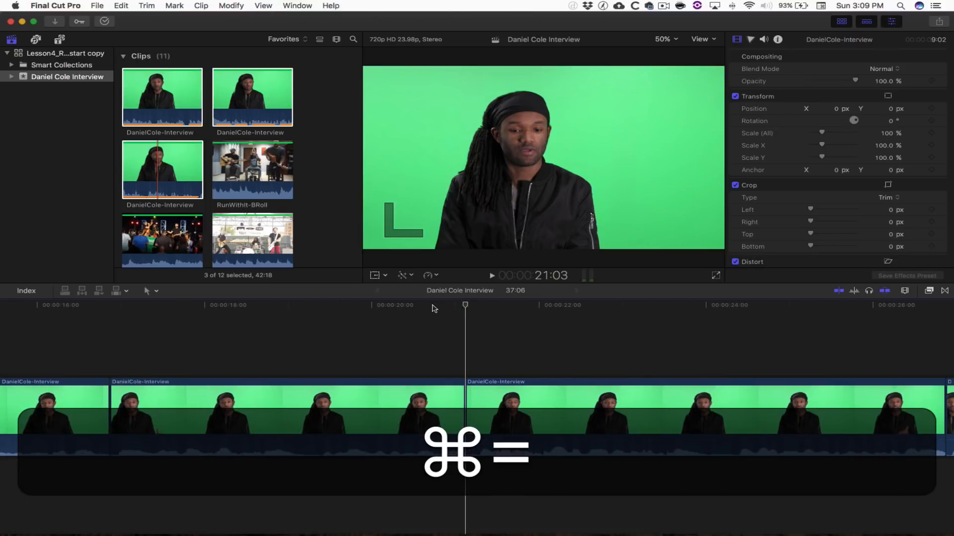
key("Down")
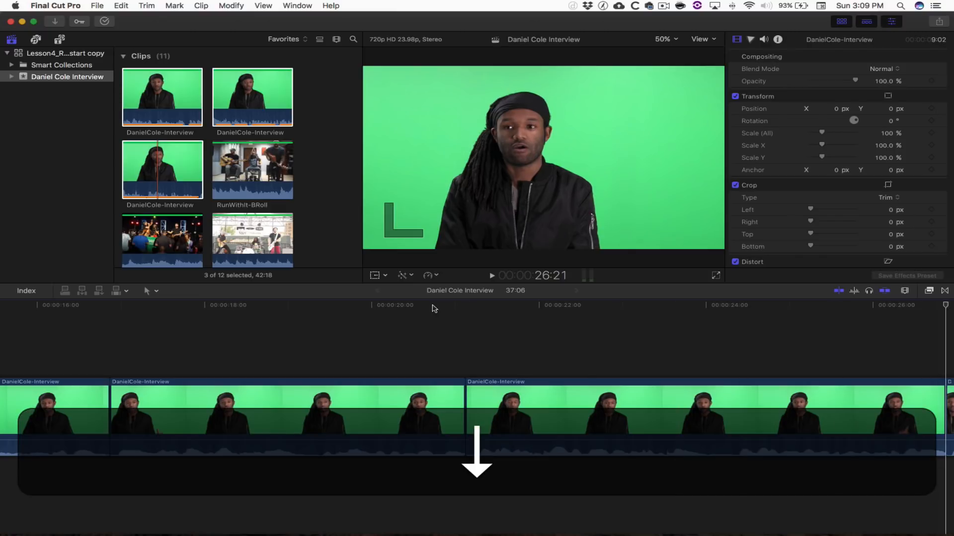
key("Up")
key("Up")
key("Down")
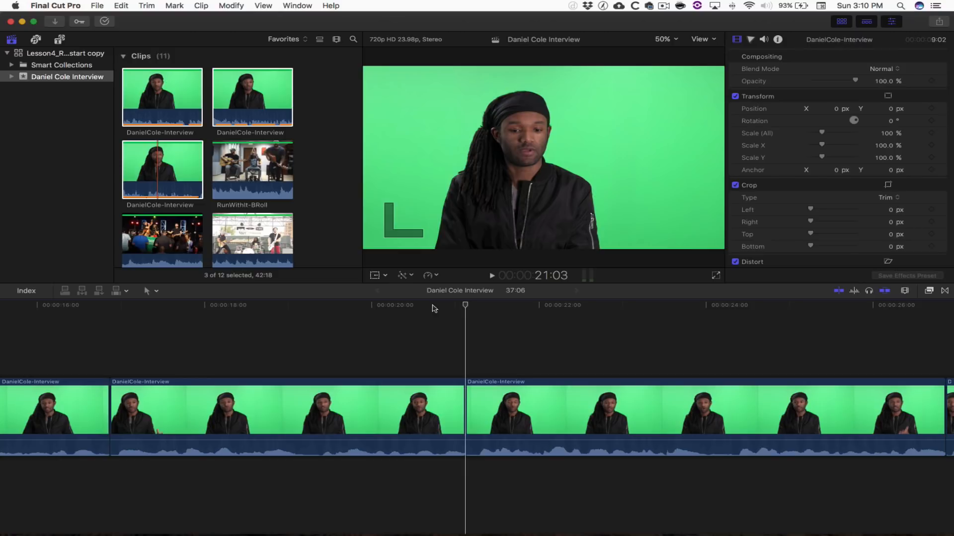
- Insert a gap clip at the playhead near 21 seconds and shorten it, making the project 38:08
left_click(122, 5)
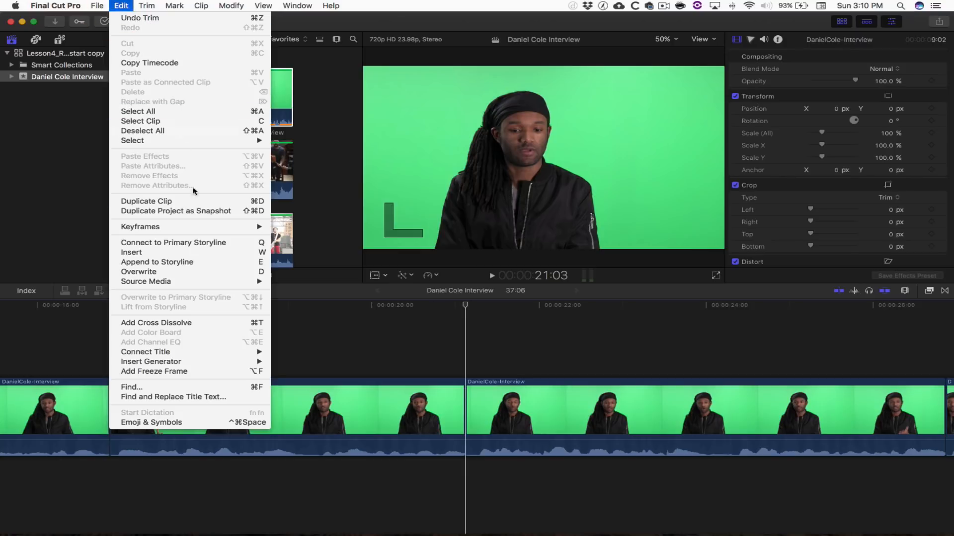
mouse_move(231, 359)
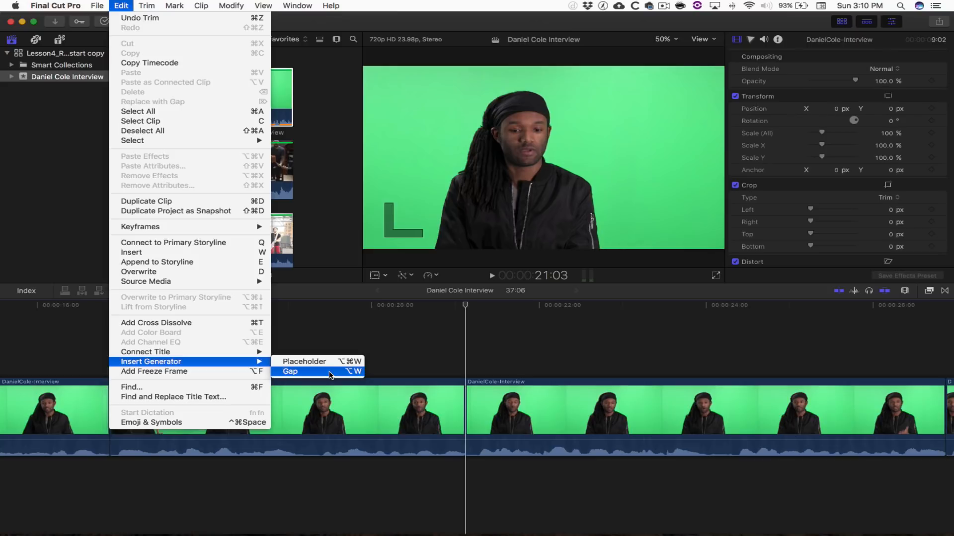
left_click(467, 314)
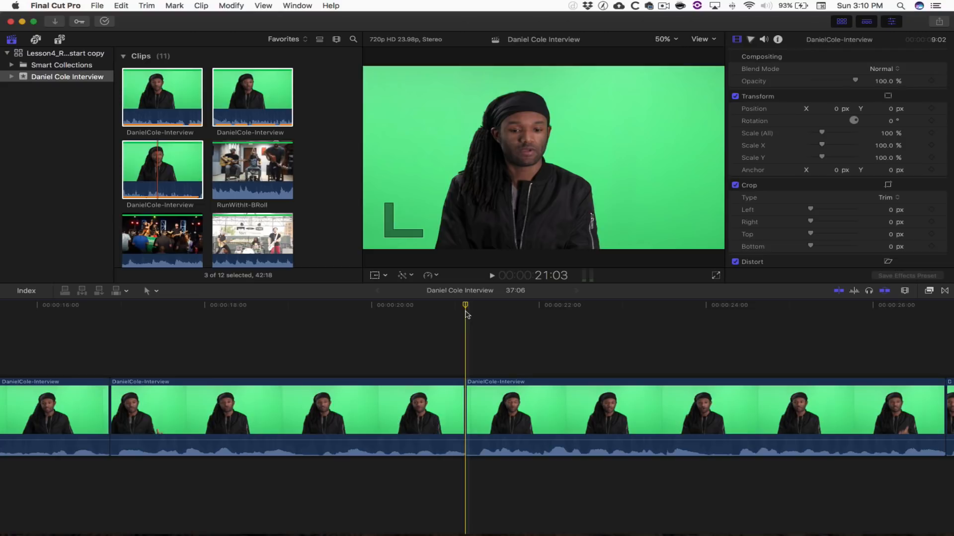
key("alt+w")
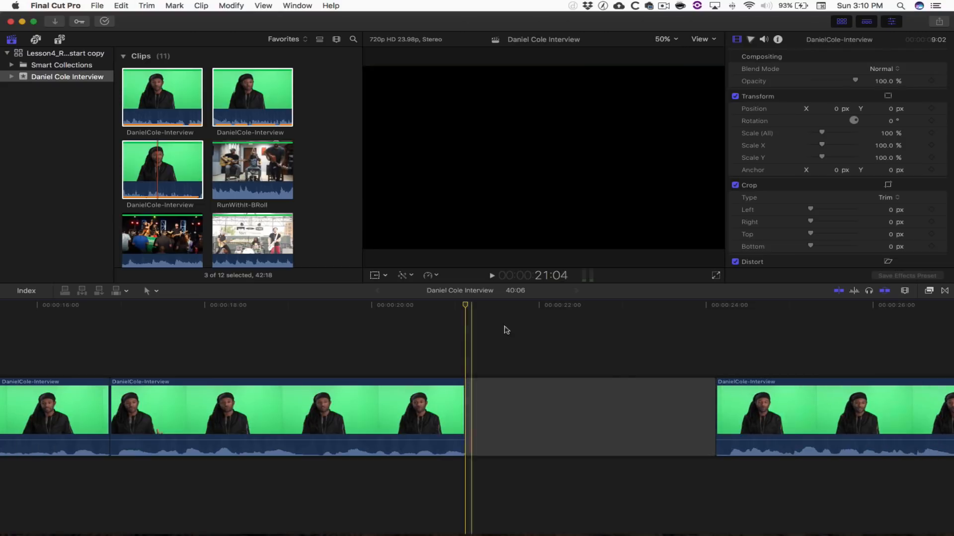
left_click_drag(714, 394, 550, 394)
left_click(191, 366)
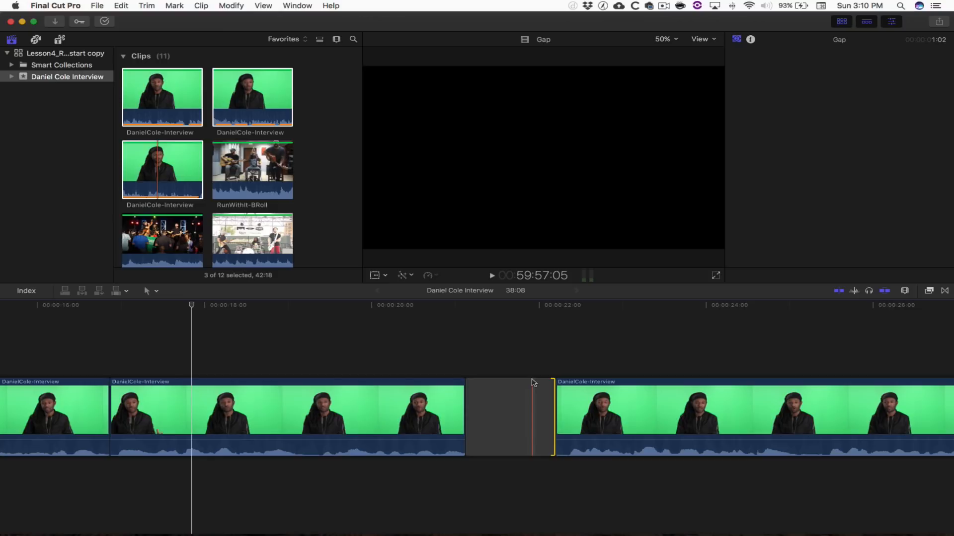
- Play around the gap to review it, then return the playhead to about 10 seconds
left_click(531, 353)
key("shift+slash")
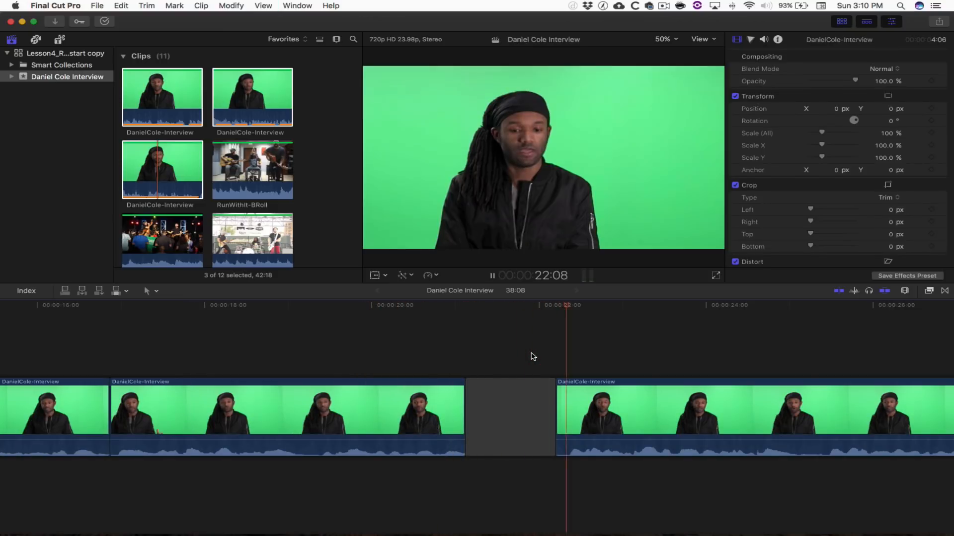
left_click(518, 319)
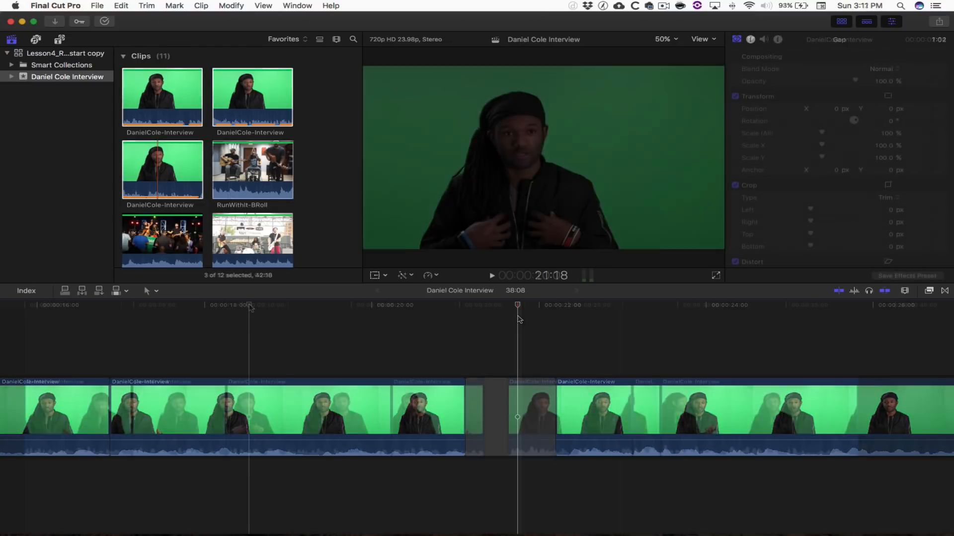
left_click(249, 305)
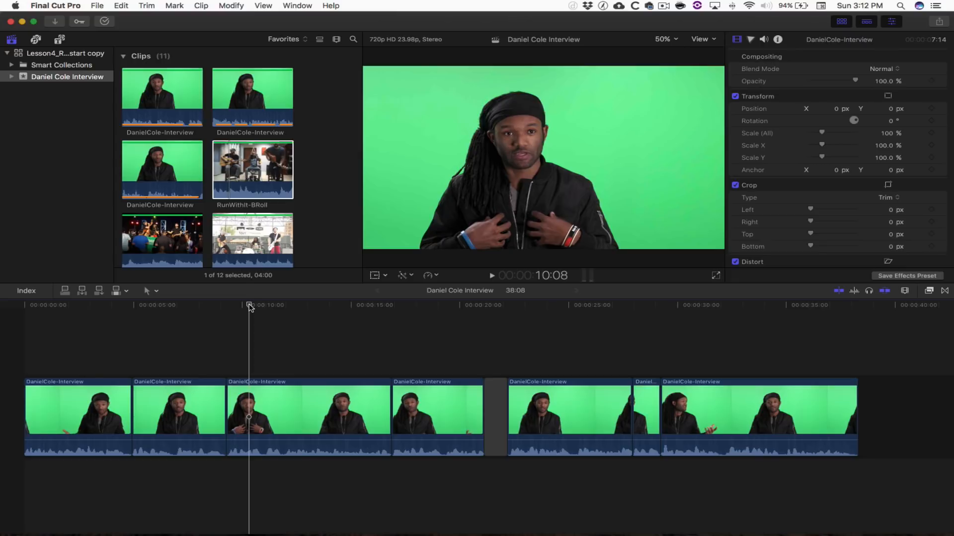
- Connect the acoustic RunWithIt-BRoll clip above the interview at the playhead
key("space")
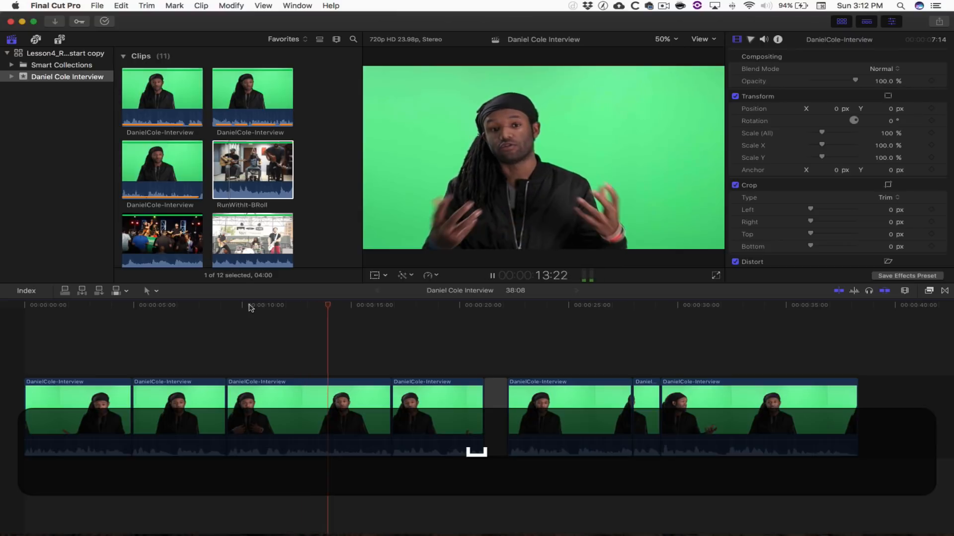
key("space")
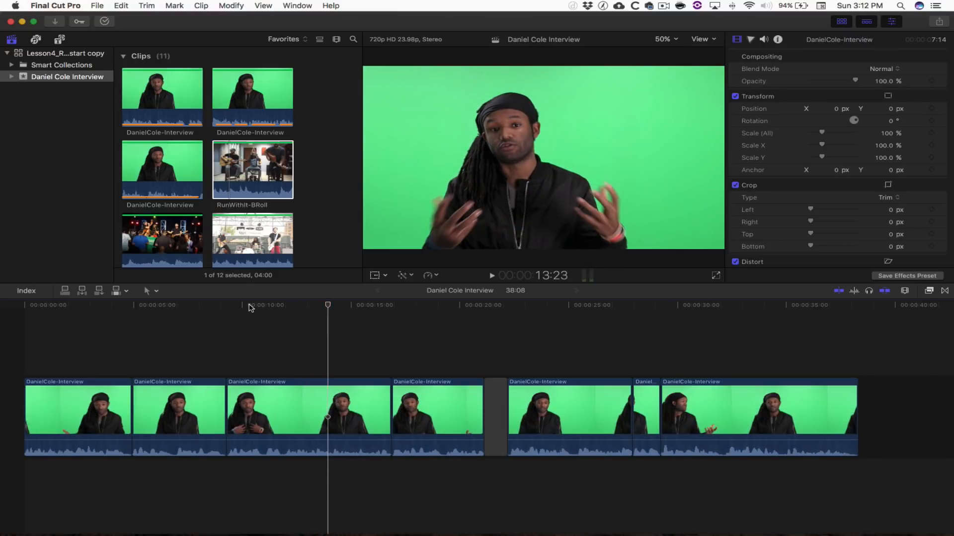
left_click(227, 160)
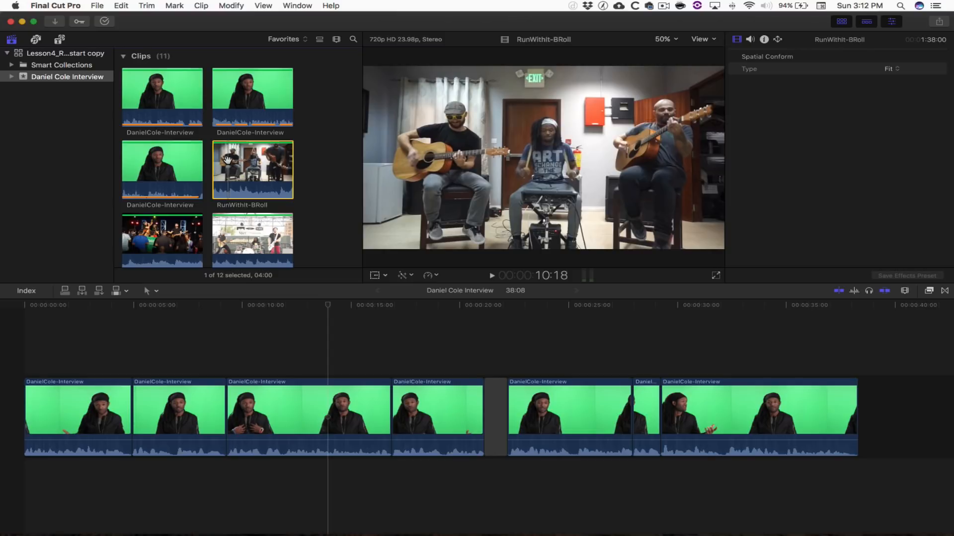
key("q")
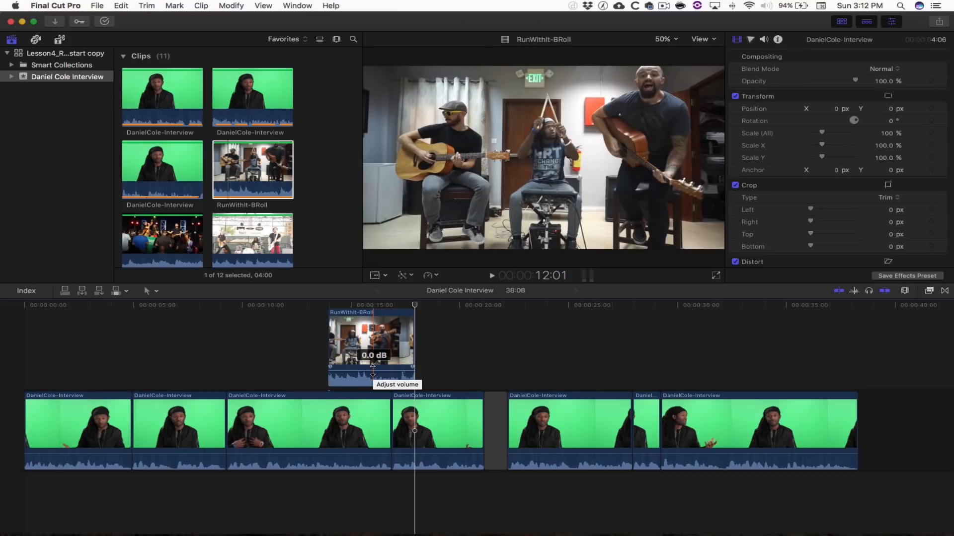
- Lower the B-roll clip's volume to about -20 dB and play back to check the mix
left_click_drag(373, 370, 373, 377)
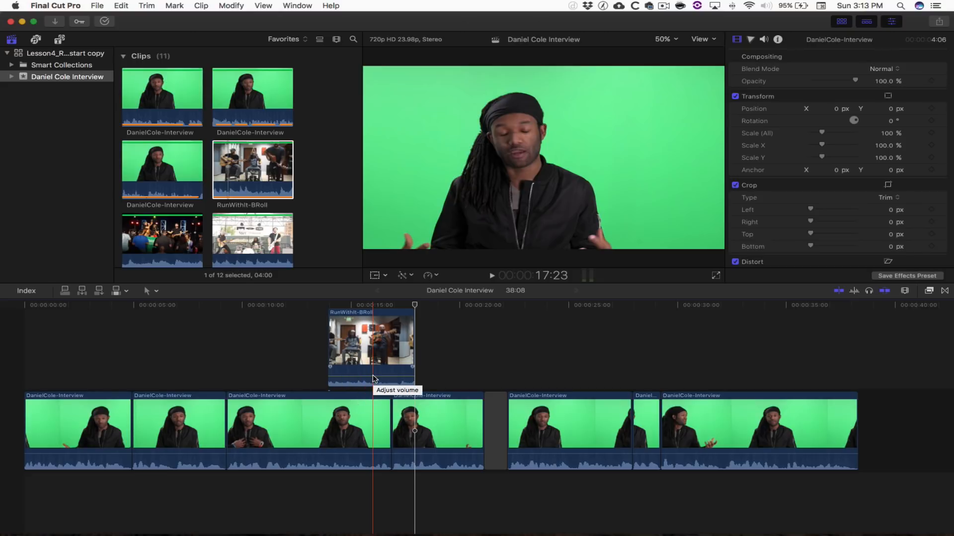
left_click_drag(373, 377, 373, 377)
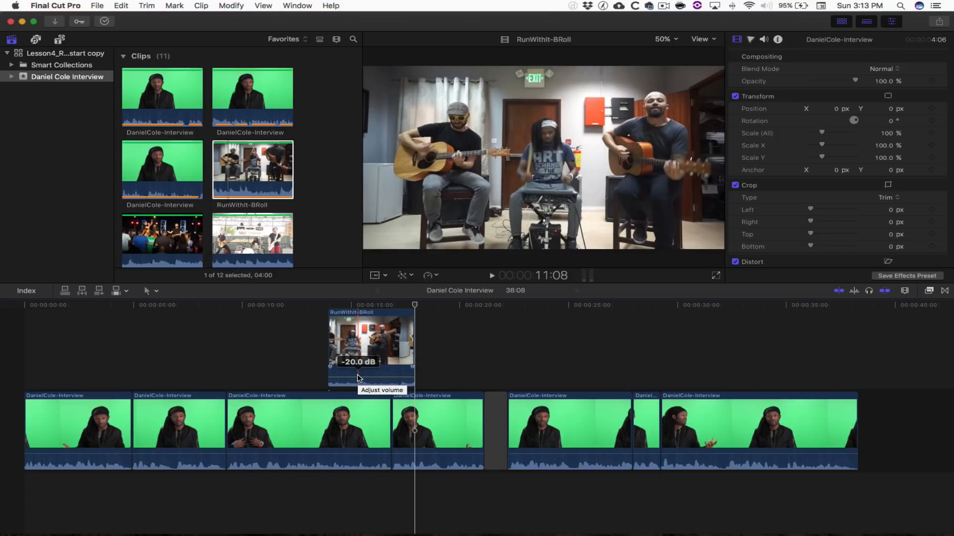
key("shift+slash")
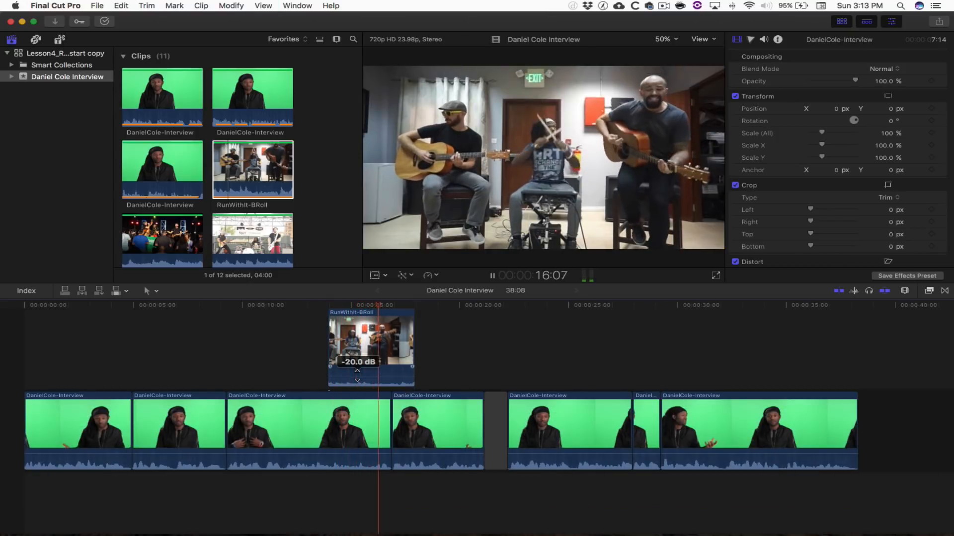
key("space")
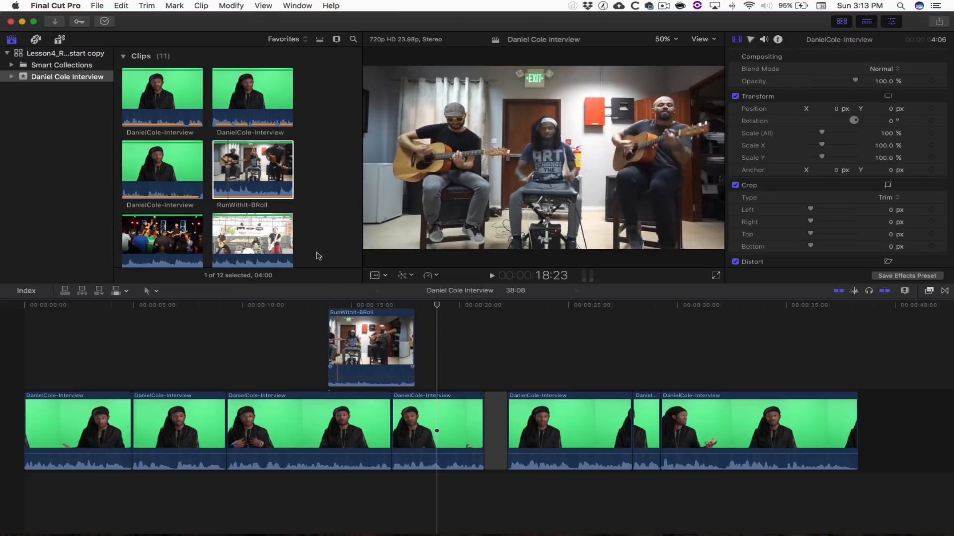
left_click(249, 166)
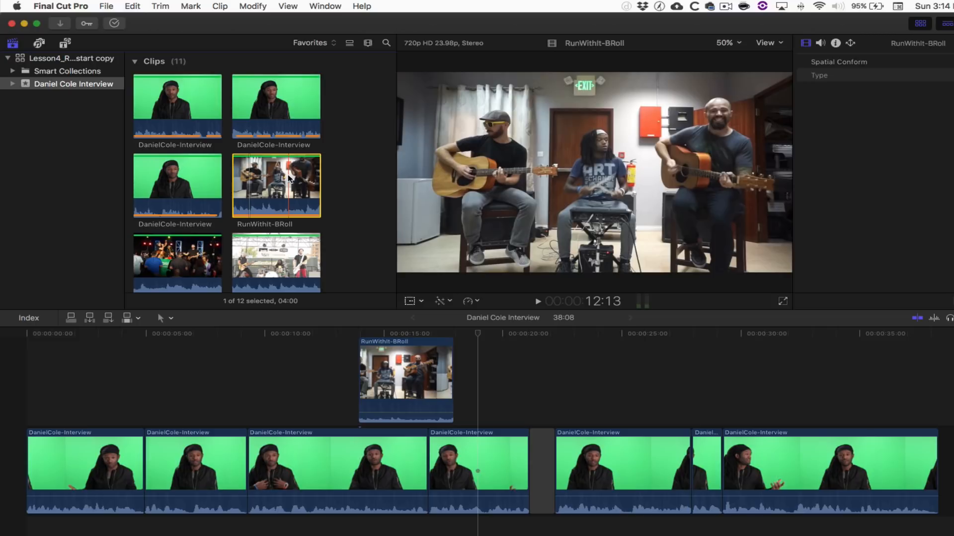
- Connect the outdoor-stage B-roll clip after the first one and trim its start later
scroll(281, 164, "down", 3)
left_click(272, 148)
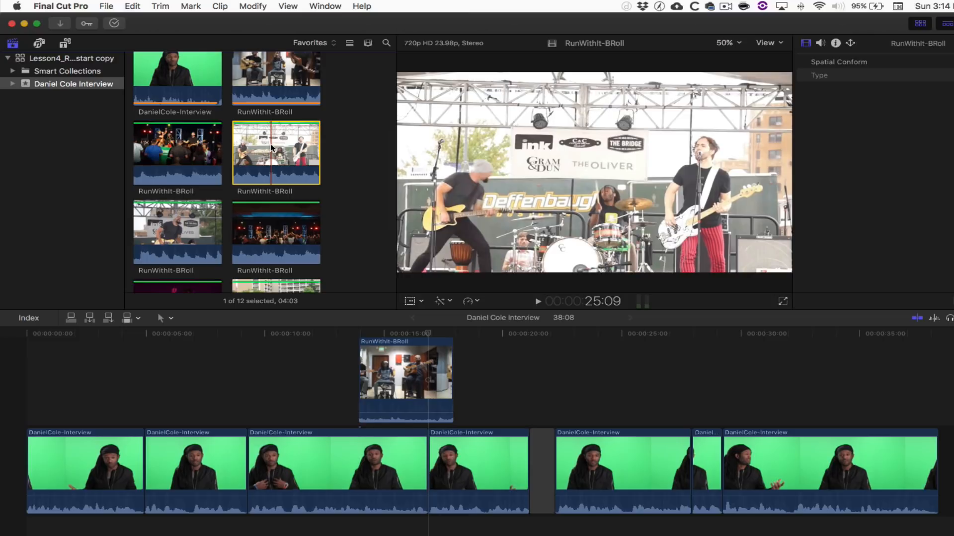
key("q")
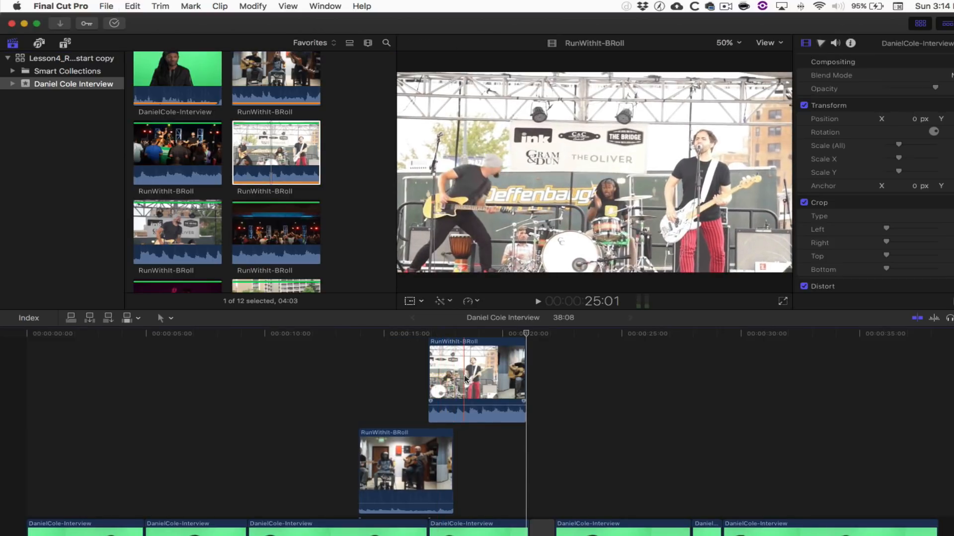
mouse_move(469, 406)
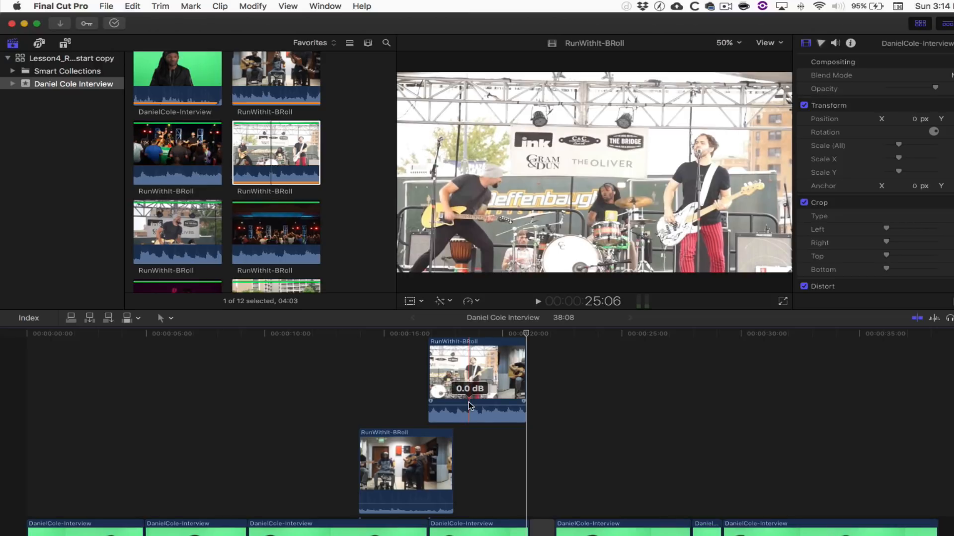
left_click_drag(466, 404, 466, 411)
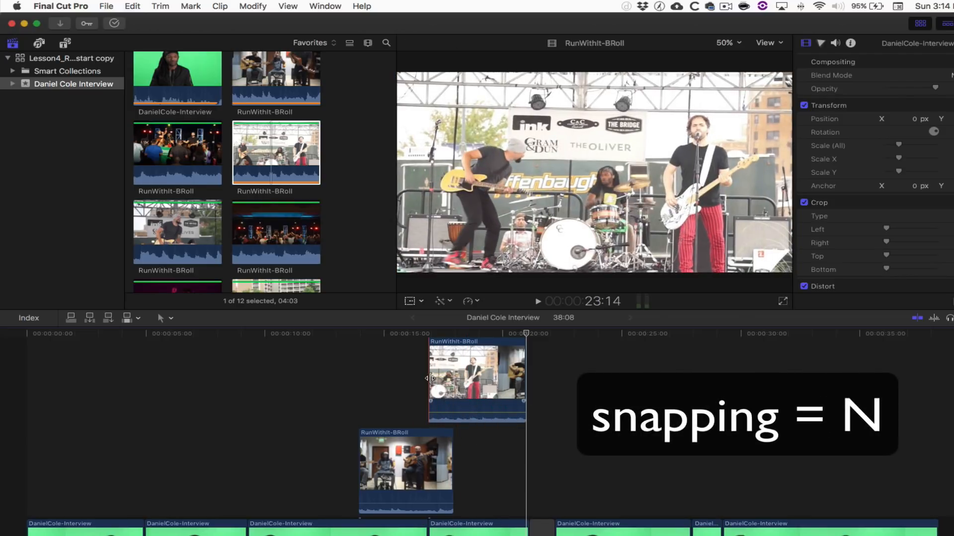
left_click_drag(430, 379, 455, 380)
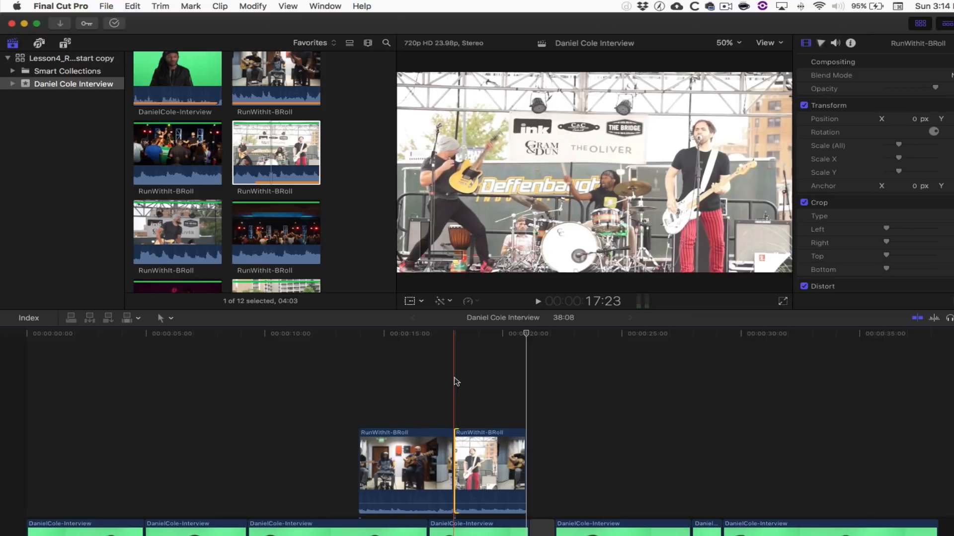
- Connect the crowd-concert B-roll clip next and lower its volume to about -23 dB
left_click(260, 225)
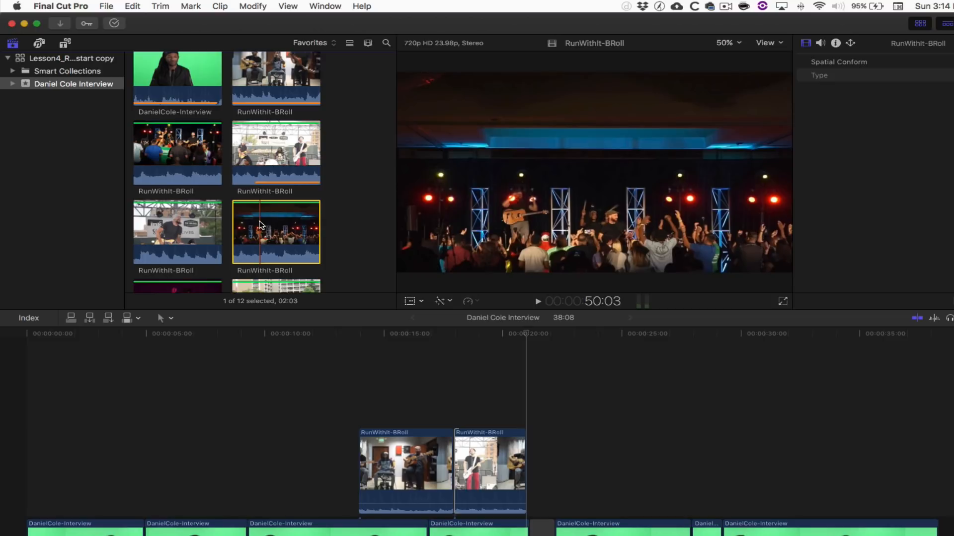
key("q")
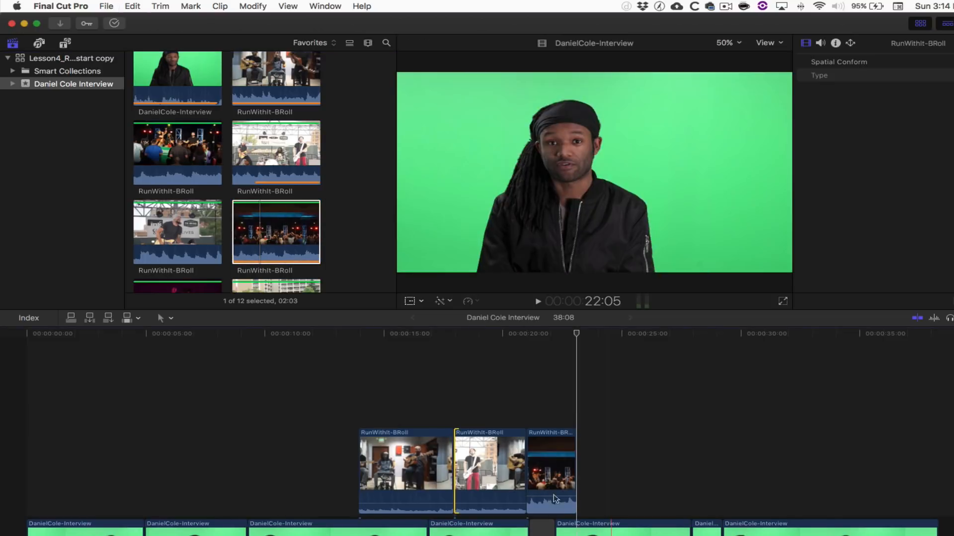
left_click(550, 497)
left_click_drag(550, 496, 550, 506)
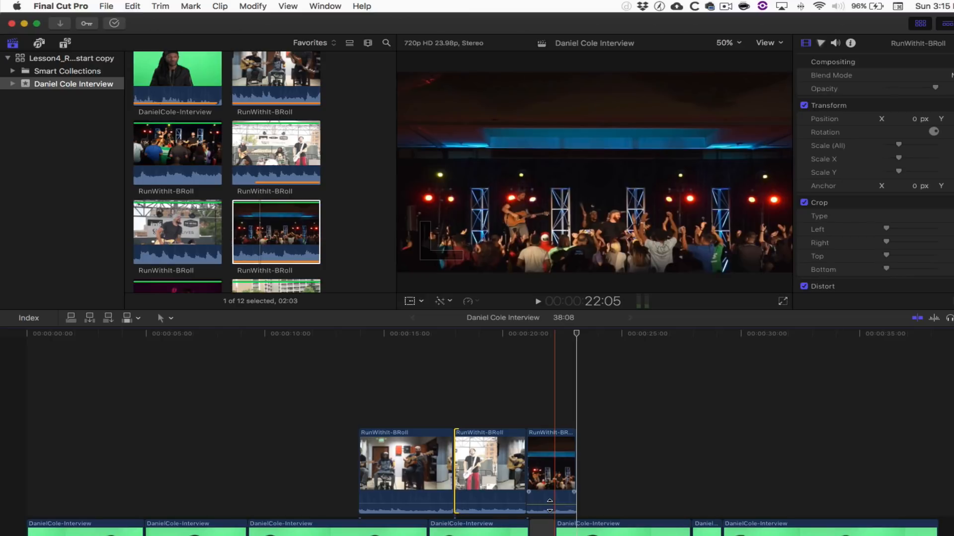
left_click(547, 406)
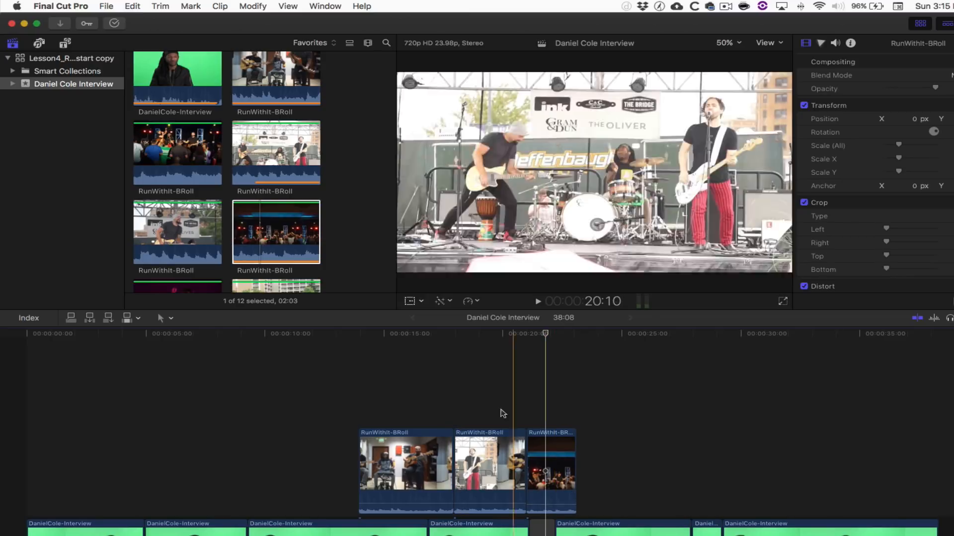
- Select the three RunWithIt-BRoll clips and combine them with Create Storyline
left_click_drag(323, 412, 547, 458)
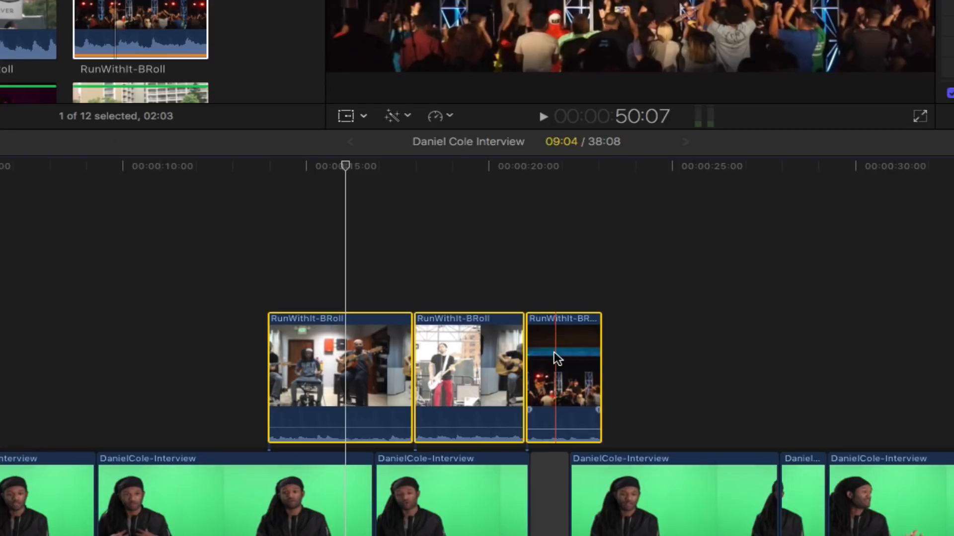
right_click(553, 352)
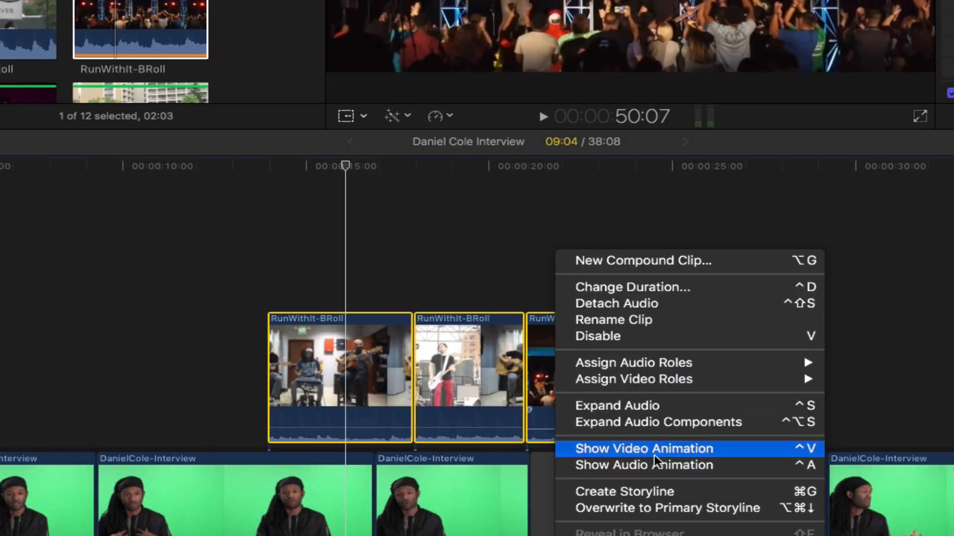
left_click(668, 492)
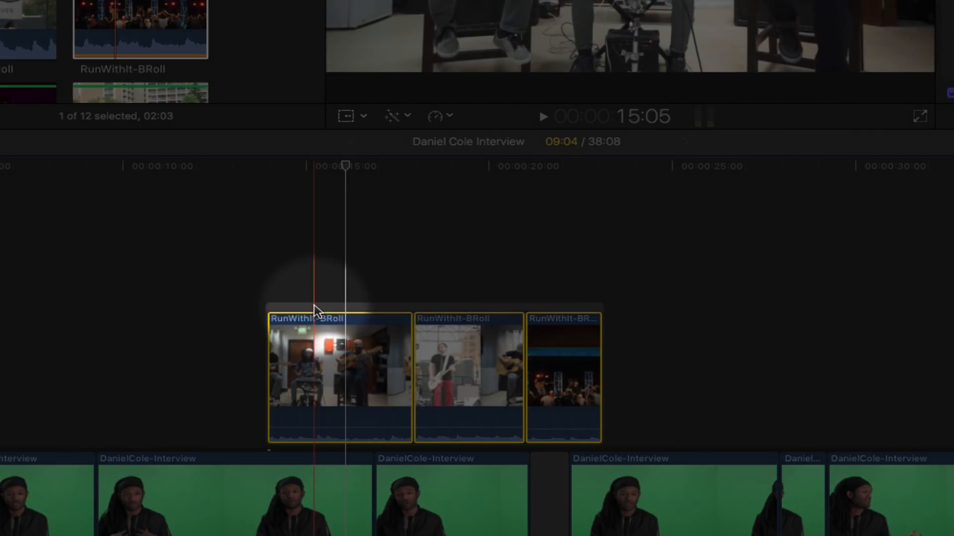
left_click(314, 306)
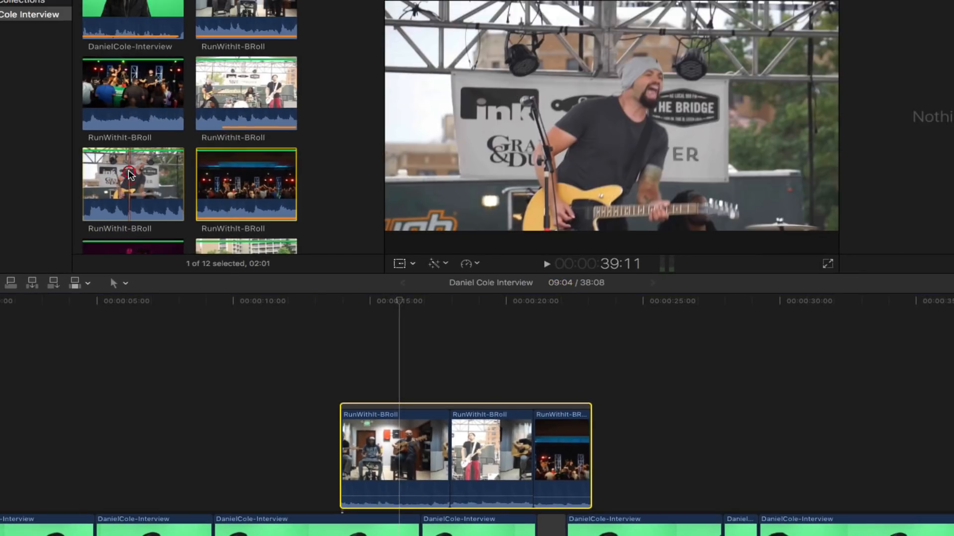
- Append the outdoor-stage guitarist clip to the end of the B-roll storyline
left_click(128, 174)
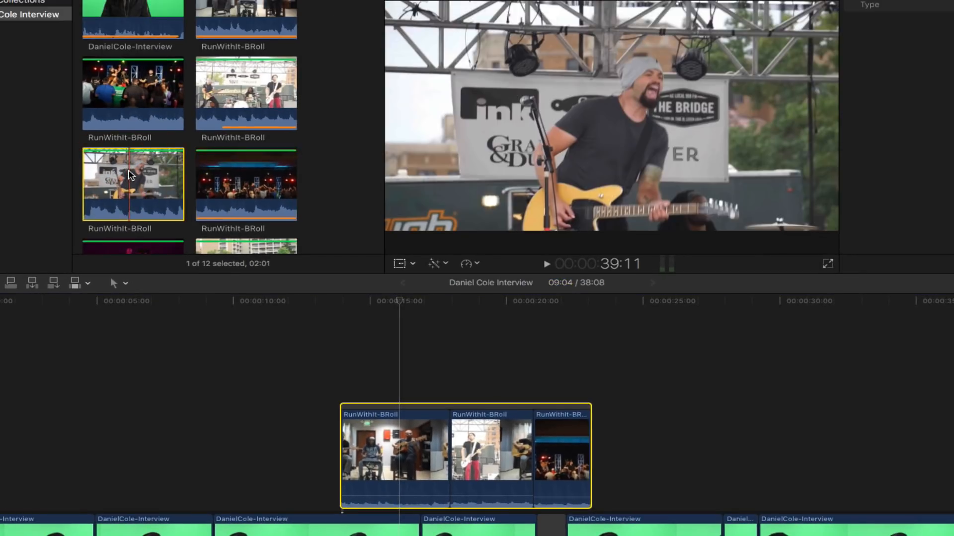
key("e")
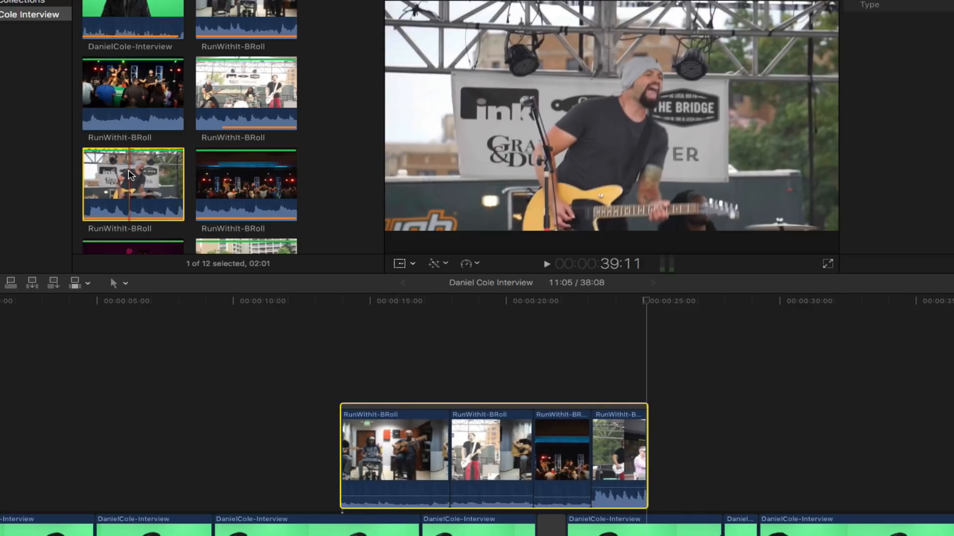
left_click(568, 359)
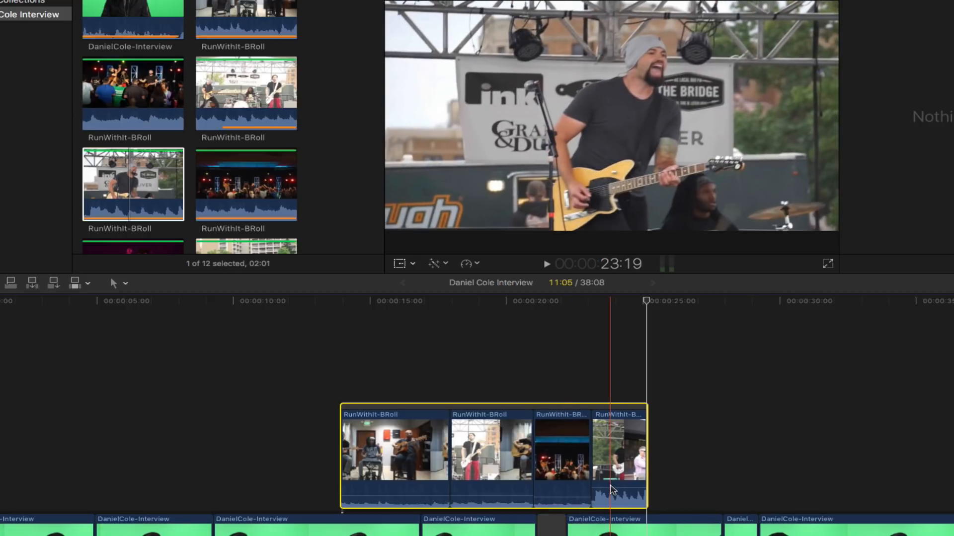
- Lower the volume of the new last clip in the B-roll storyline
left_click(159, 195)
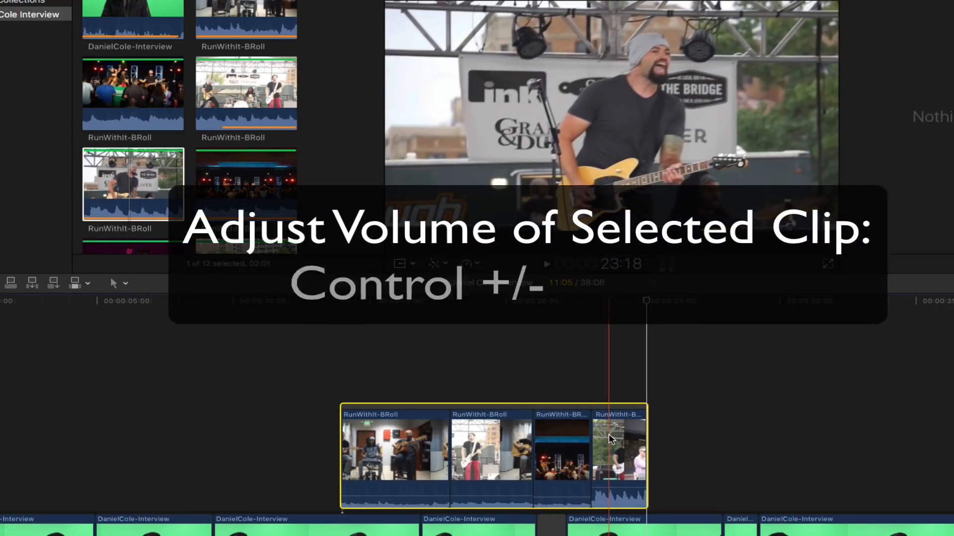
left_click(611, 439)
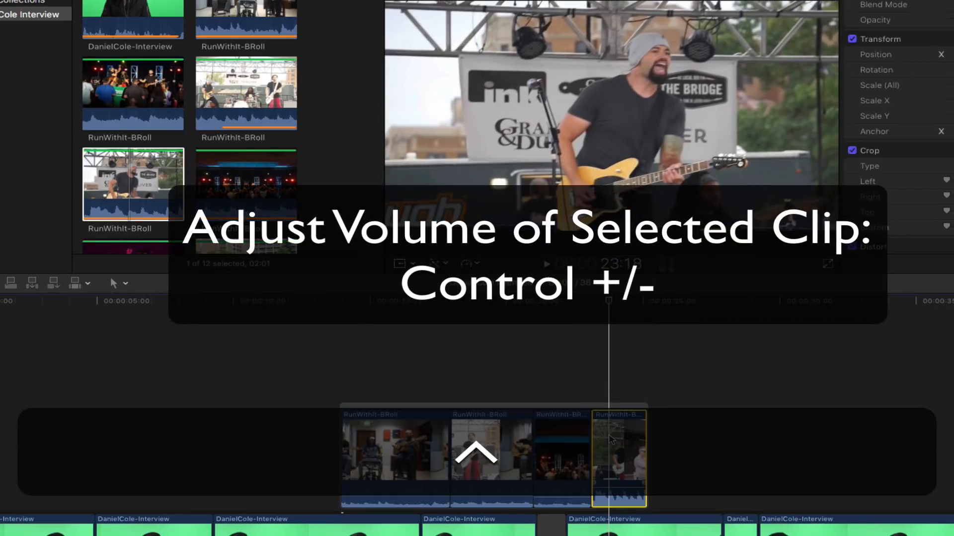
key("ctrl+minus")
key("ctrl+minus")
key("ctrl+minus")
key("ctrl+minus")
key("ctrl+minus")
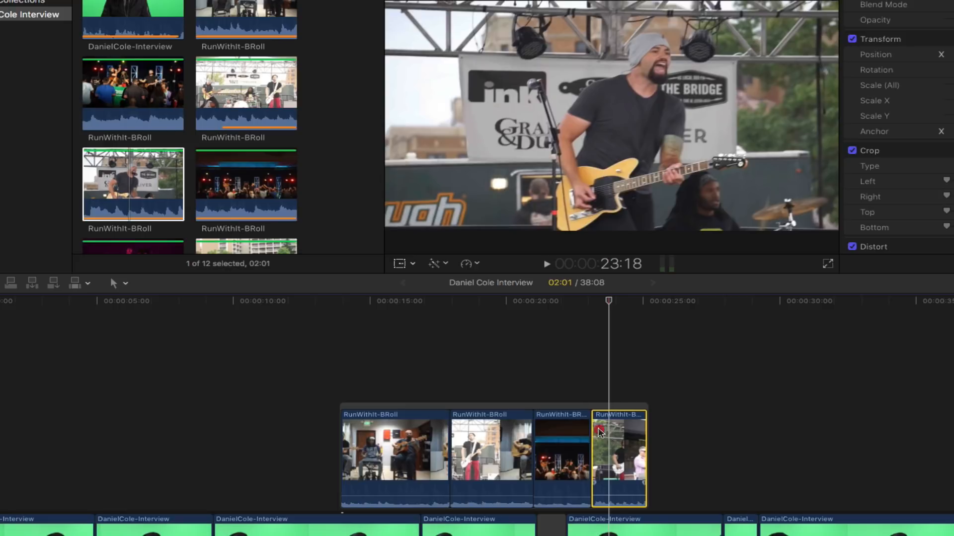
- Drag the short B-roll clip toward the start of the project
left_click_drag(611, 439, 81, 406)
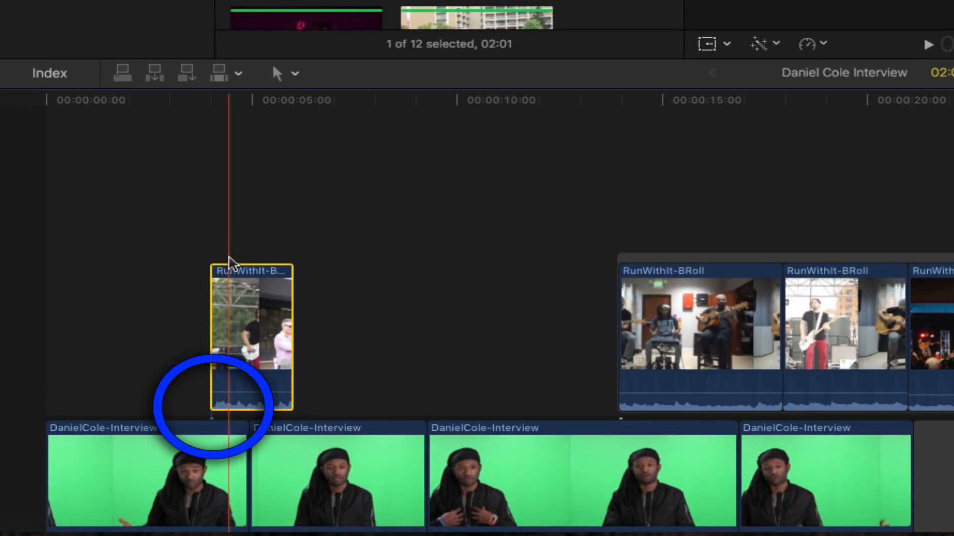
scroll(216, 436, "down", 3)
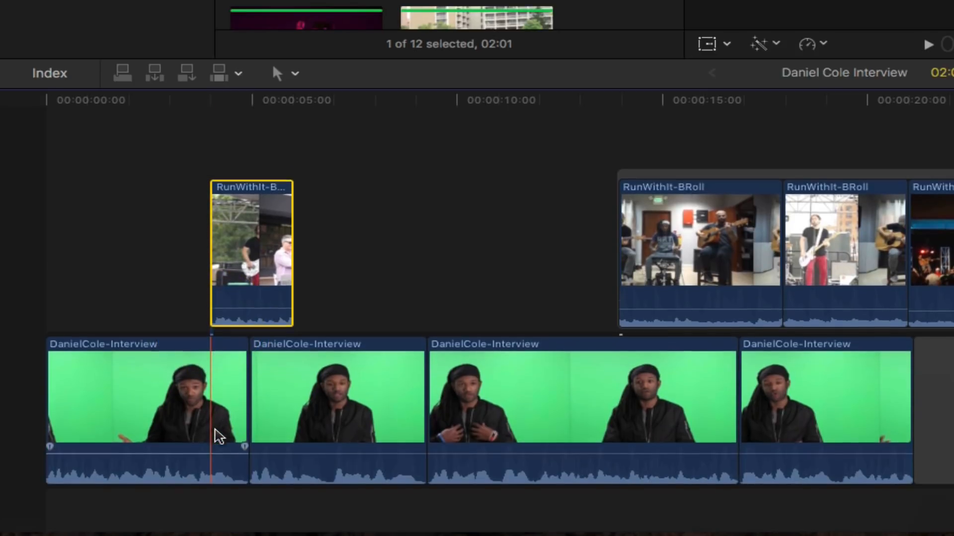
scroll(217, 436, "down", 2)
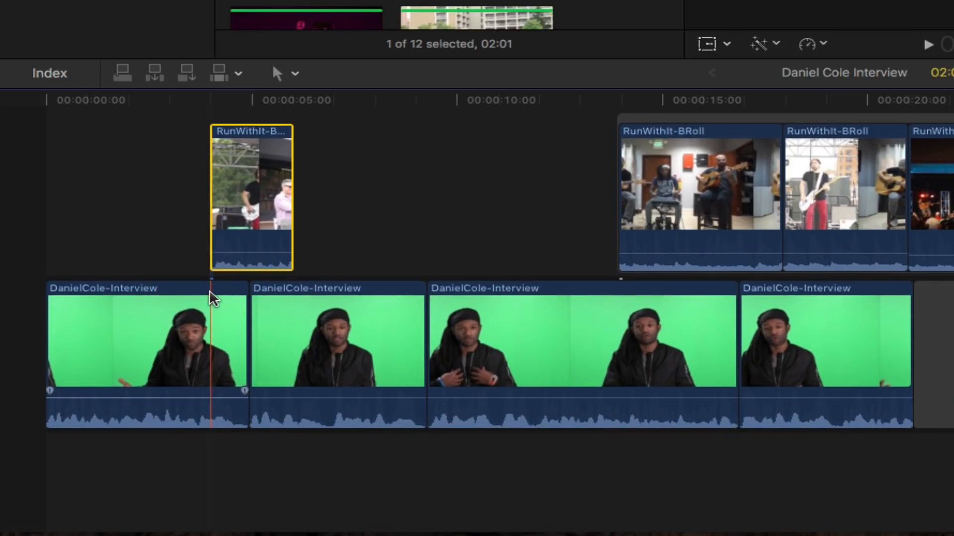
- Move the first interview clip later while holding ` so connected B-roll stays in place
left_click_drag(214, 298, 191, 310)
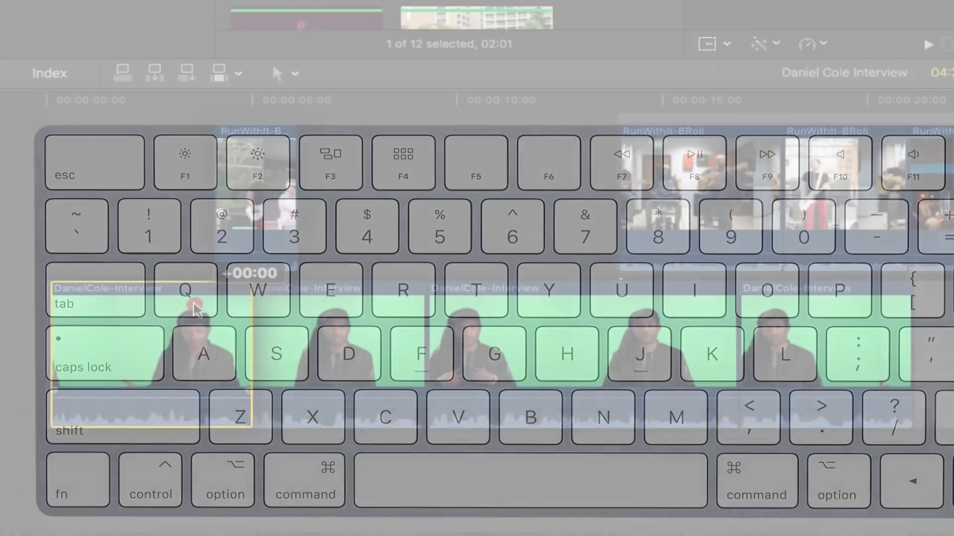
key("grave")
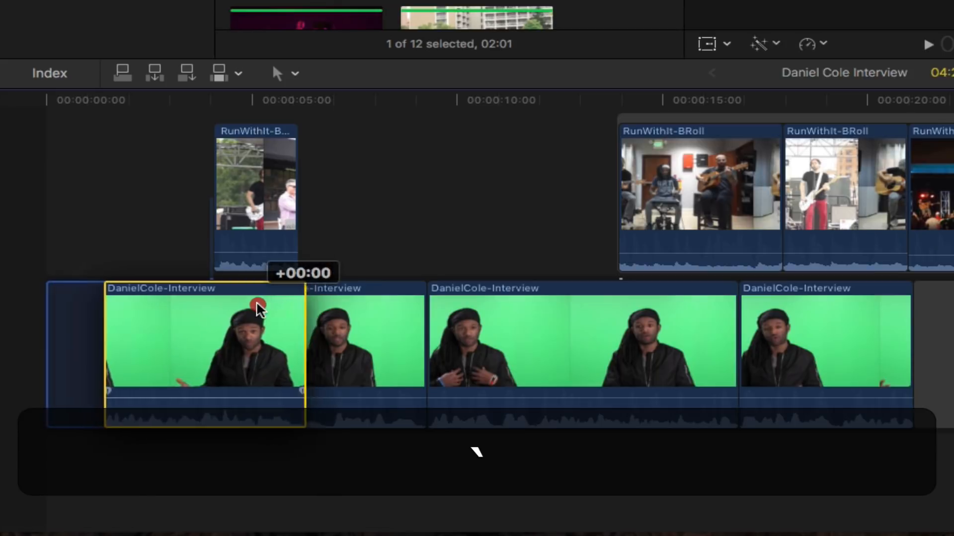
left_click_drag(255, 308, 522, 261)
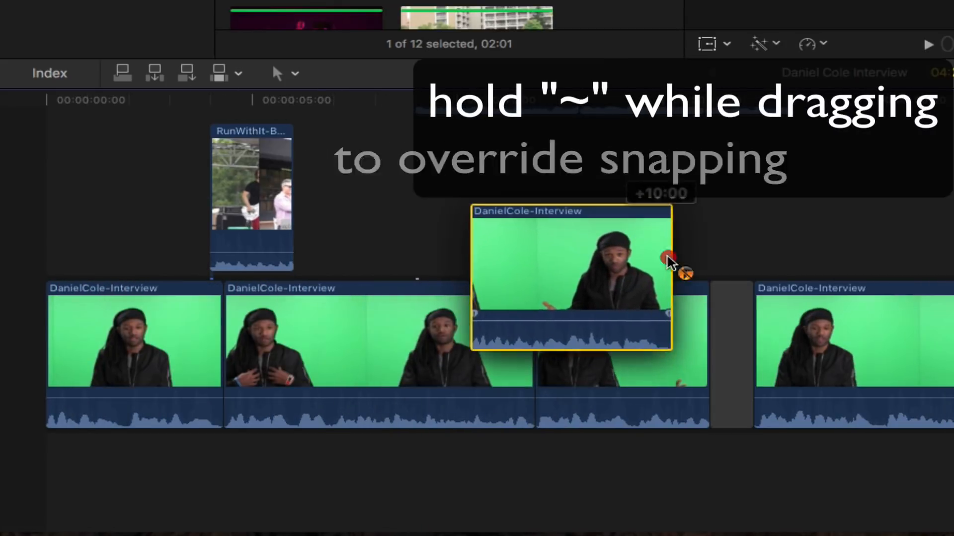
left_click_drag(661, 261, 163, 318)
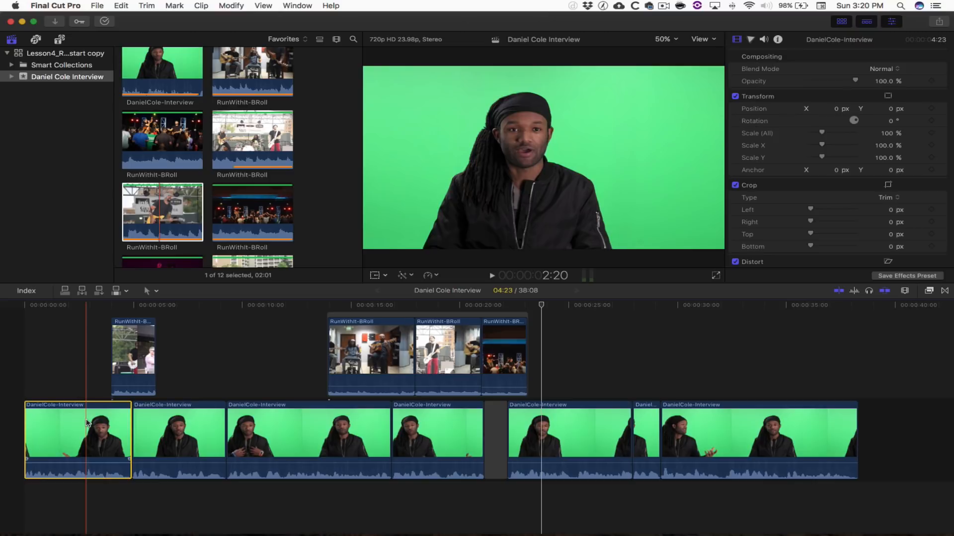
- Show the audio meters and select the start and end edges of the first B-roll clip
left_click(591, 277)
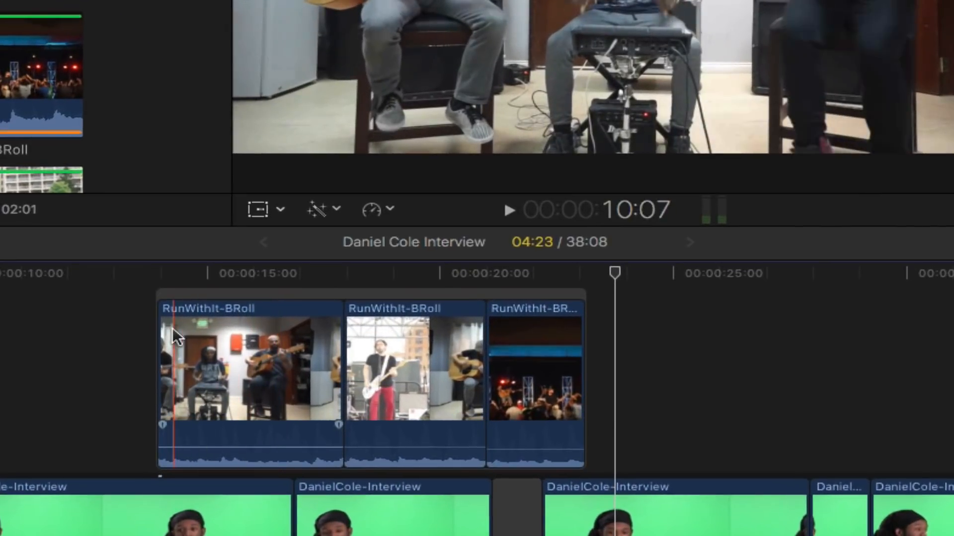
left_click(157, 330)
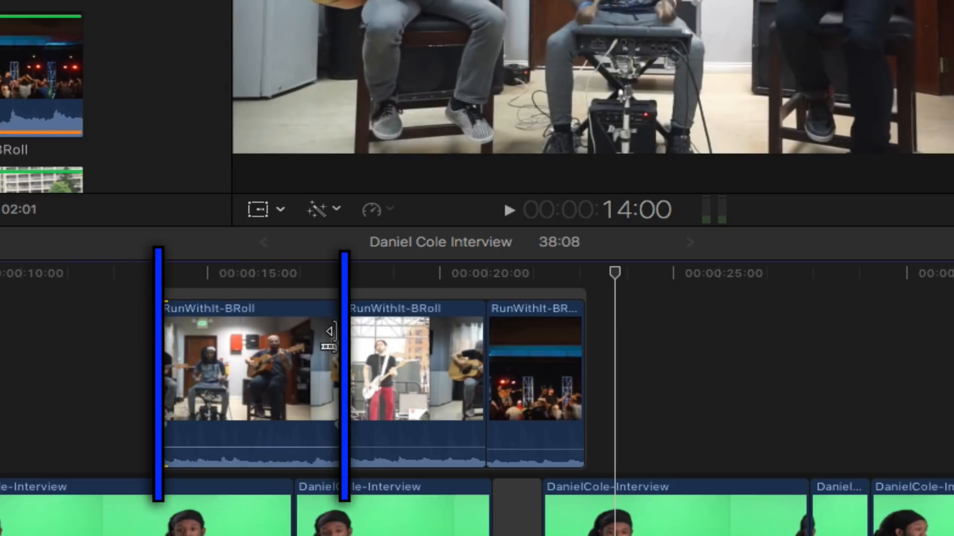
left_click(330, 333)
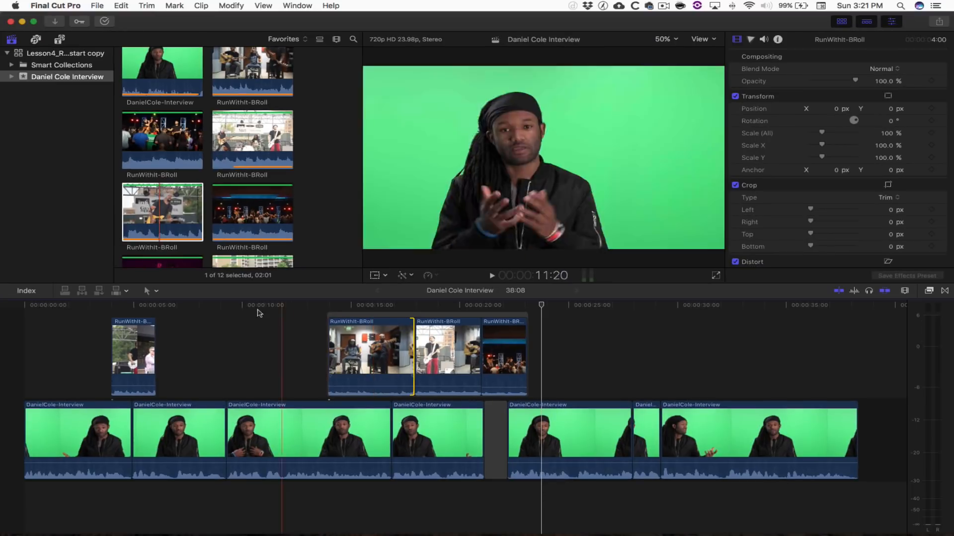
- With the Trim tool, slip the first B-roll clip to the acoustic-guitar shot with comment overlay
left_click(156, 292)
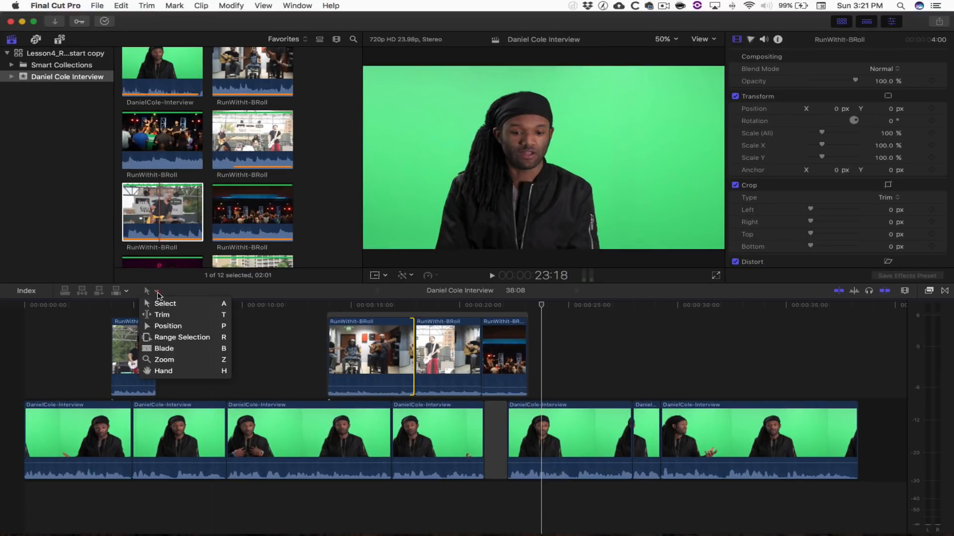
left_click(175, 316)
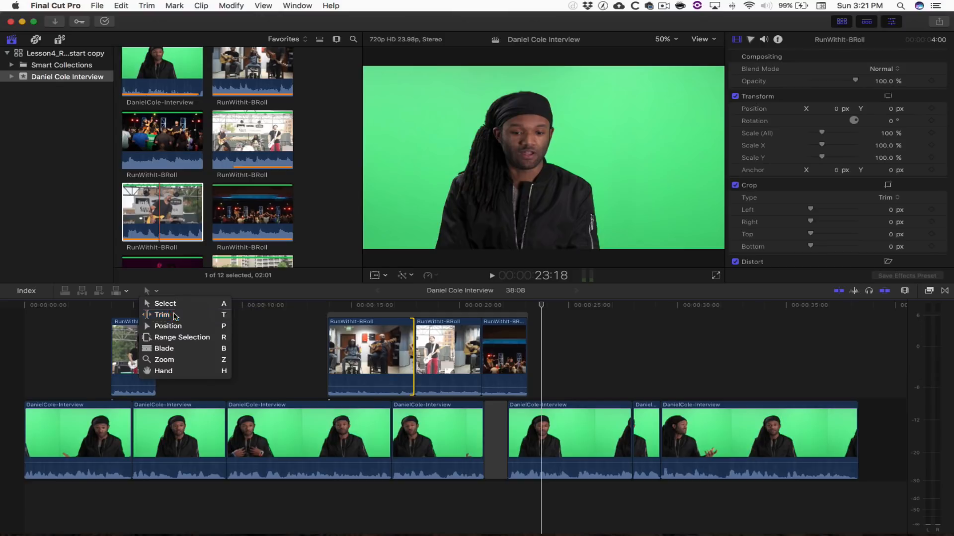
left_click_drag(366, 351, 434, 350)
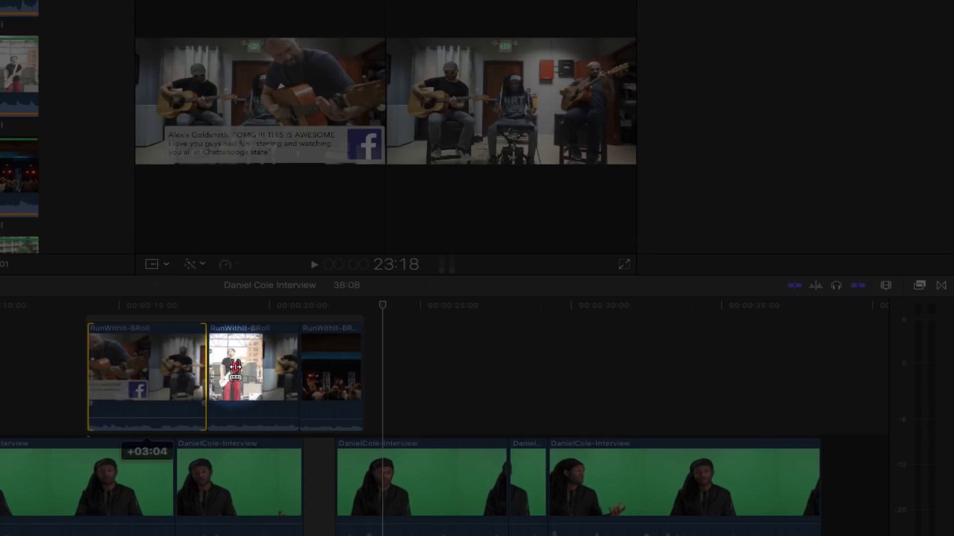
left_click_drag(235, 368, 299, 369)
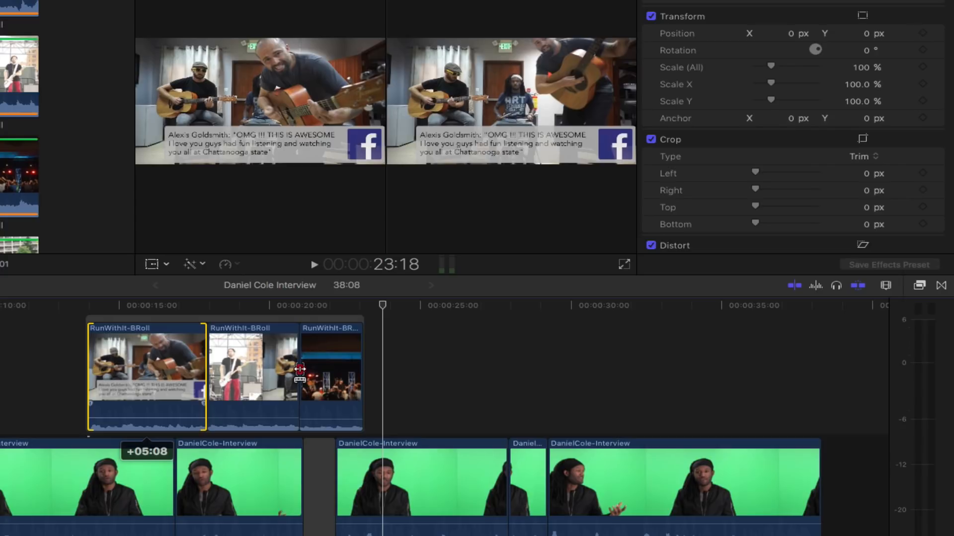
mouse_move(300, 368)
left_mouse_down()
mouse_move(251, 369)
mouse_move(281, 368)
left_mouse_up()
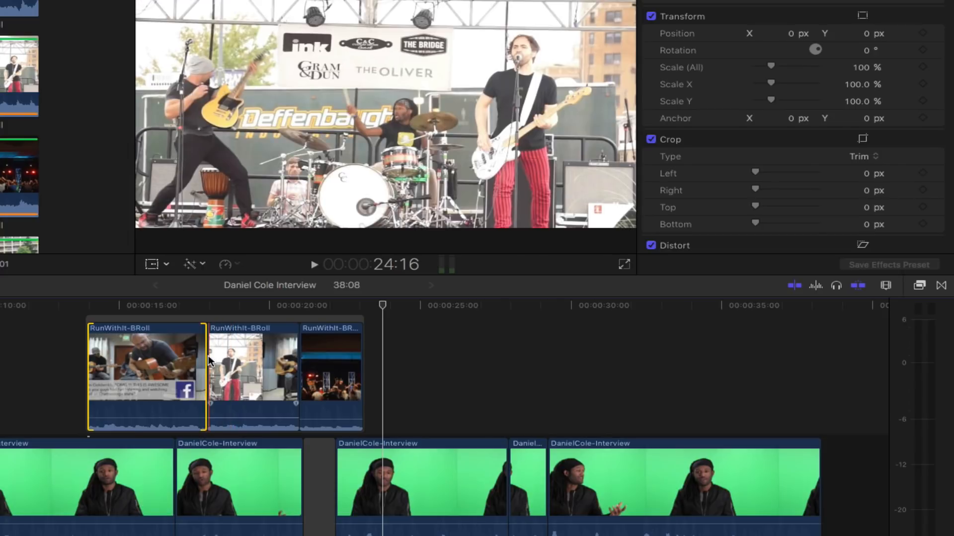
- Roll the edit between the first two B-roll clips to about 17 s, then select all interview clips
left_click(208, 358)
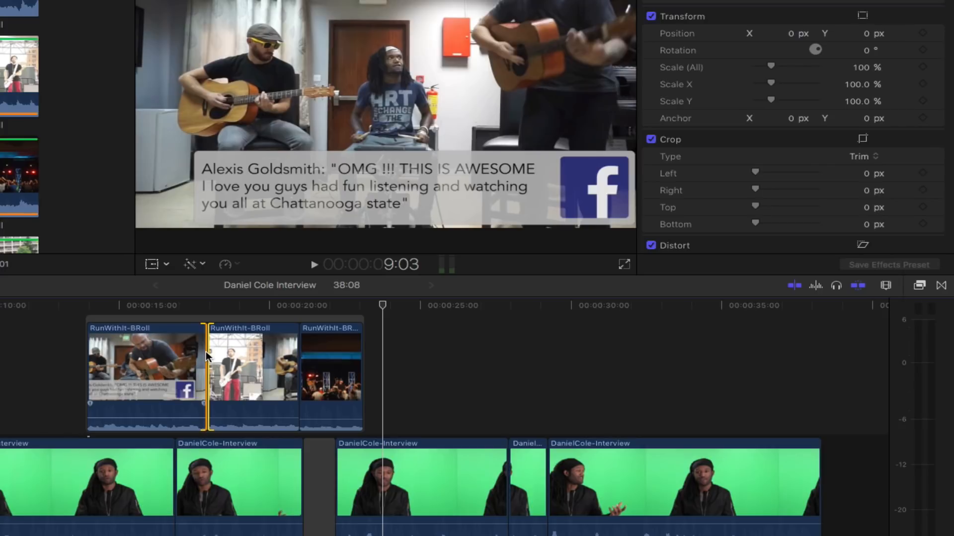
mouse_move(206, 350)
left_mouse_down()
mouse_move(164, 353)
mouse_move(244, 352)
mouse_move(145, 353)
mouse_move(204, 353)
left_mouse_up()
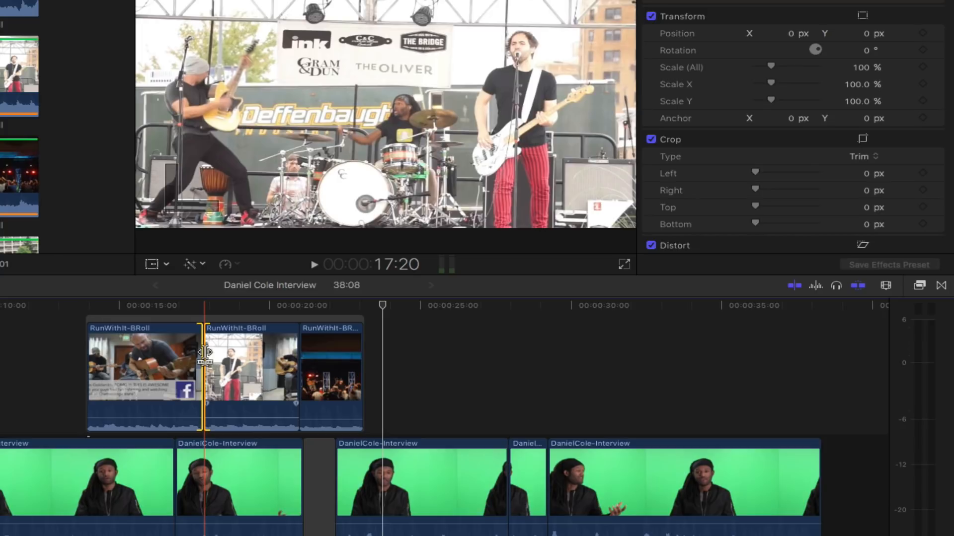
key("a")
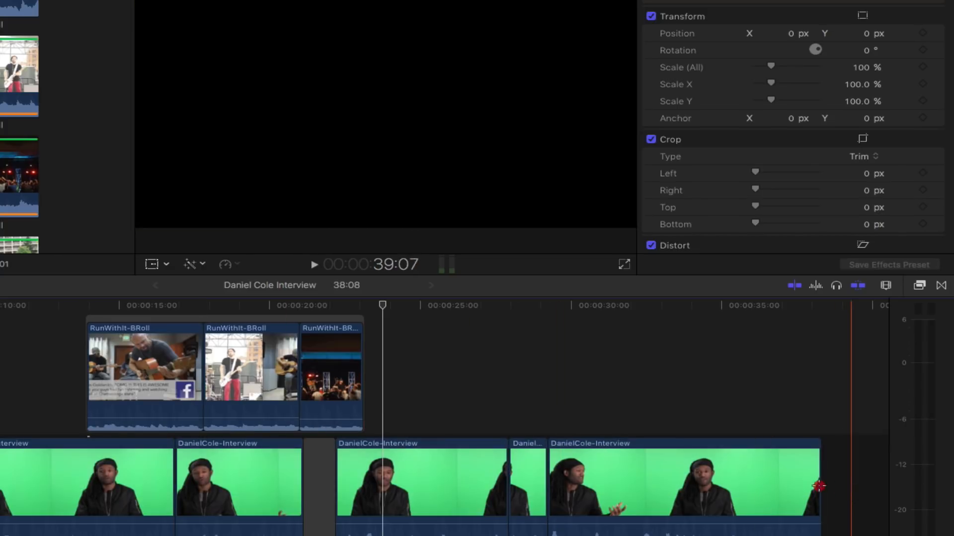
left_click_drag(853, 490, 63, 428)
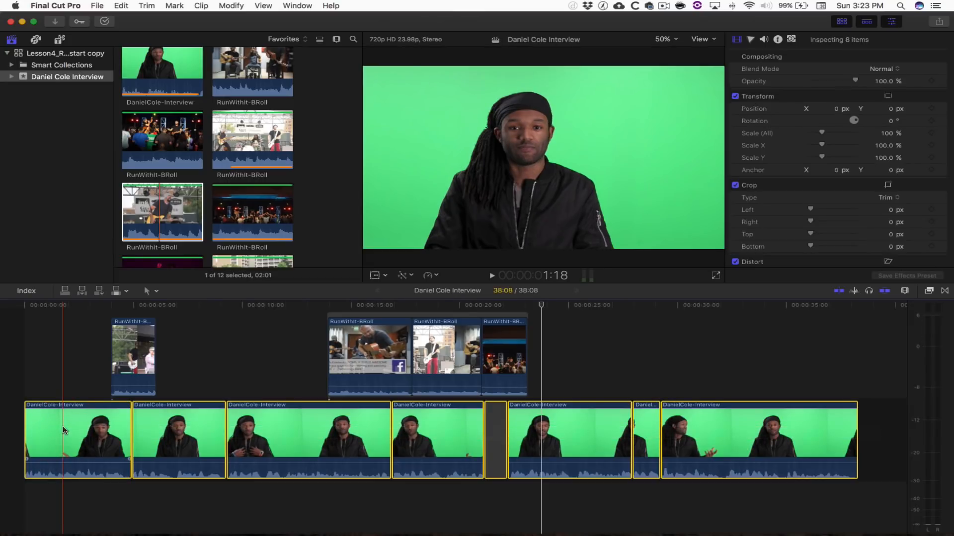
- Apply audio fades to the selected interview clips via Modify > Adjust Volume > Apply Fades
left_click(231, 5)
mouse_move(337, 94)
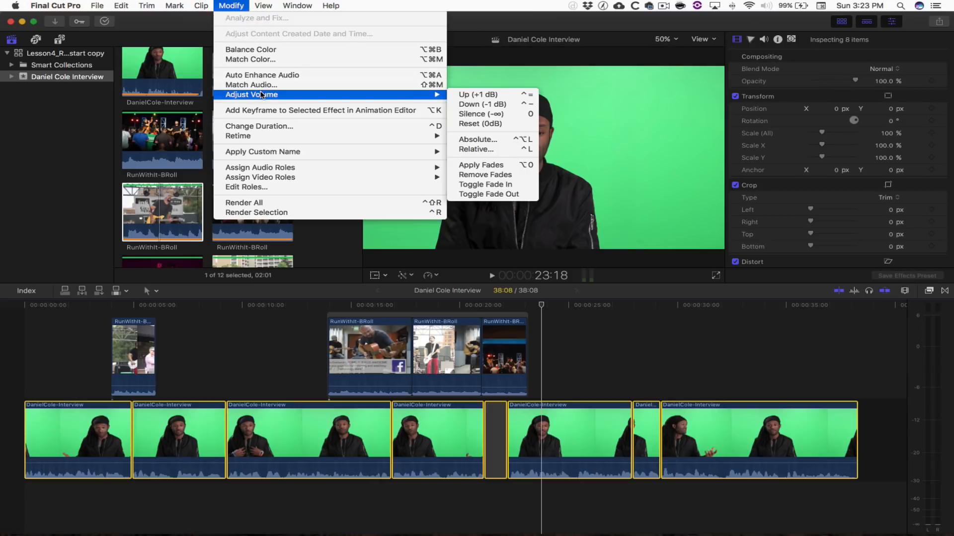
left_click(484, 168)
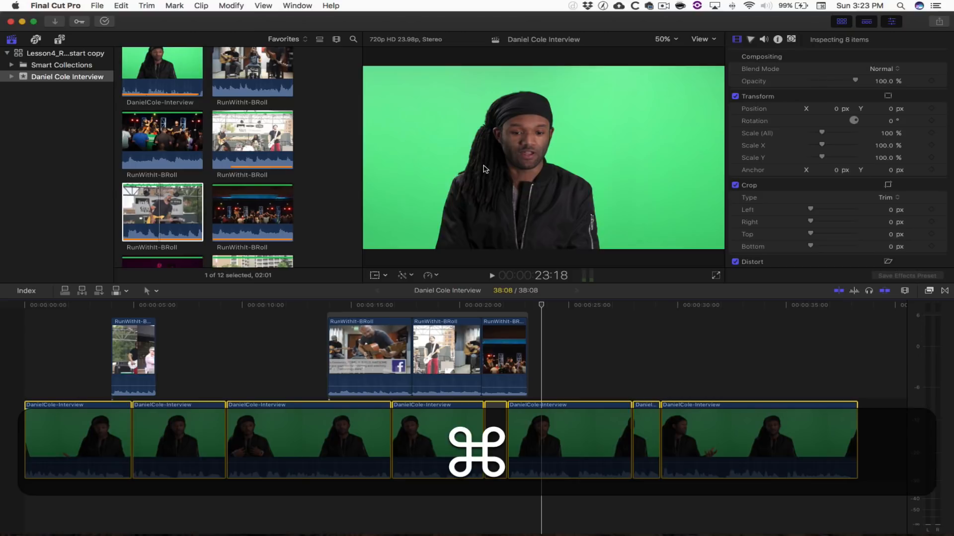
- Check the 0.02-second default fade duration in Editing preferences, then close them
key("super+comma")
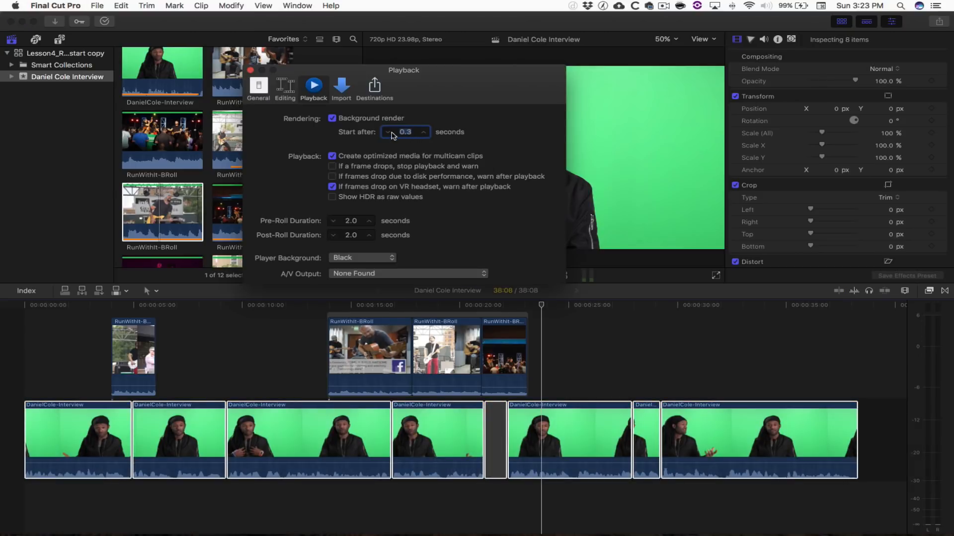
left_click(291, 88)
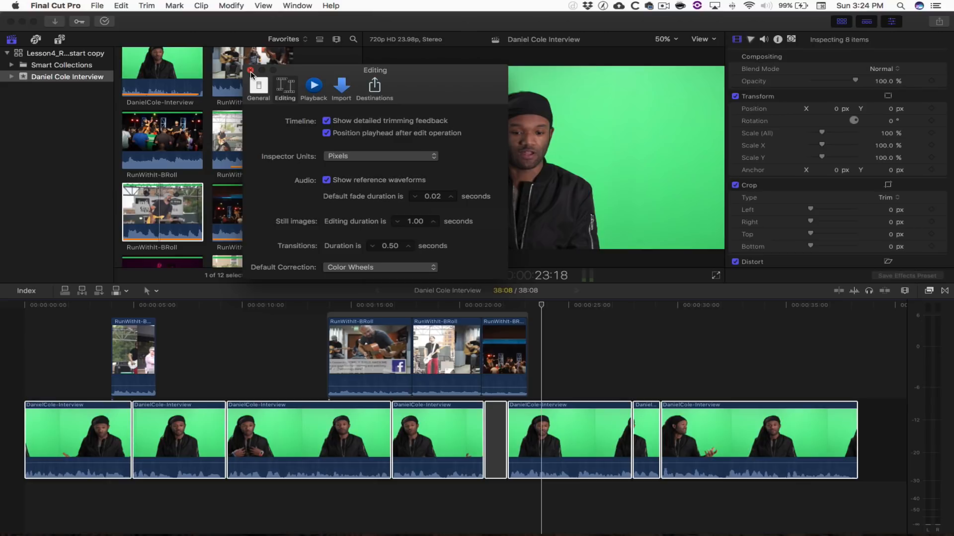
left_click(250, 71)
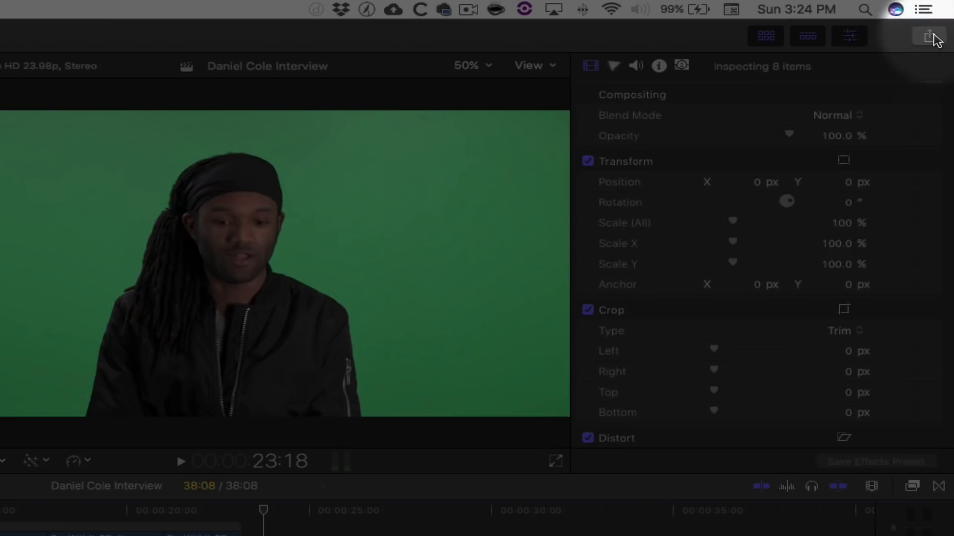
- Choose the Apple Devices 720p share, review its description and tags, and view its H.264 1280 x 720 settings
left_click(932, 36)
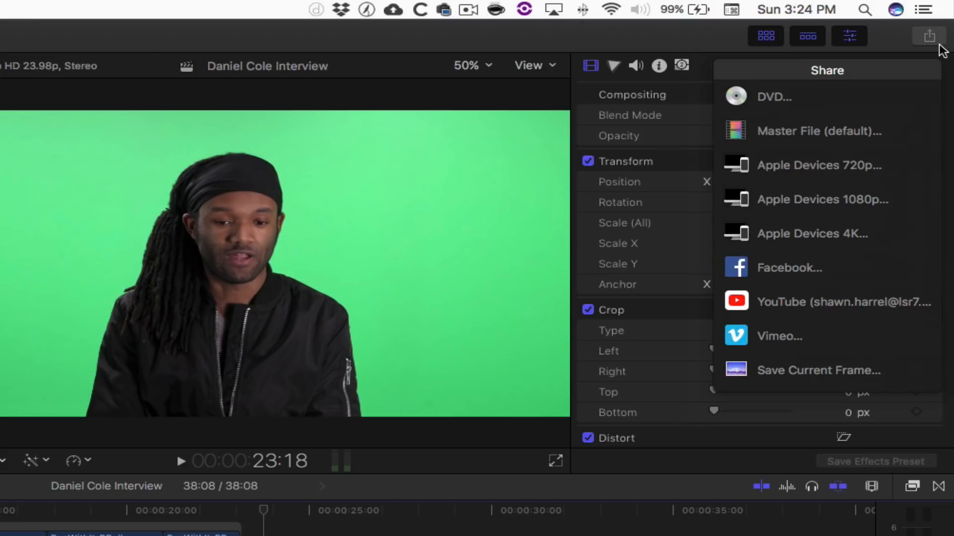
left_click(831, 158)
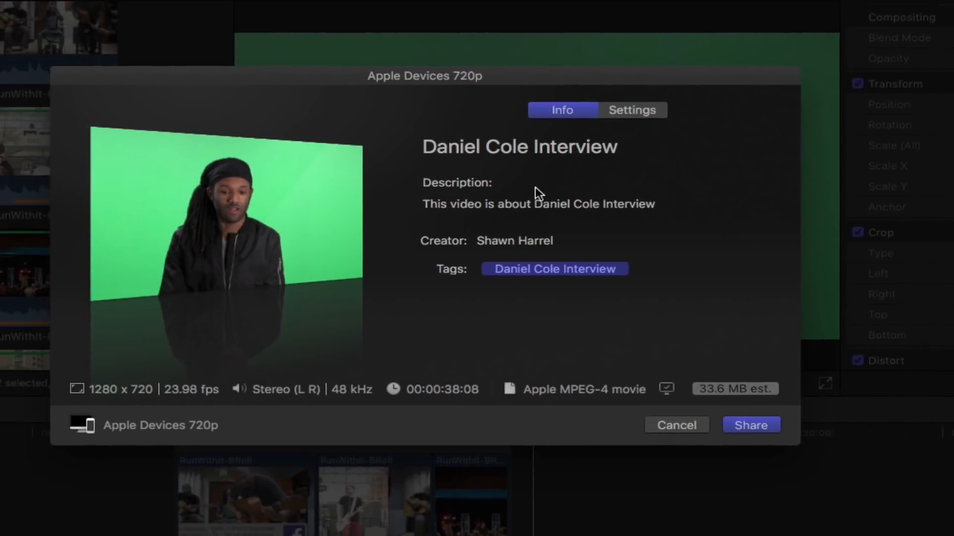
left_click(241, 282)
triple_click(529, 198)
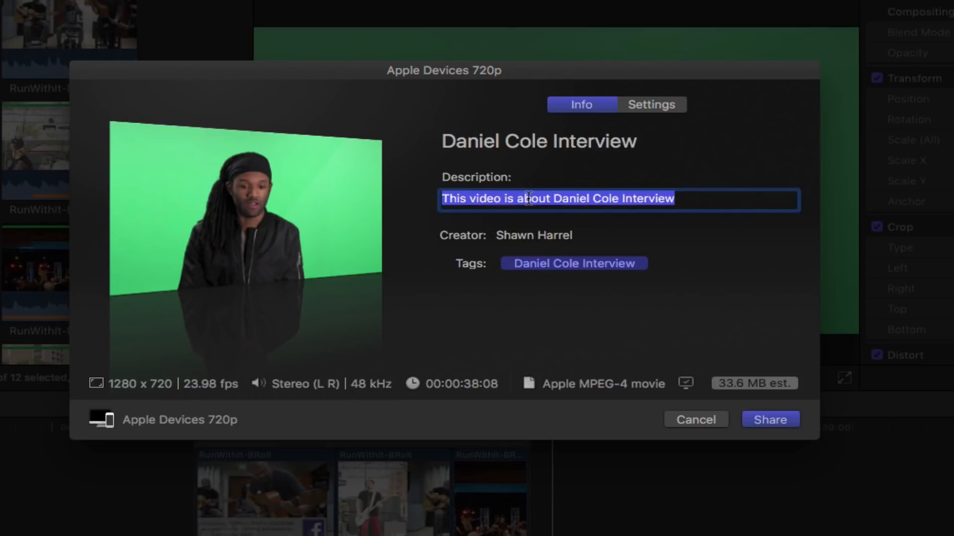
left_click(567, 267)
left_click(697, 263)
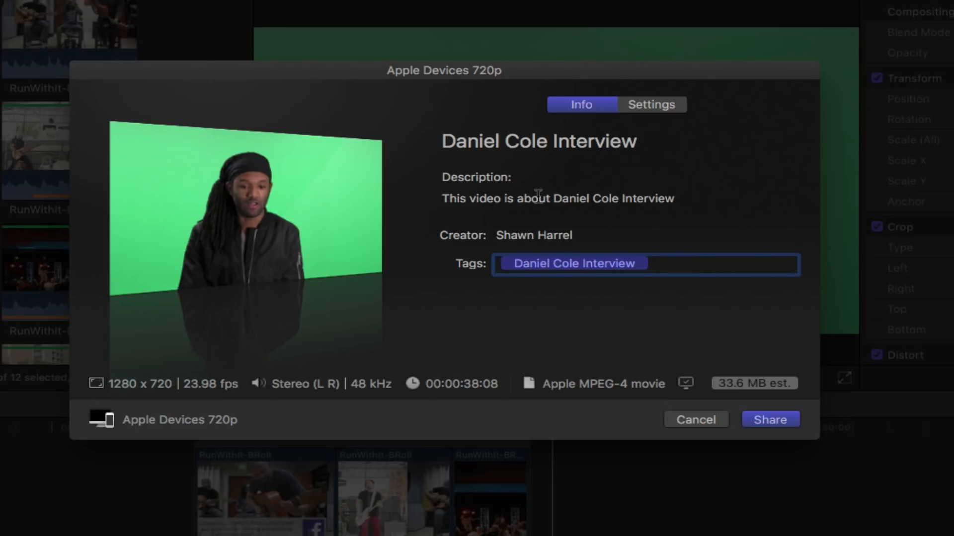
left_click(644, 108)
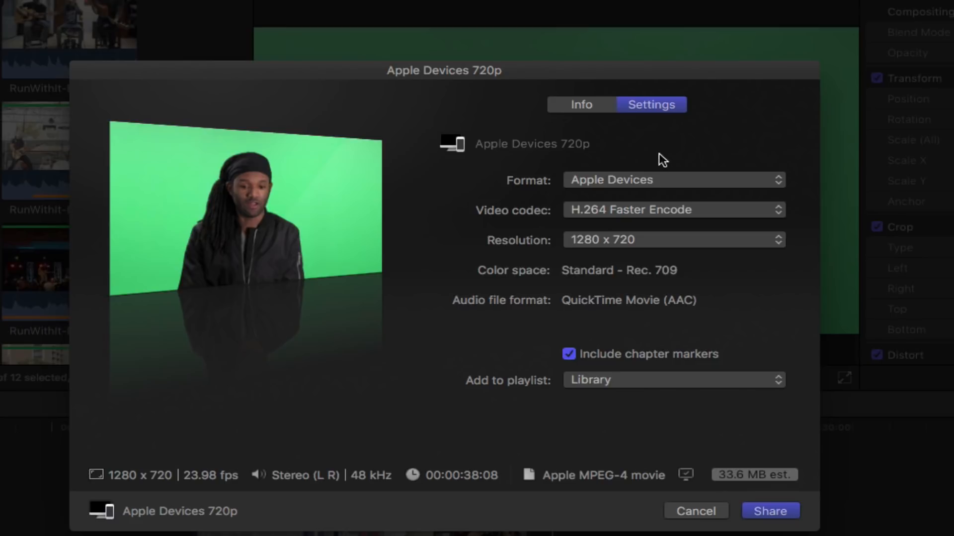
- Set the 720p export to open in QuickTime Player, chosen via Other... from Applications
left_click(648, 384)
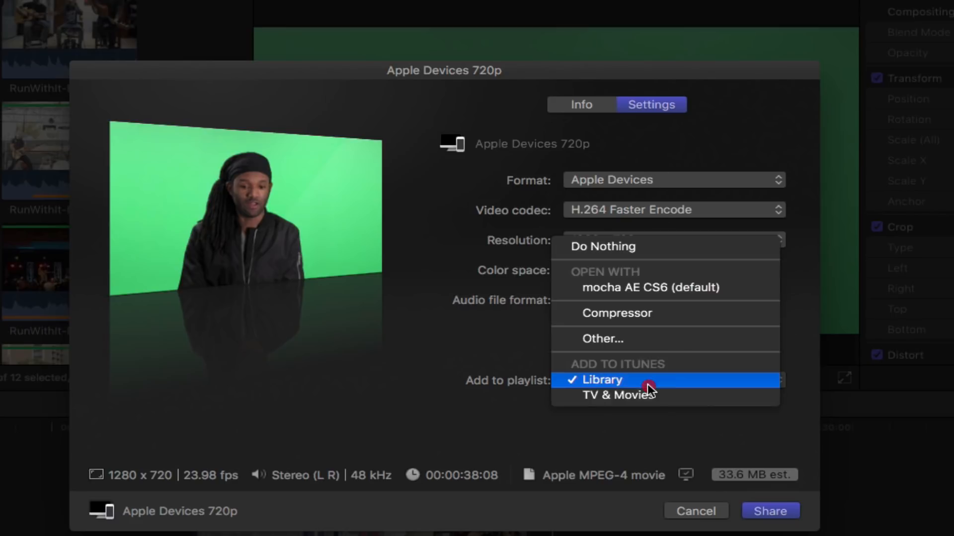
left_click(636, 339)
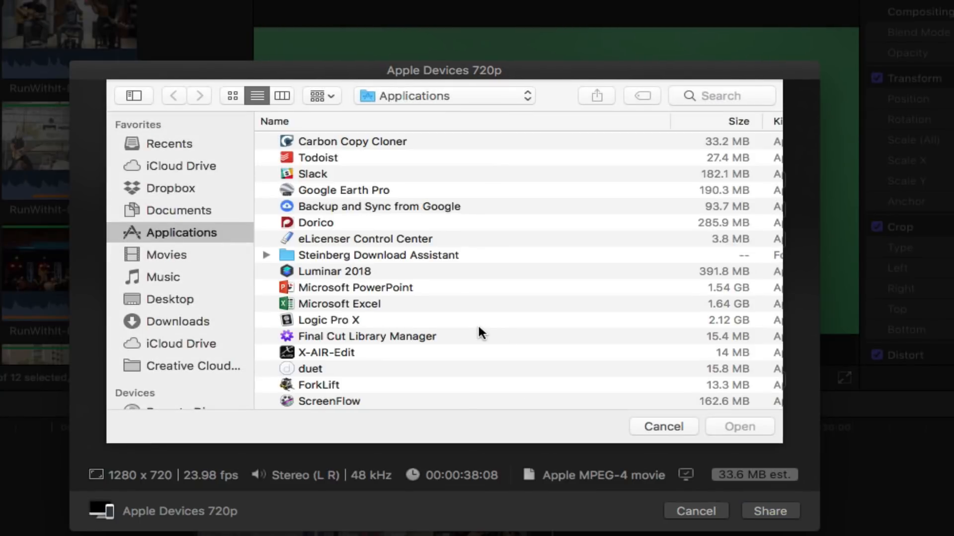
scroll(479, 326, "down", 15)
scroll(478, 326, "down", 10)
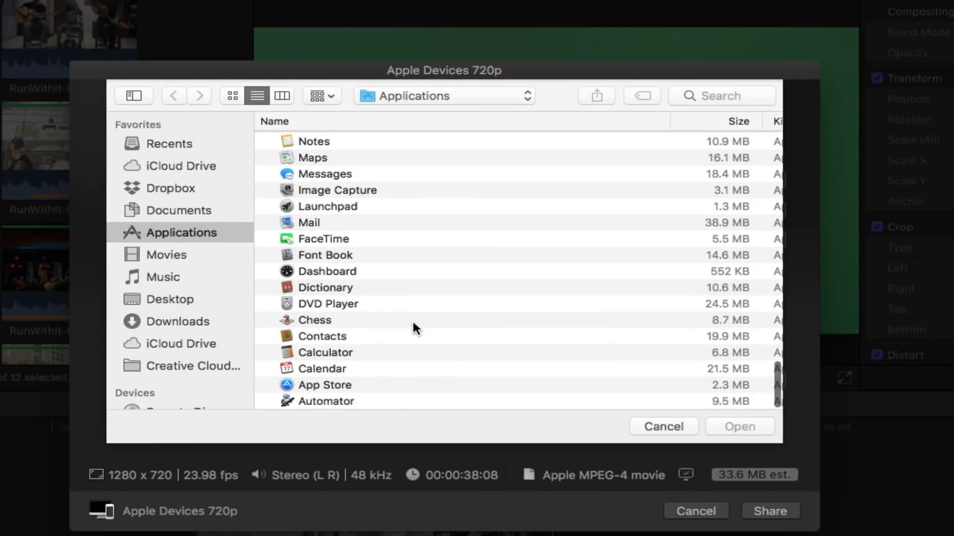
left_click(349, 121)
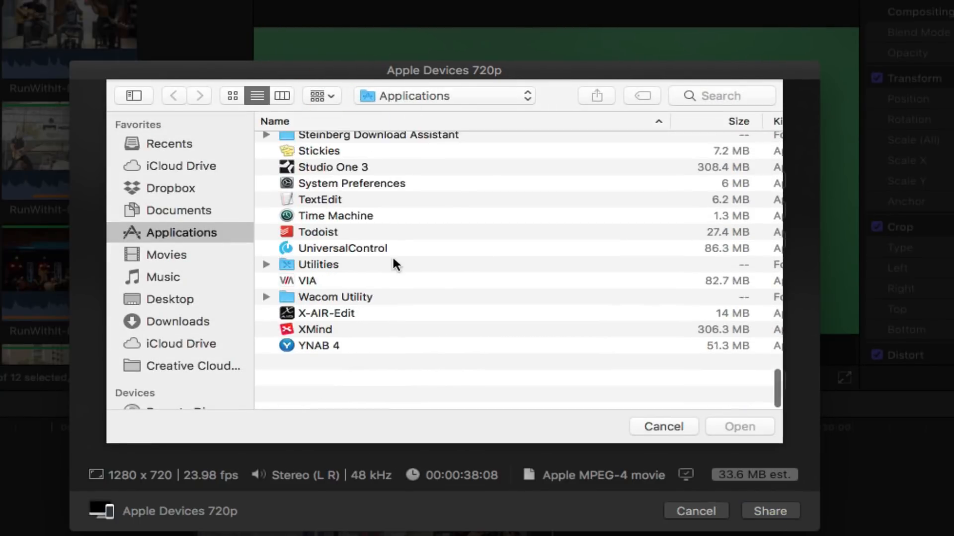
scroll(393, 261, "up", 3)
scroll(393, 261, "up", 4)
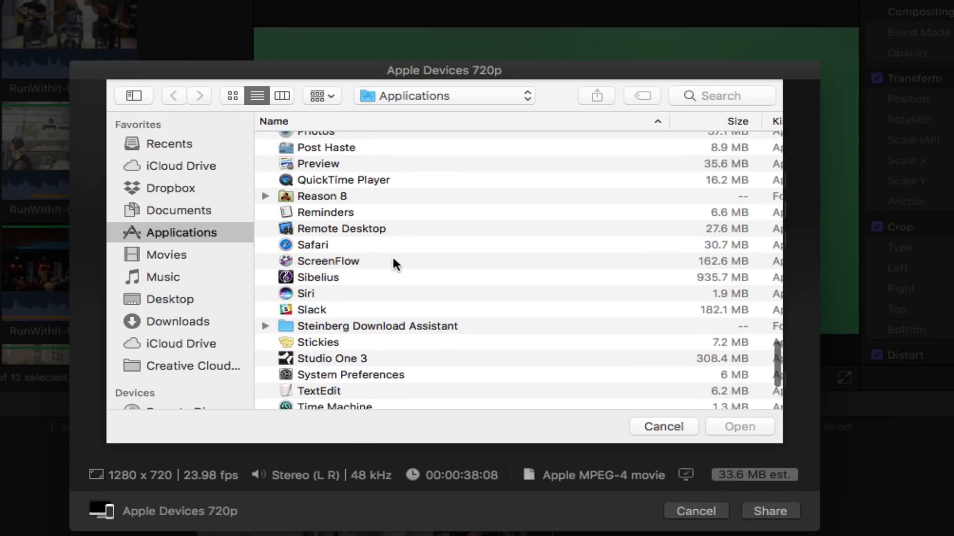
scroll(392, 255, "up", 2)
left_click(376, 240)
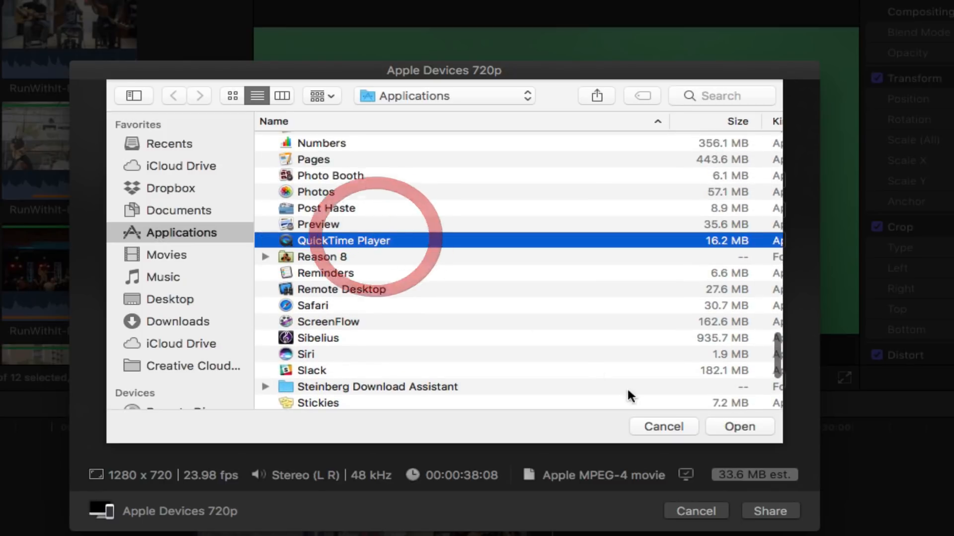
left_click(745, 427)
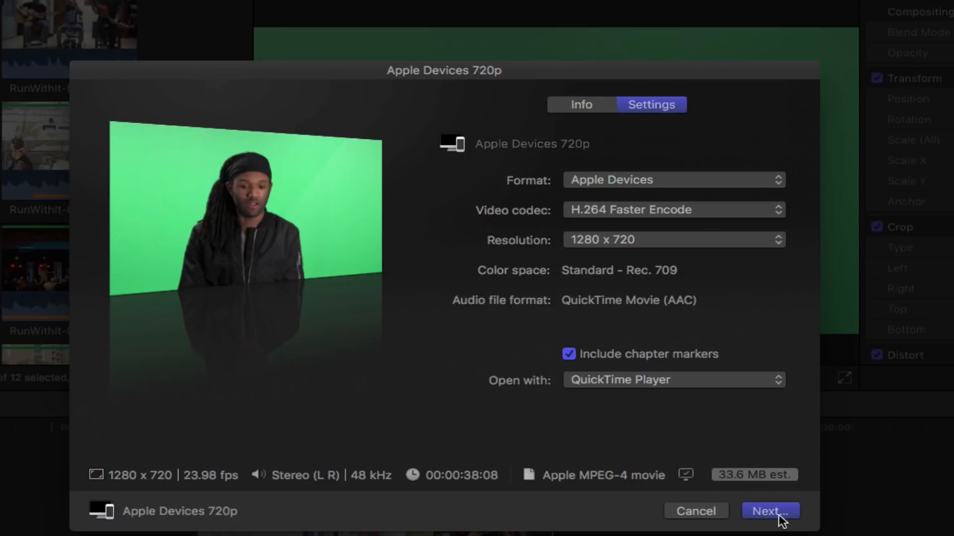